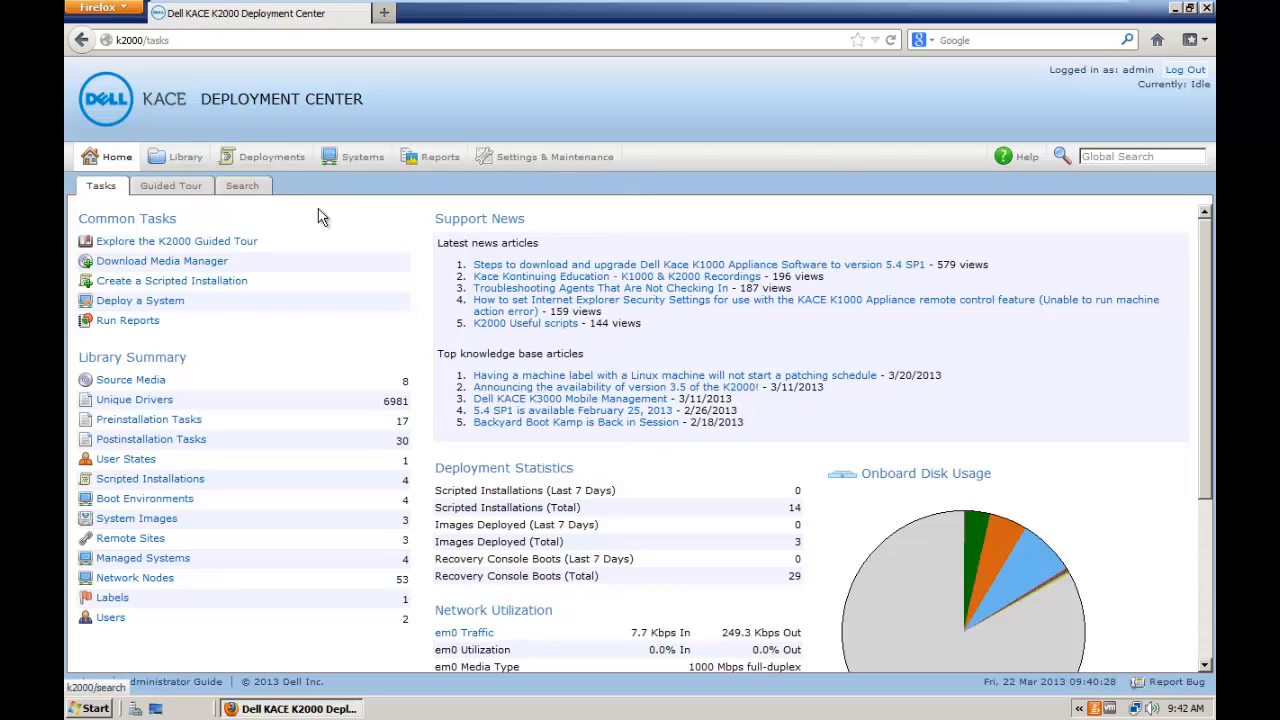
Step: From Deployments > Remote Sites, choose Download Remote Site Appliance OVF in the Choose Action menu
{"action": "left_click", "coordinate": [262, 160]}
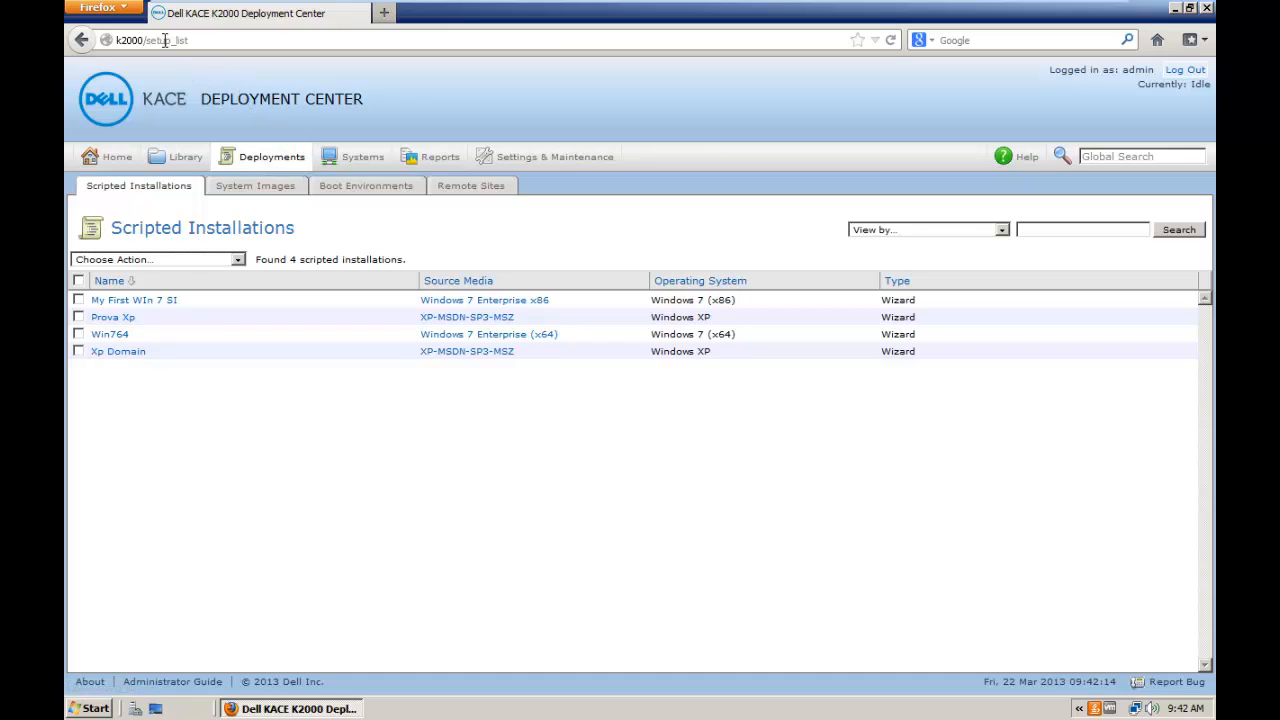
{"action": "left_click", "coordinate": [272, 162]}
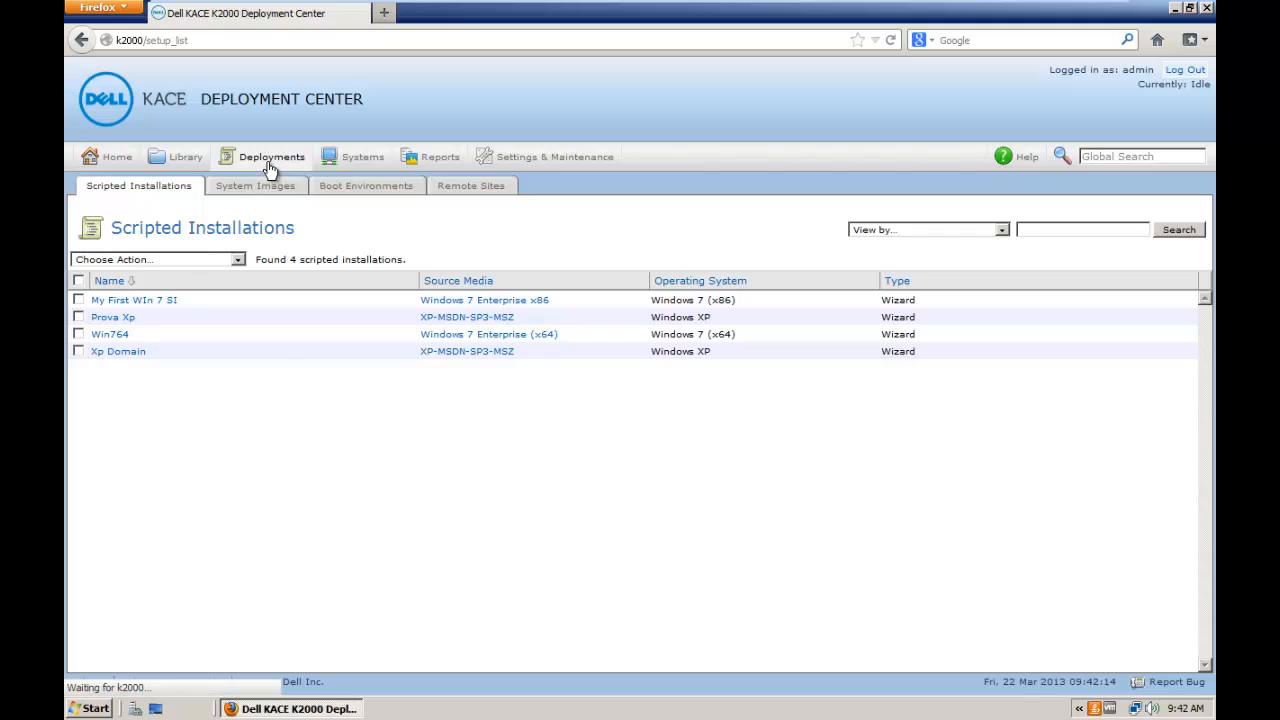
{"action": "left_click", "coordinate": [475, 195]}
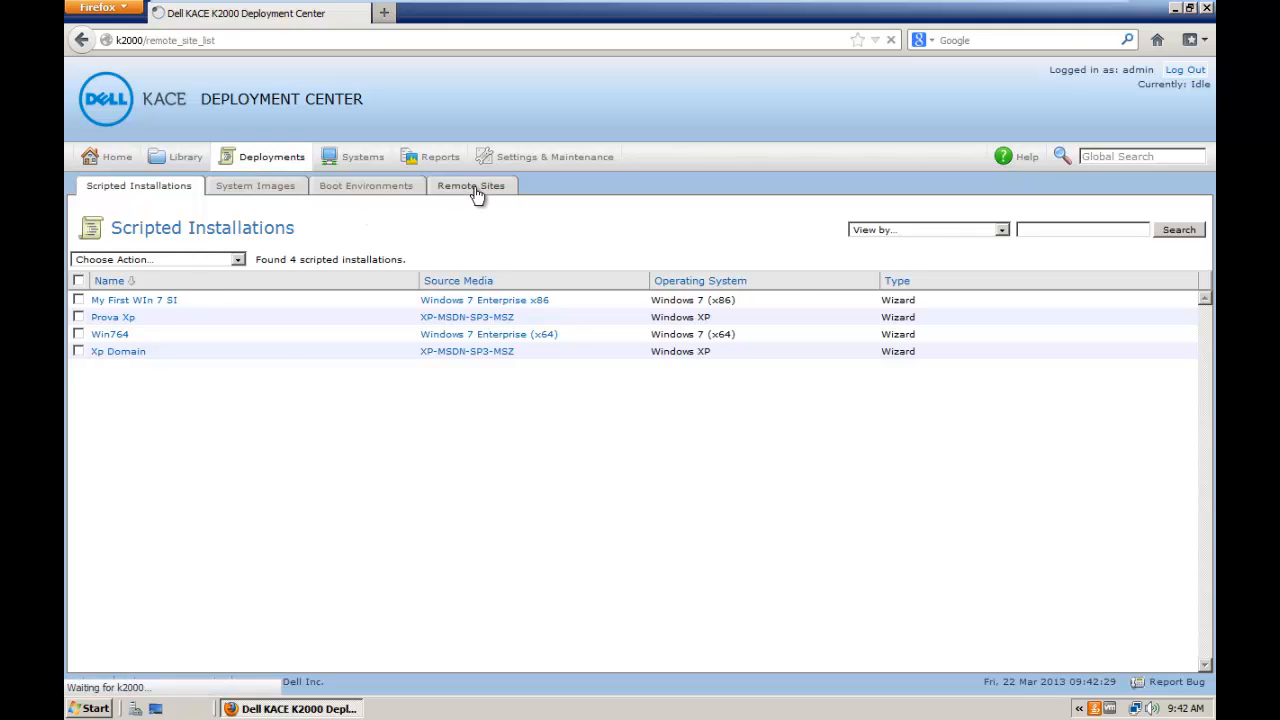
{"action": "left_click", "coordinate": [255, 266]}
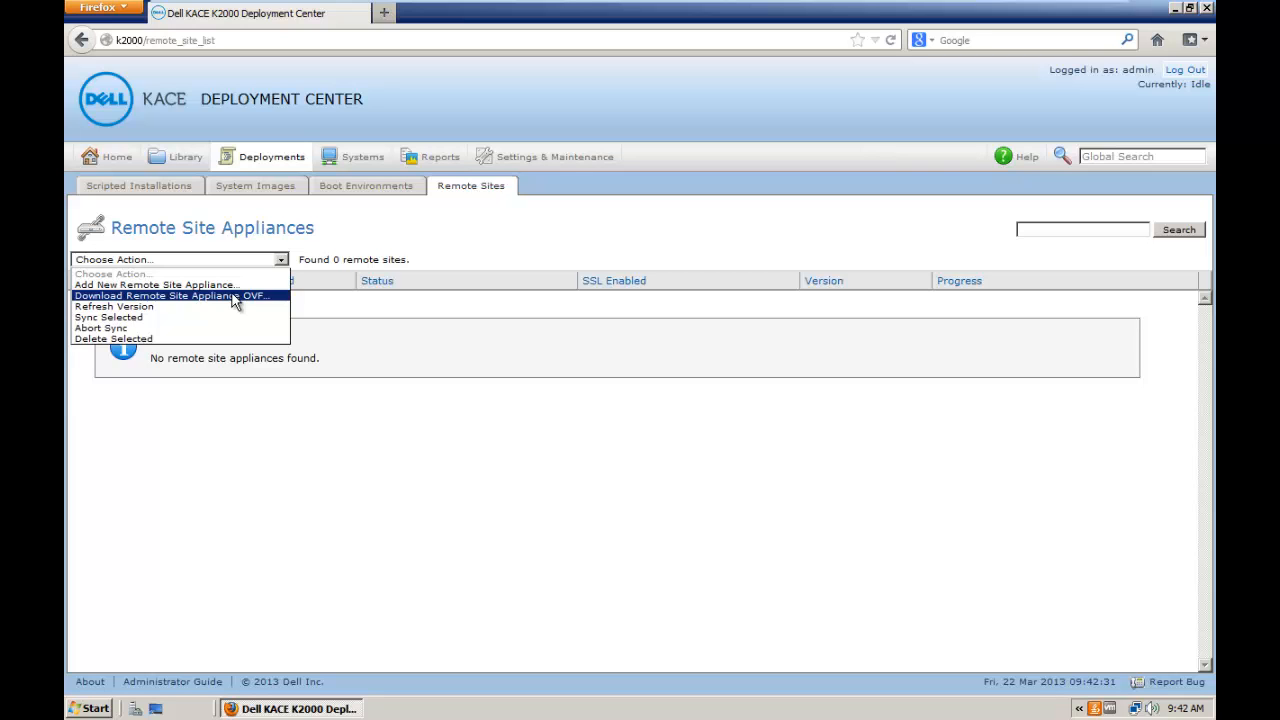
{"action": "left_click", "coordinate": [233, 296]}
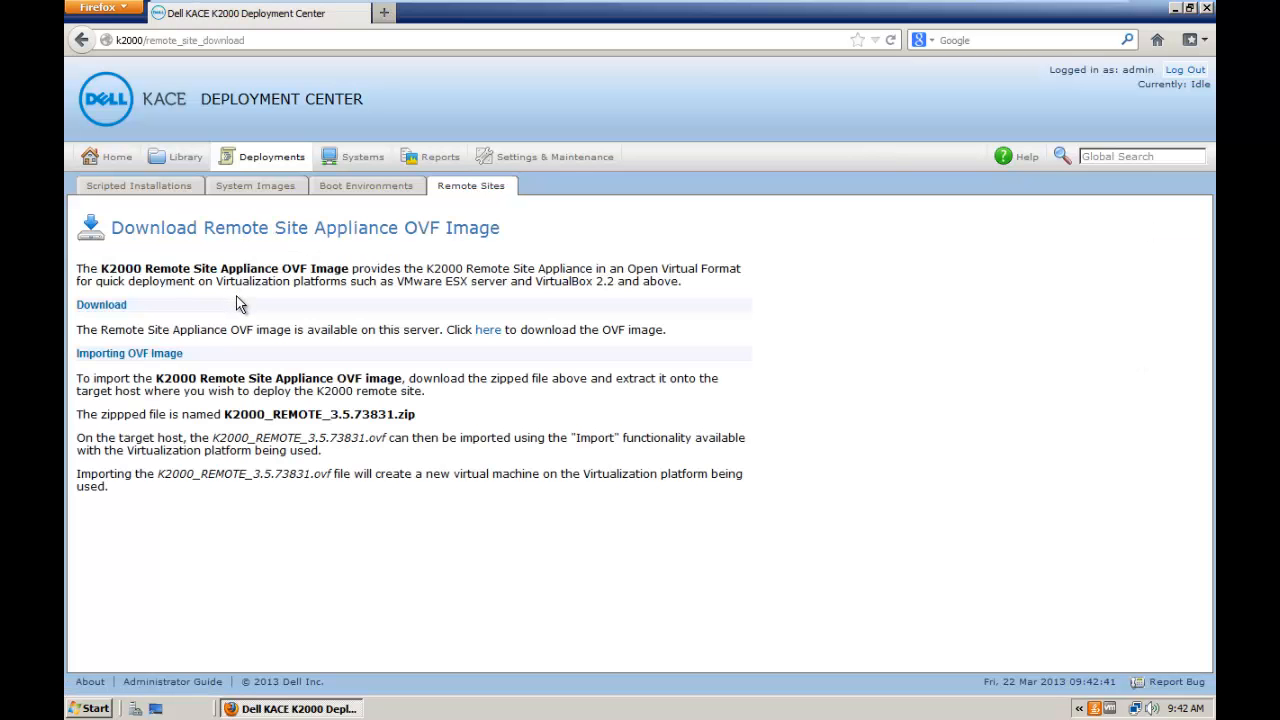
Step: Save K2000_REMOTE_3.5.73831.zip to disk through the 'here' link's Save File option
{"action": "left_click", "coordinate": [489, 331]}
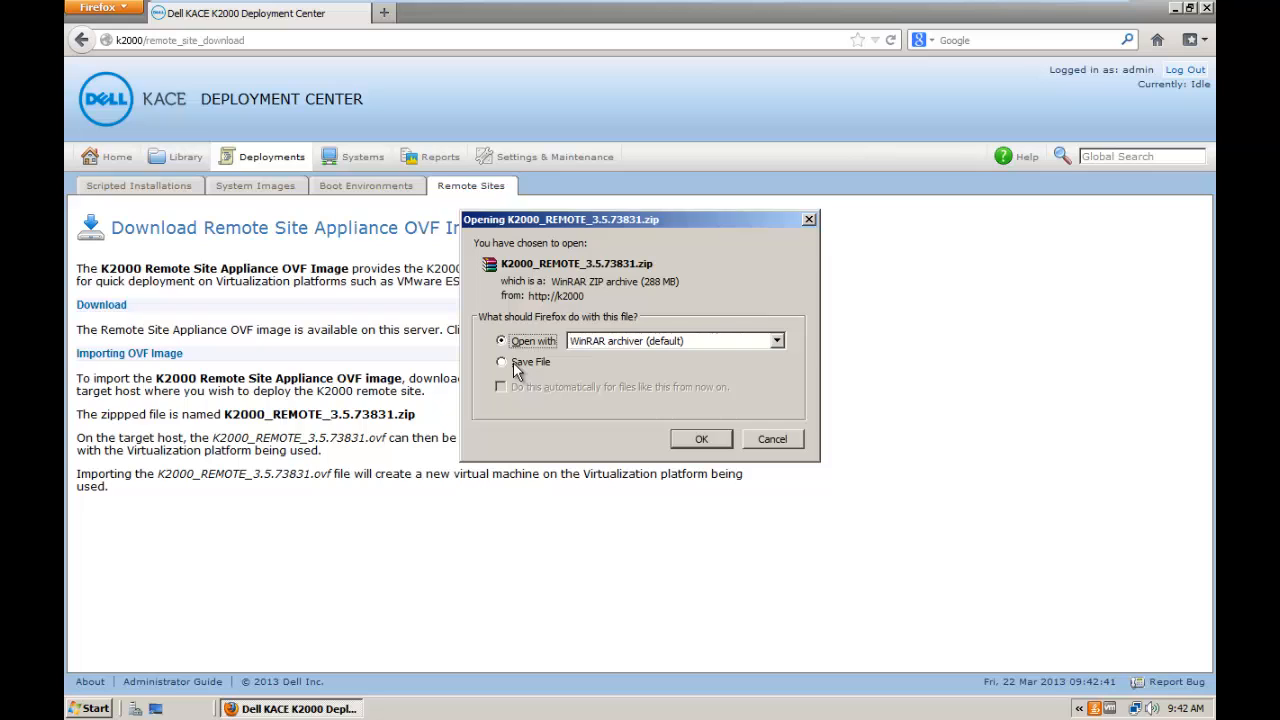
{"action": "left_click", "coordinate": [513, 362]}
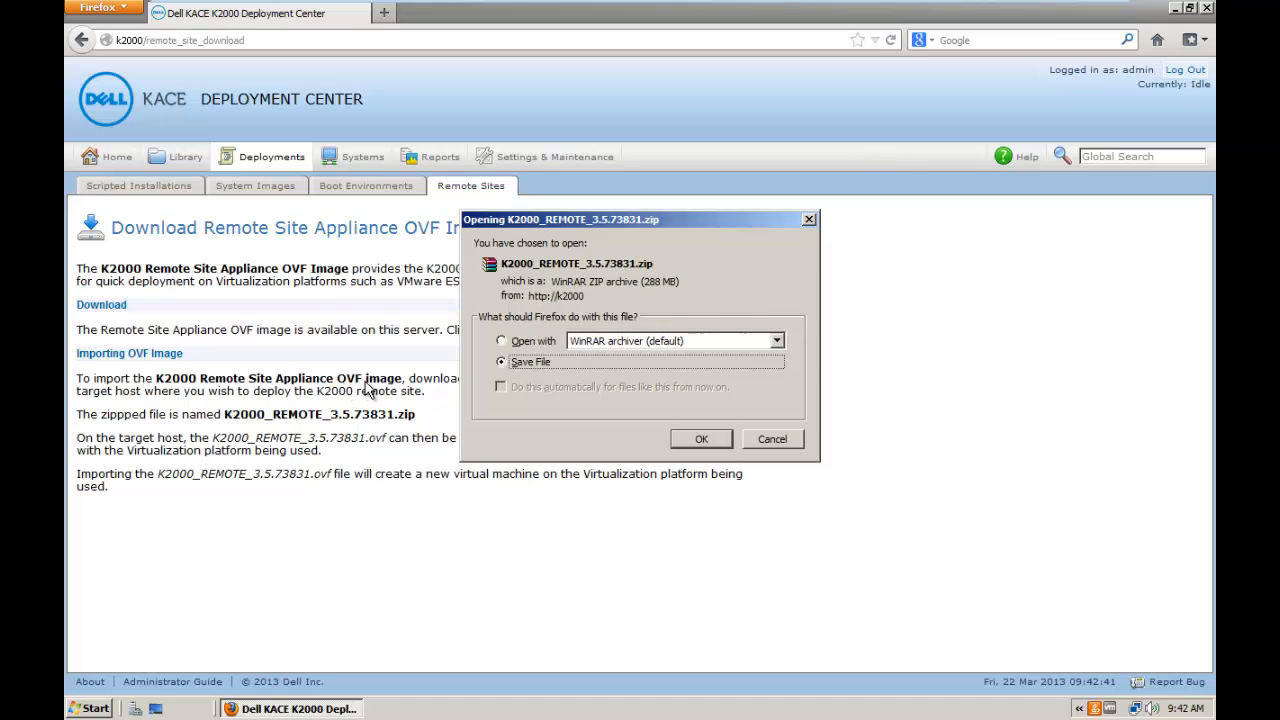
{"action": "left_click", "coordinate": [702, 440]}
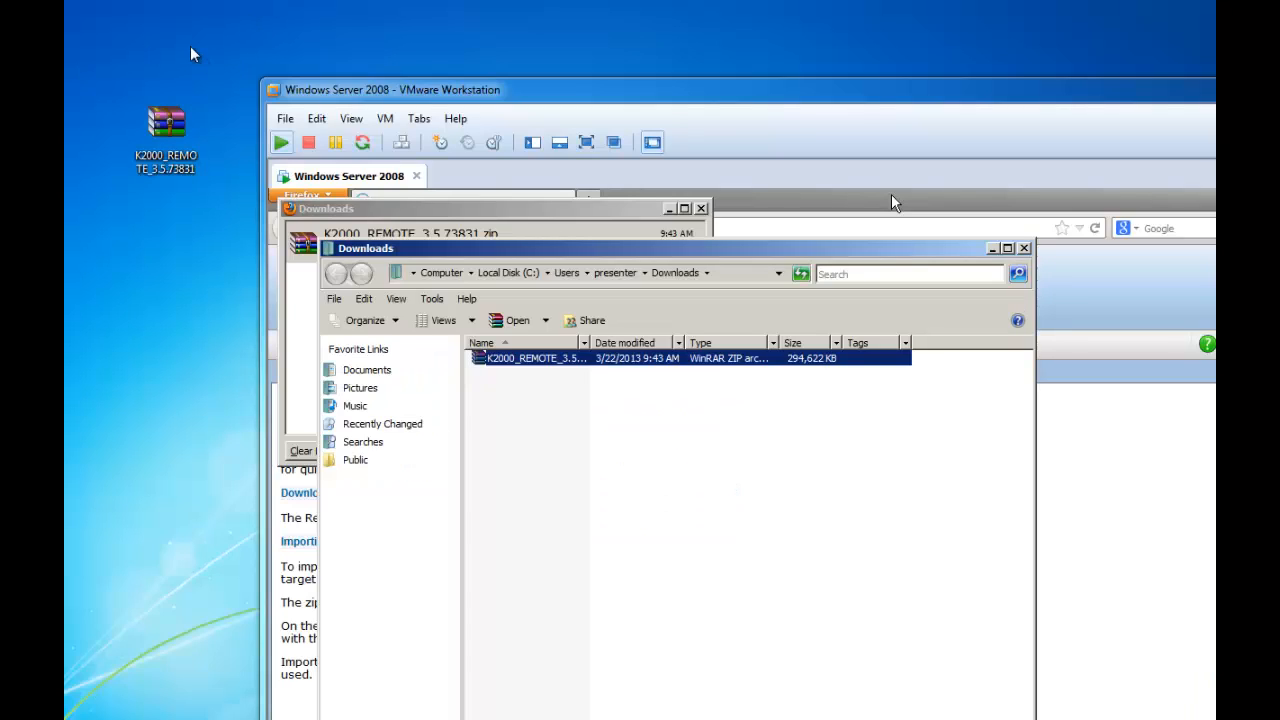
Step: Open the OVF file from the Desktop's K2000_REMOTE_3.5.73831 folder via File > Open
{"action": "left_click", "coordinate": [175, 128]}
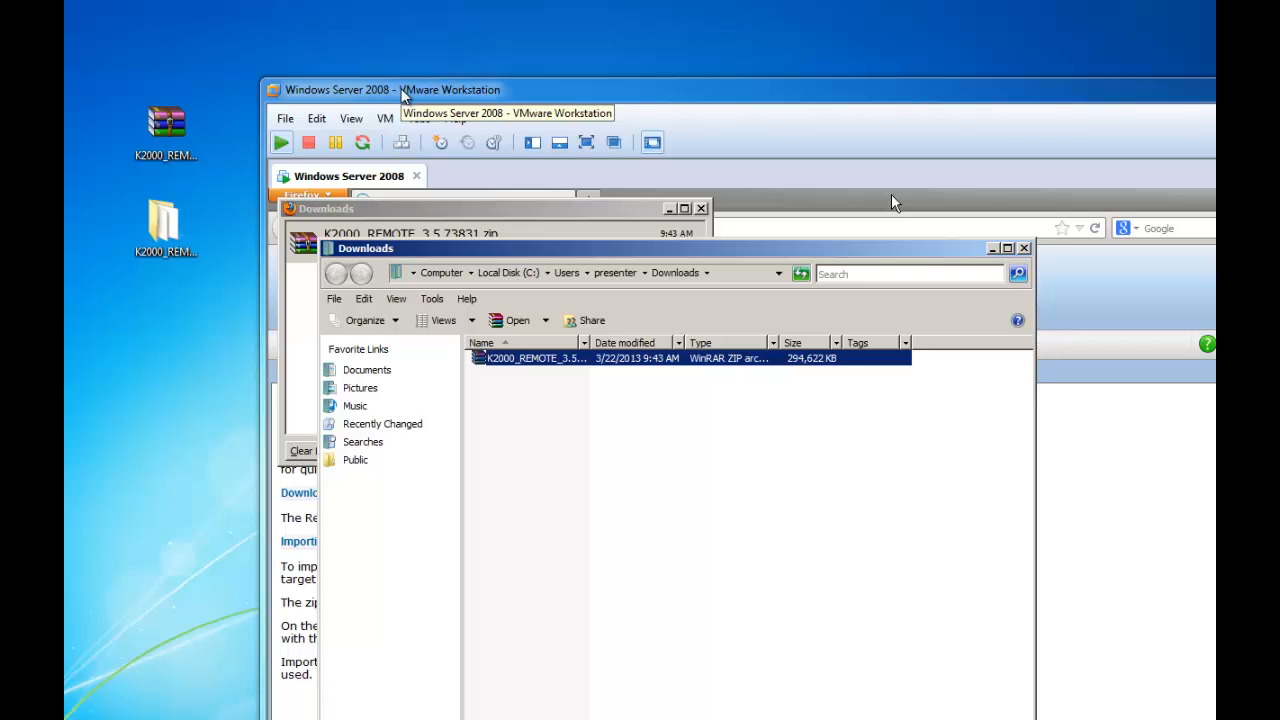
{"action": "left_click", "coordinate": [285, 119]}
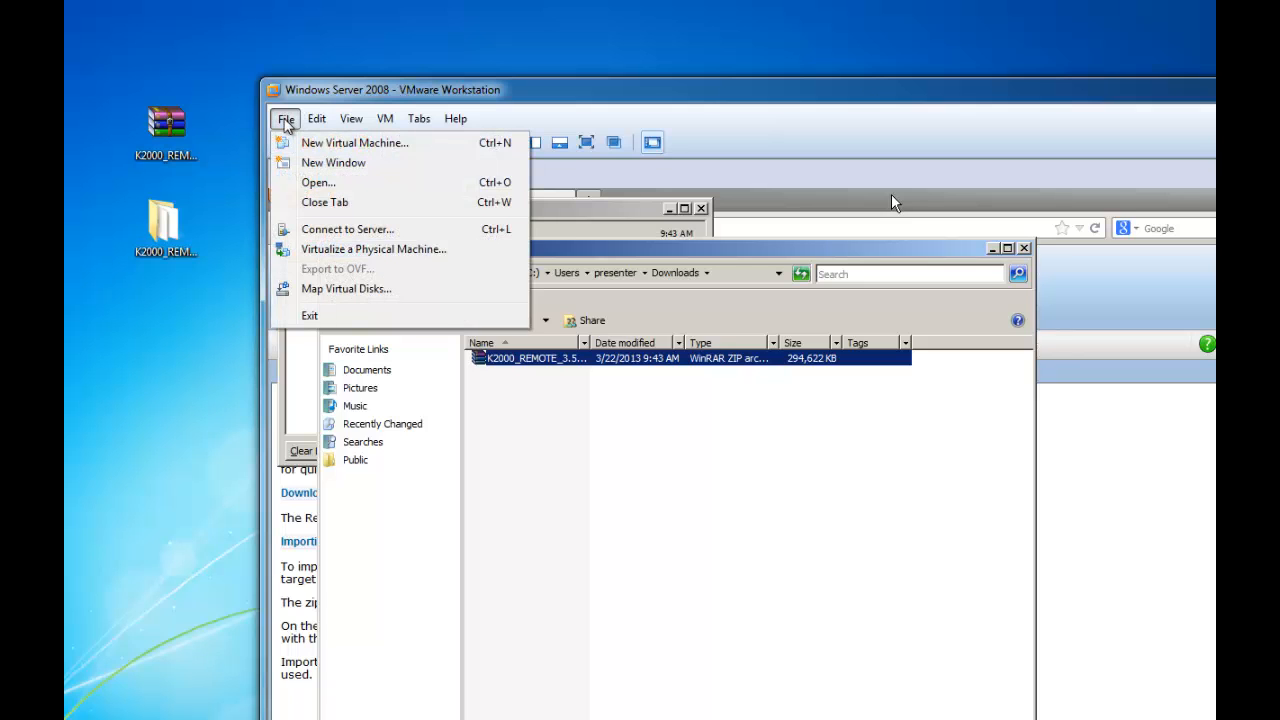
{"action": "left_click", "coordinate": [352, 185]}
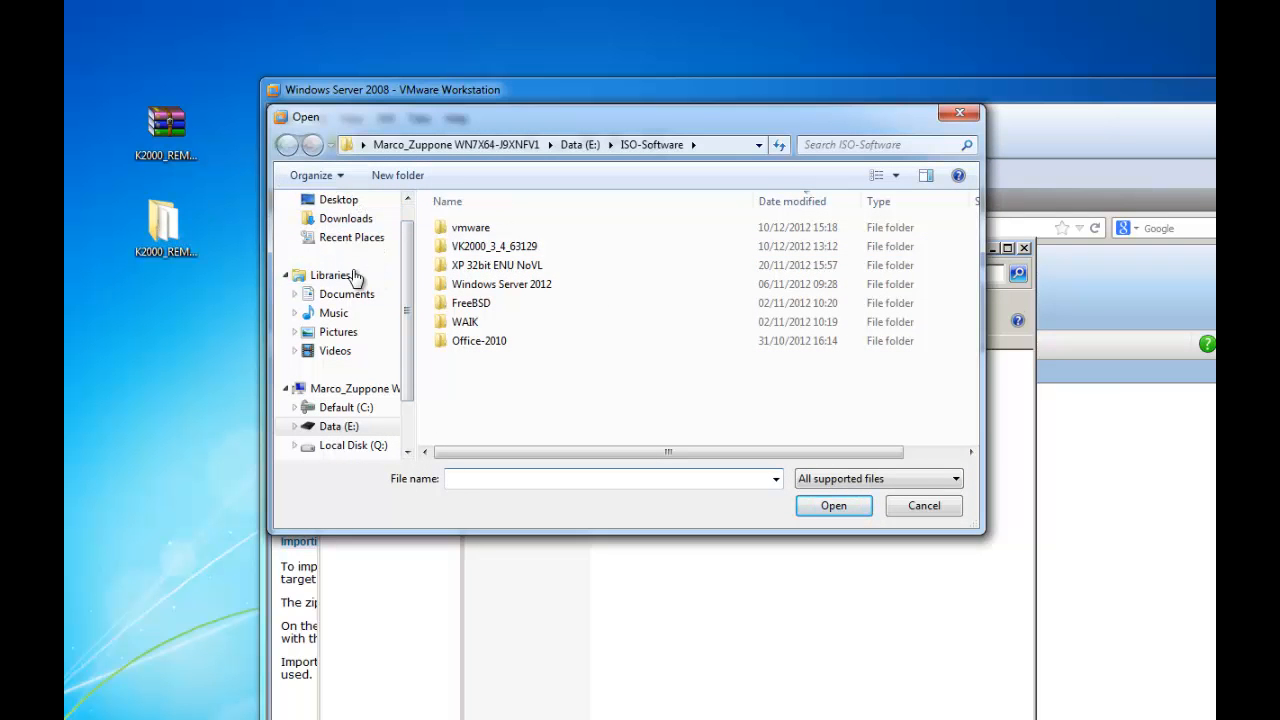
{"action": "left_click", "coordinate": [338, 204]}
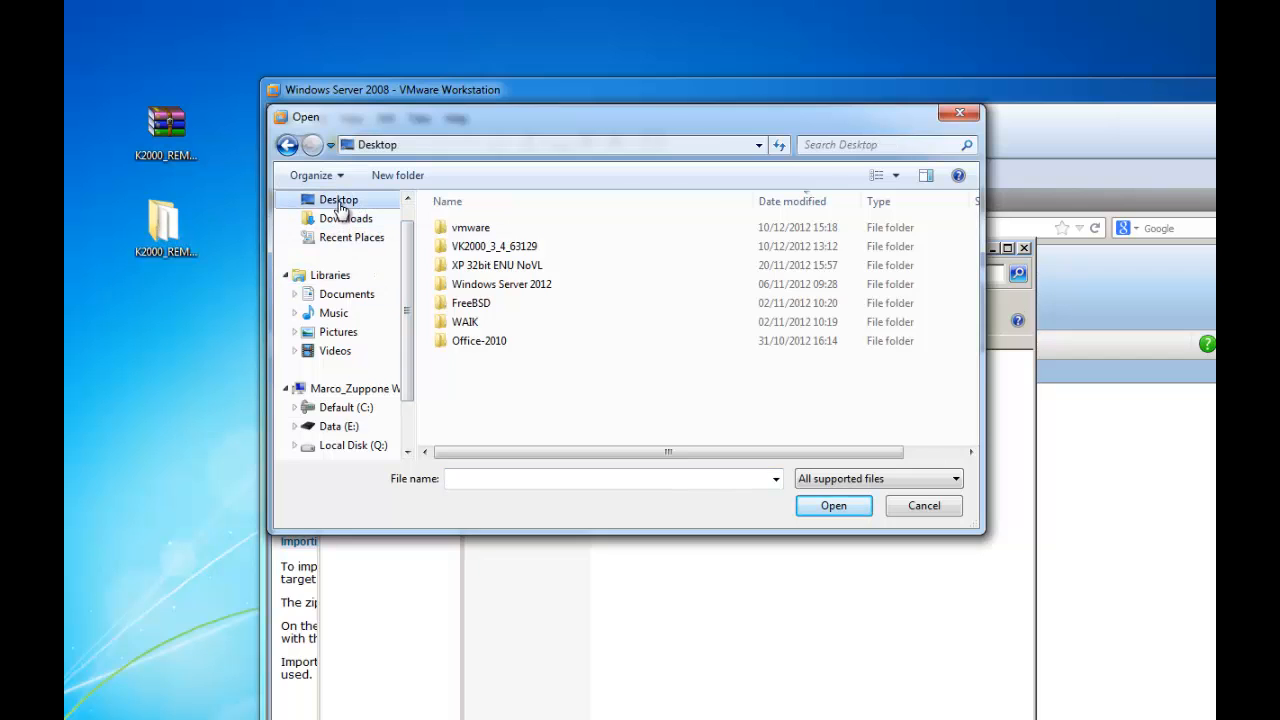
{"action": "left_click", "coordinate": [176, 233]}
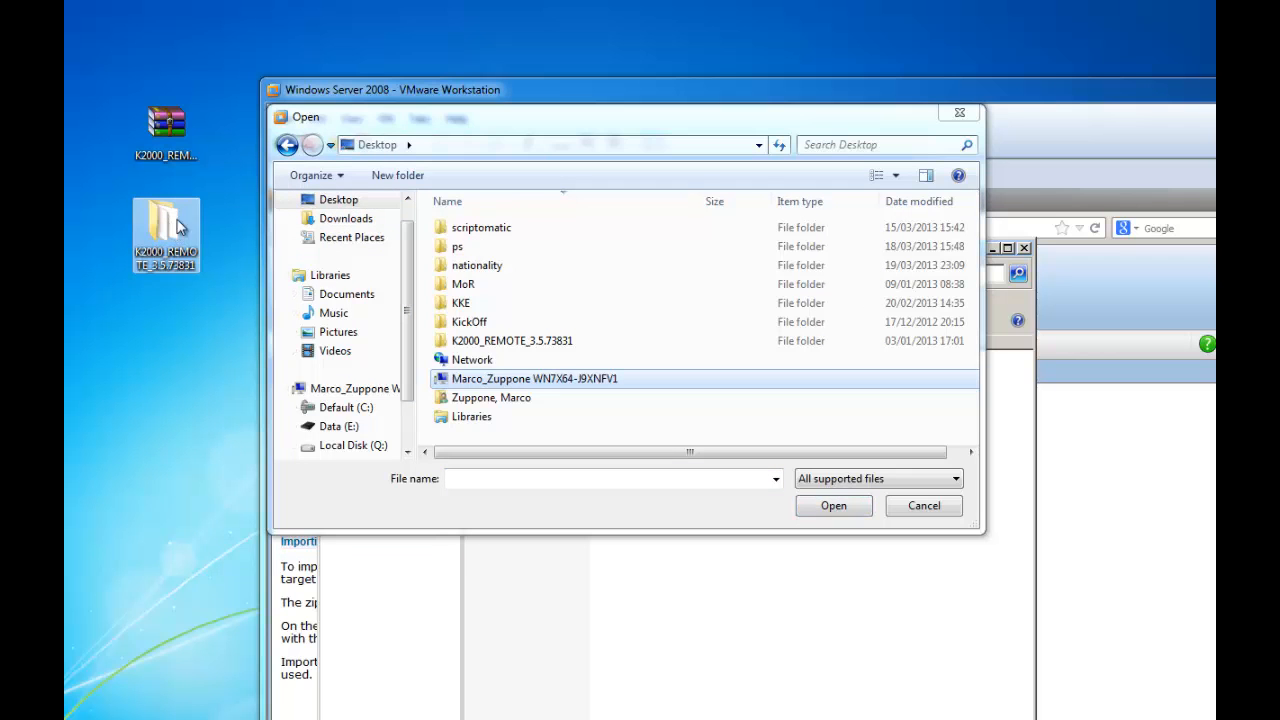
{"action": "left_click", "coordinate": [487, 343]}
{"action": "double_click", "coordinate": [487, 343]}
{"action": "left_click", "coordinate": [520, 230]}
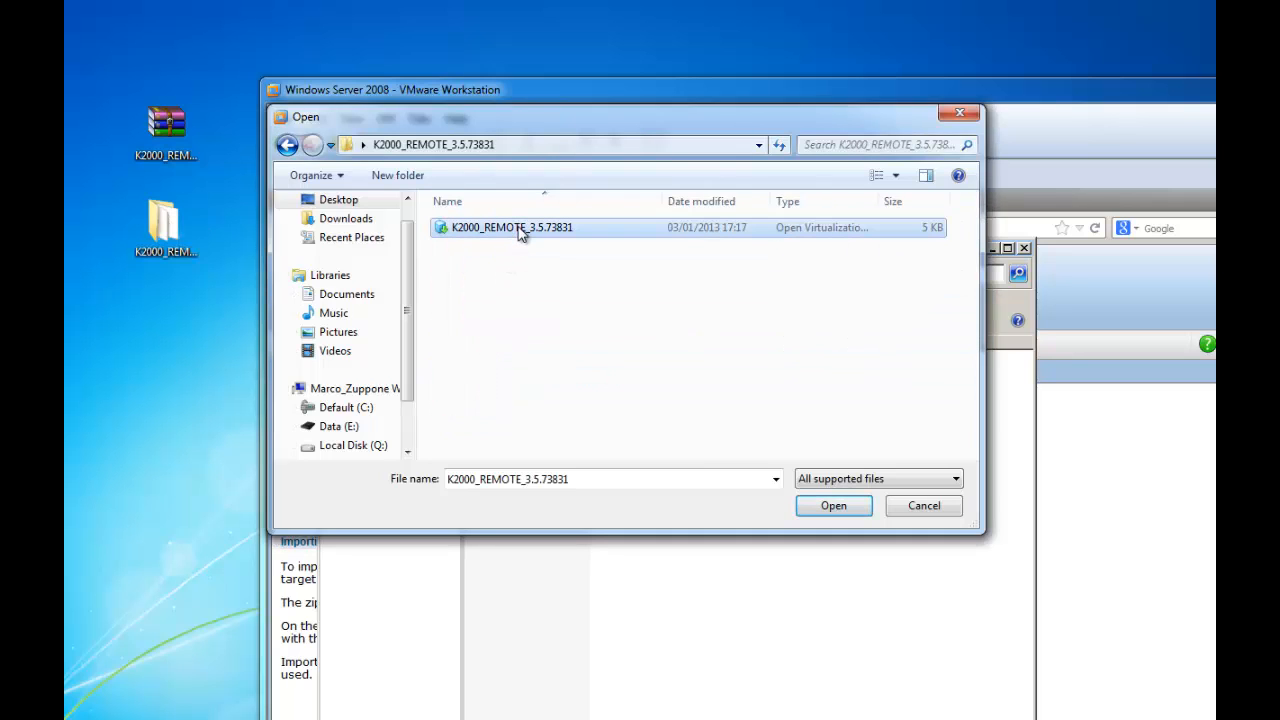
{"action": "left_click", "coordinate": [828, 507]}
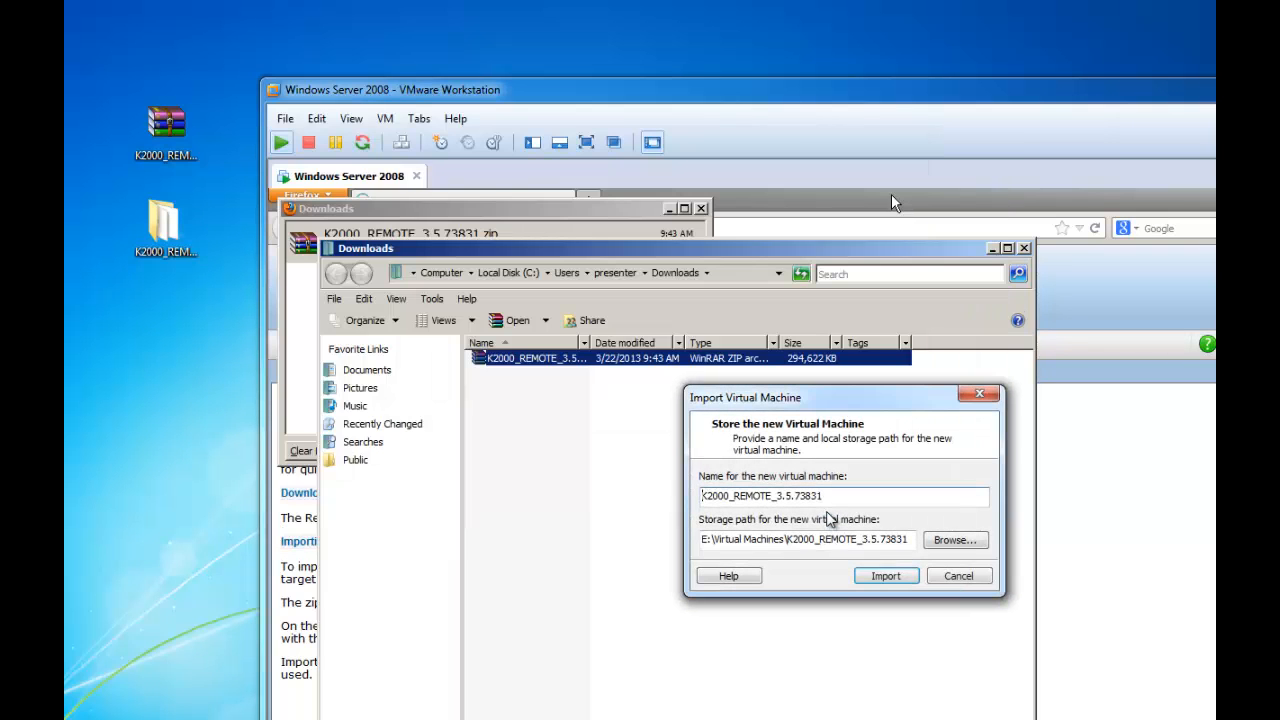
Step: Append -NEW to the machine name, making it K2000_REMOTE_3.5.73831-NEW, and import it
{"action": "left_click_drag", "start_coordinate": [808, 398], "coordinate": [483, 132]}
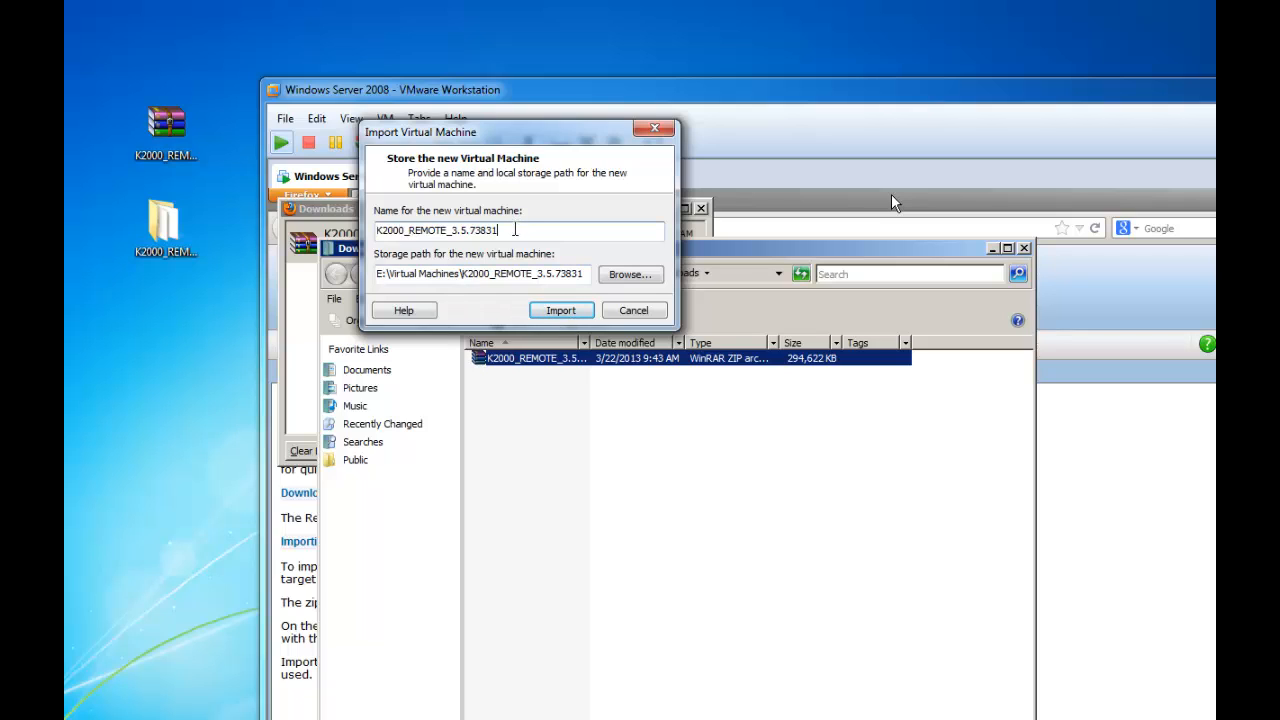
{"action": "type", "text": "-NEW"}
{"action": "left_click", "coordinate": [561, 311]}
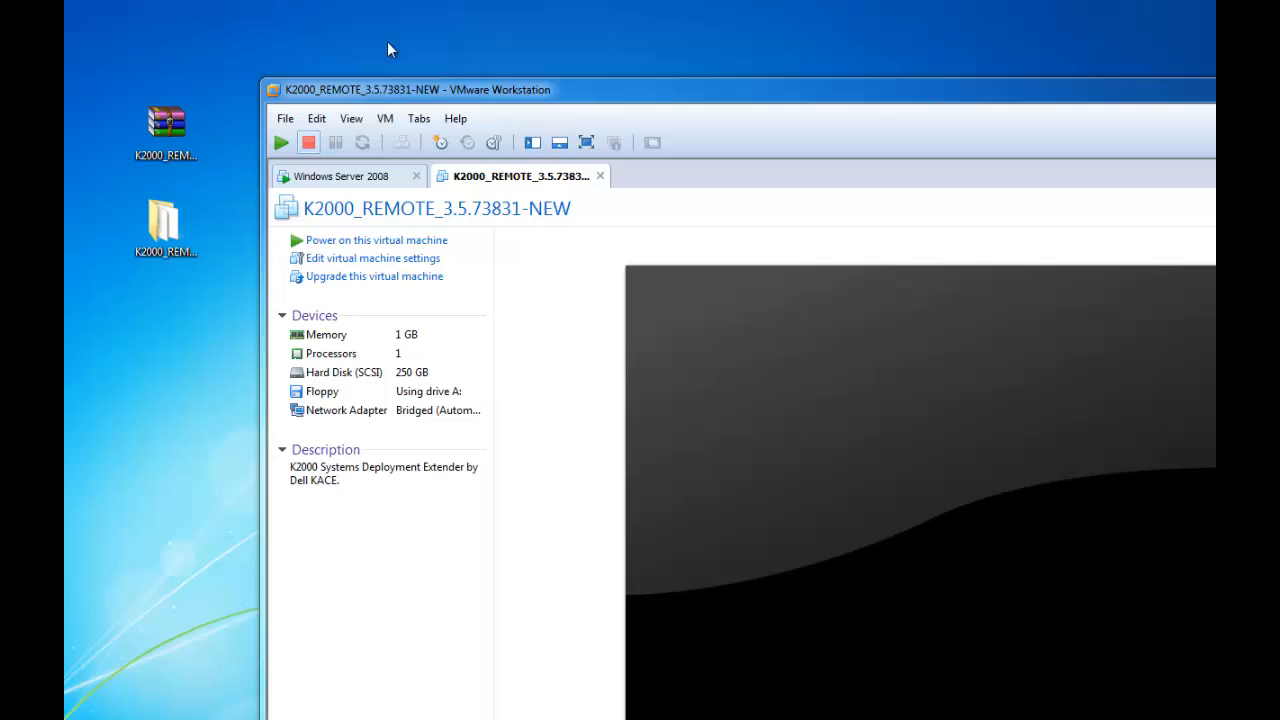
Step: Power on K2000_REMOTE_3.5.73831-NEW in full screen and capture keyboard input in it
{"action": "left_click_drag", "start_coordinate": [580, 97], "coordinate": [392, 29]}
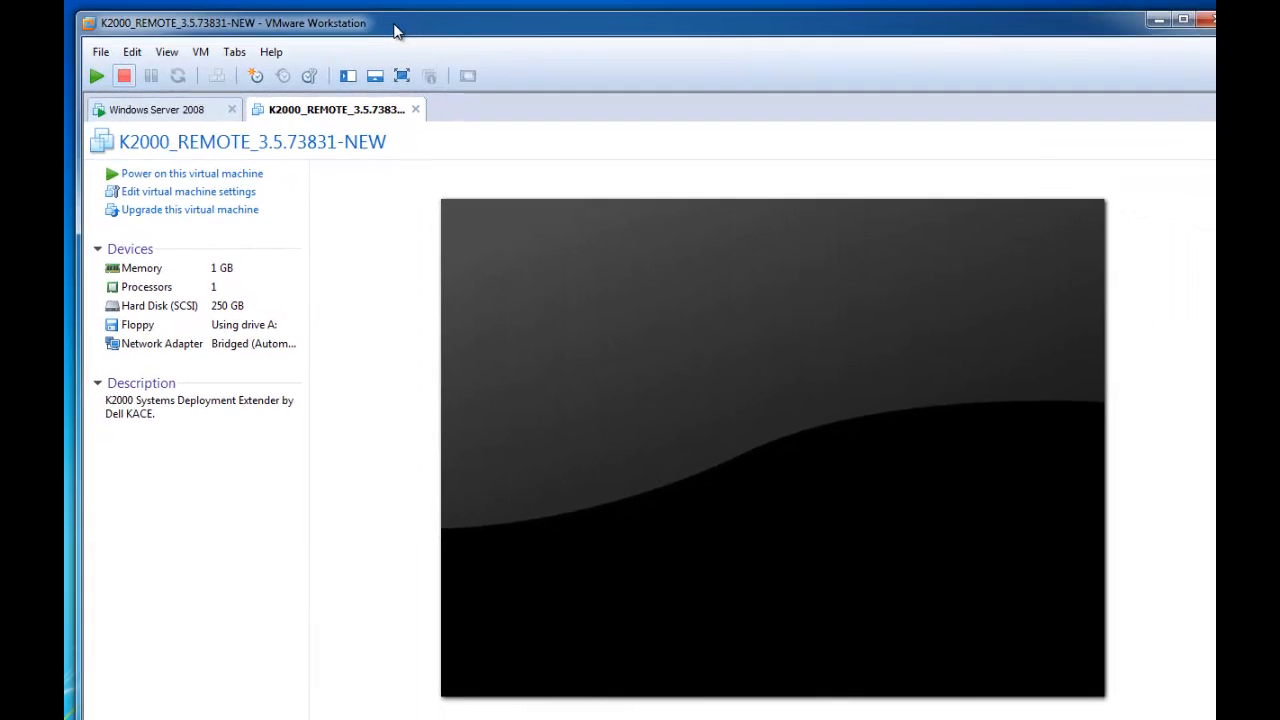
{"action": "left_click", "coordinate": [97, 78]}
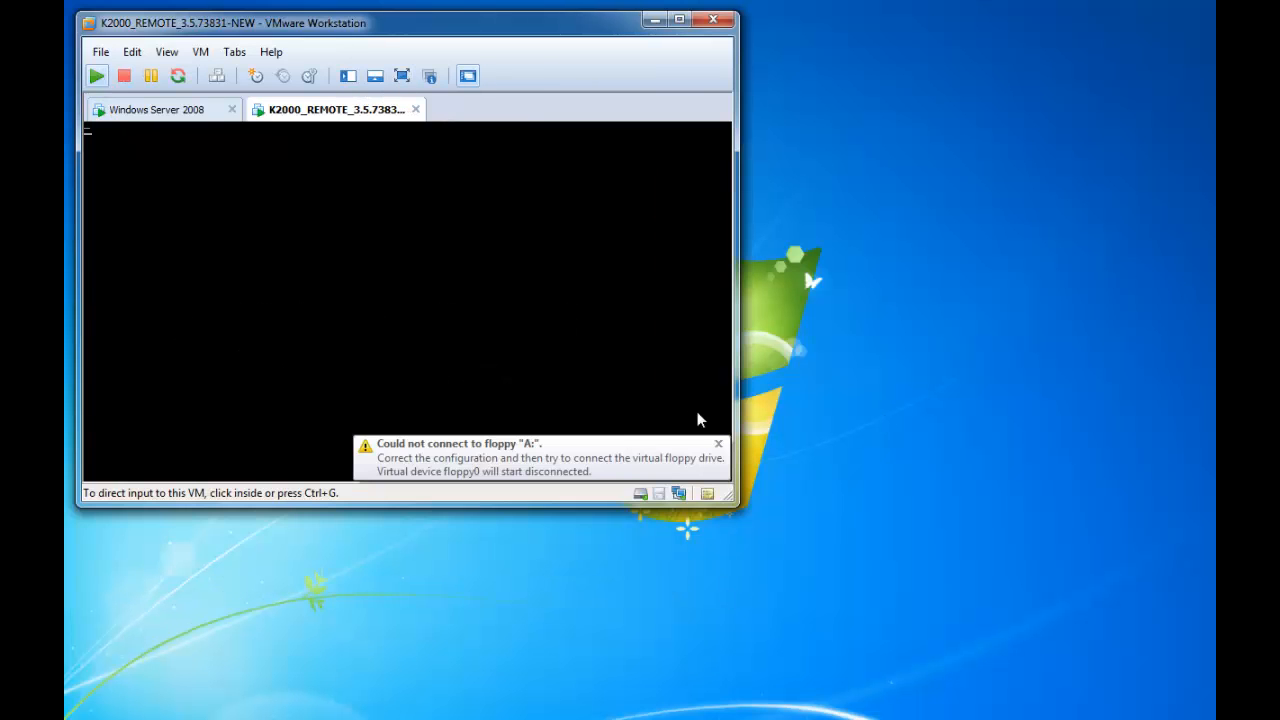
{"action": "left_click", "coordinate": [402, 76]}
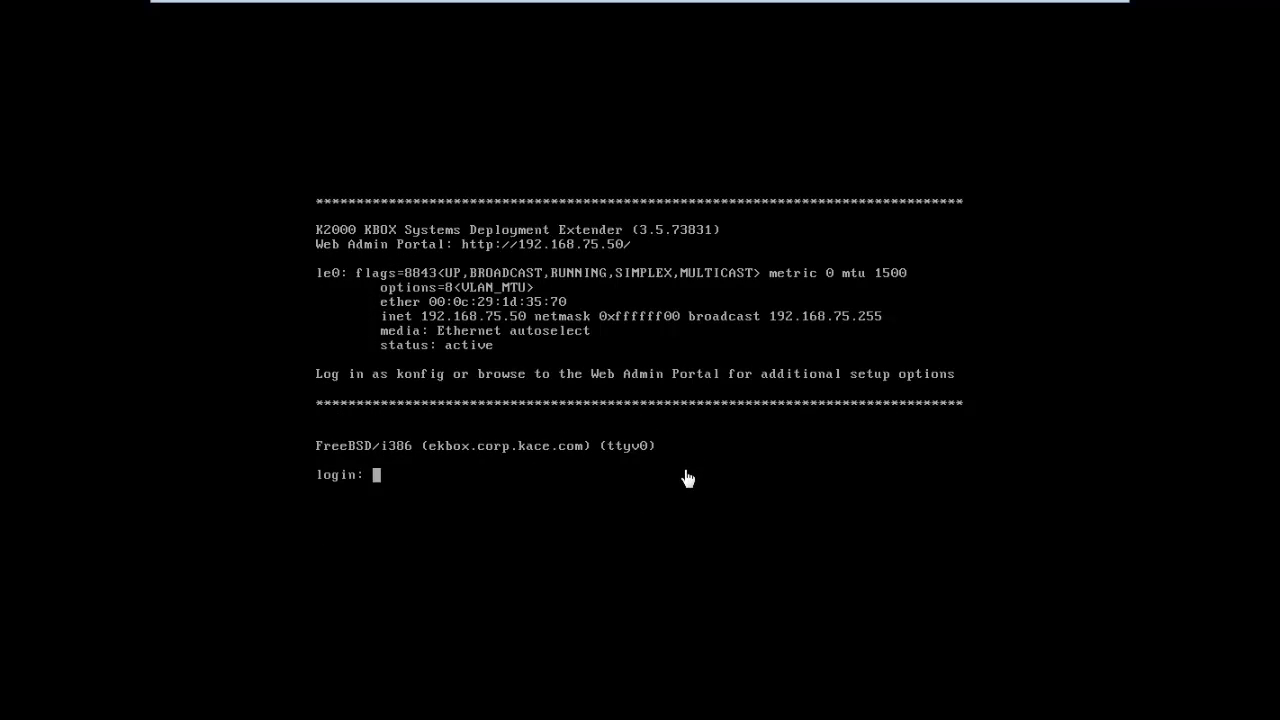
{"action": "left_click", "coordinate": [688, 478]}
Step: Log in to the appliance console as konfig and select 'Use appliance in English'
{"action": "type", "text": "konfig"}
{"action": "key", "text": "Return"}
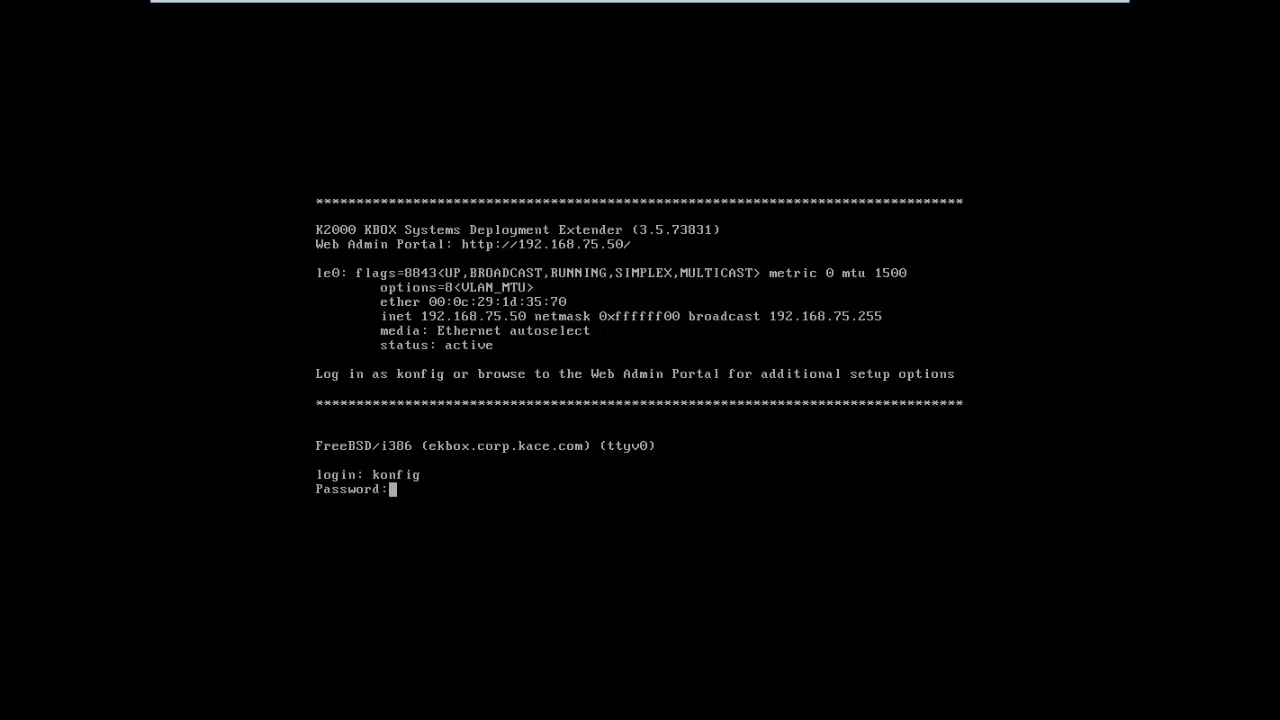
{"action": "key", "text": "Return"}
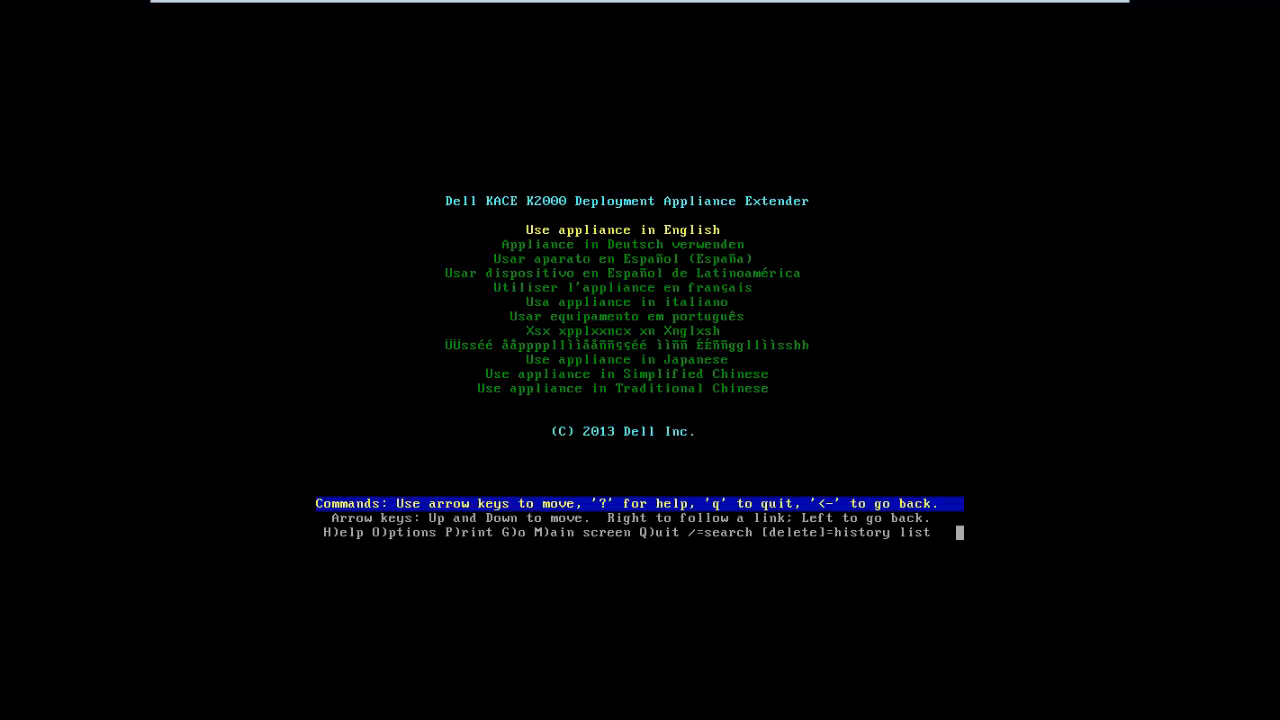
{"action": "key", "text": "Down"}
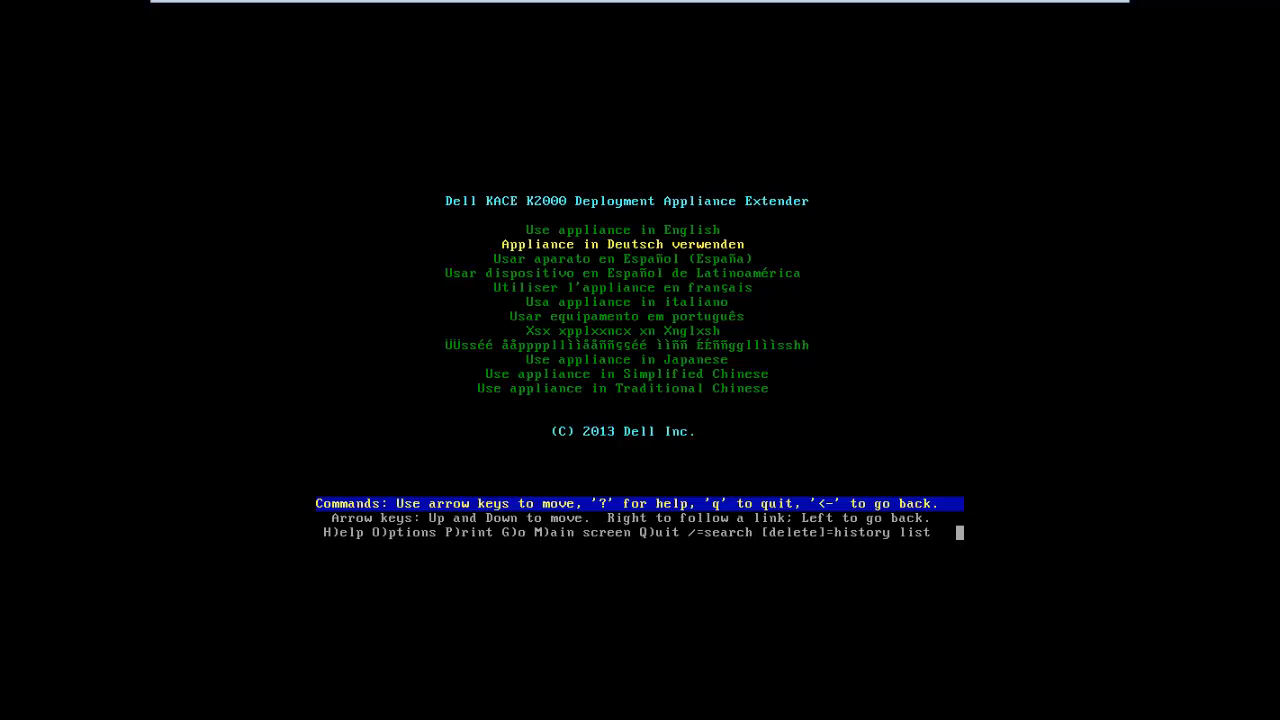
{"action": "key", "text": "Up"}
{"action": "key", "text": "Return"}
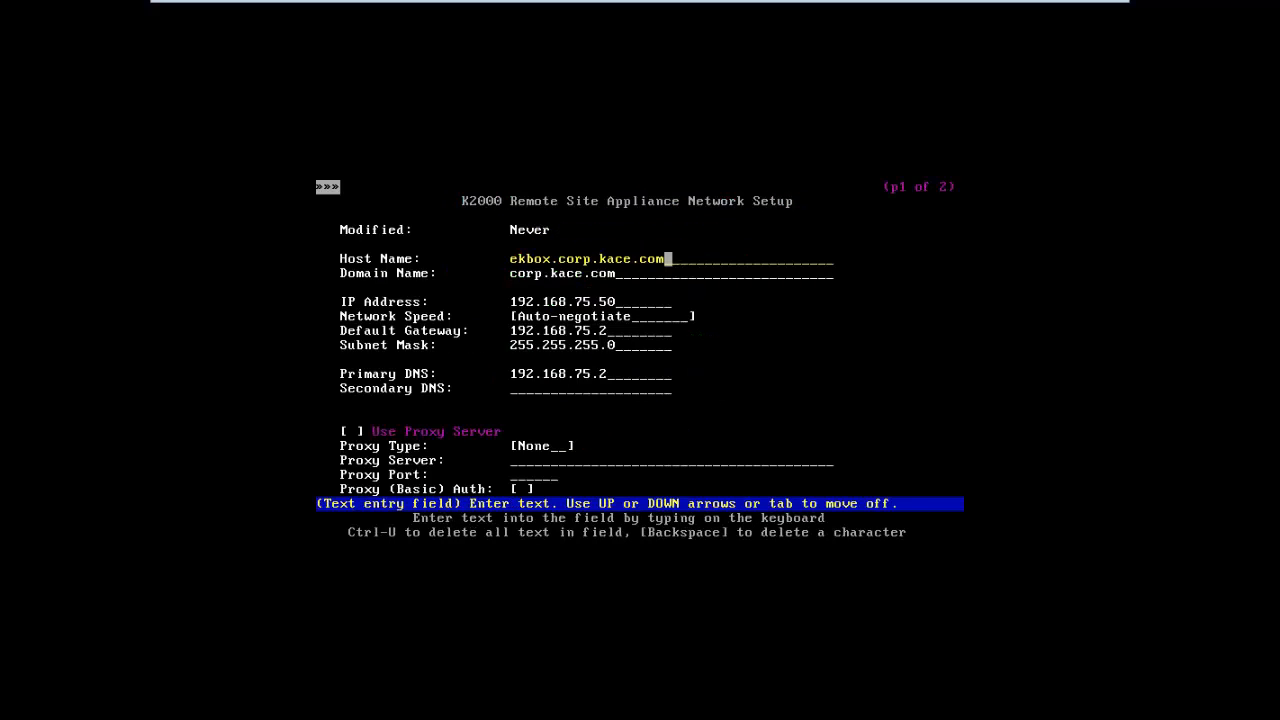
Step: Change the host name to rsa.kace.local and the domain name to kace.local
{"action": "key", "text": "BackSpace"}
{"action": "key", "text": "BackSpace"}
{"action": "key", "text": "BackSpace"}
{"action": "key", "text": "BackSpace"}
{"action": "key", "text": "BackSpace"}
{"action": "key", "text": "BackSpace"}
{"action": "key", "text": "BackSpace"}
{"action": "key", "text": "BackSpace"}
{"action": "key", "text": "BackSpace"}
{"action": "key", "text": "BackSpace"}
{"action": "key", "text": "BackSpace"}
{"action": "key", "text": "BackSpace"}
{"action": "key", "text": "BackSpace"}
{"action": "key", "text": "BackSpace"}
{"action": "key", "text": "BackSpace"}
{"action": "key", "text": "BackSpace"}
{"action": "key", "text": "BackSpace"}
{"action": "key", "text": "BackSpace"}
{"action": "key", "text": "BackSpace"}
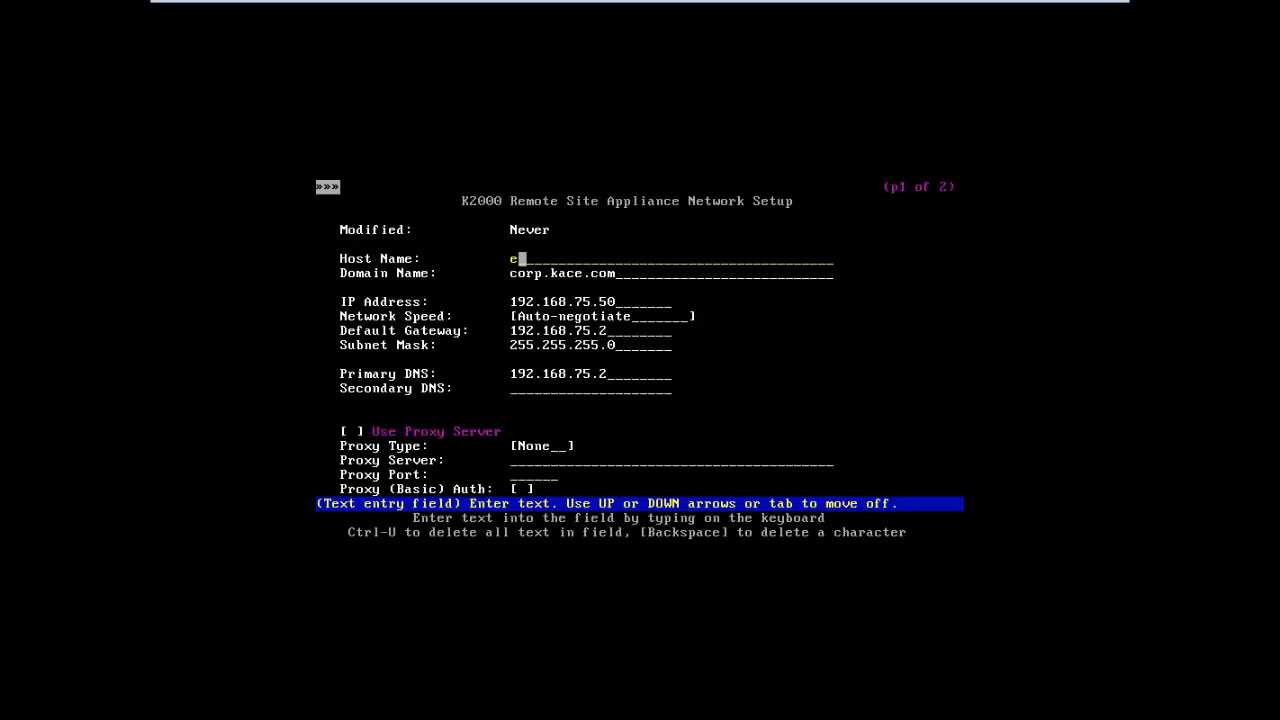
{"action": "type", "text": "rsa.kace.local"}
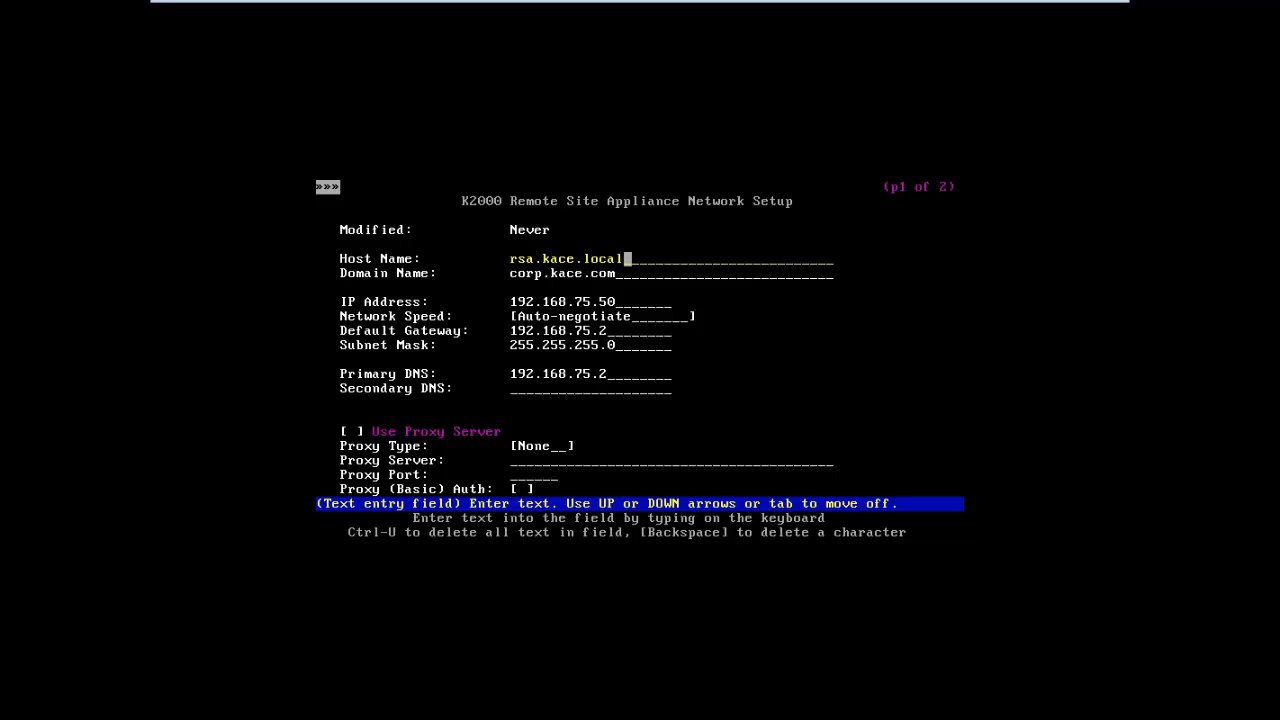
{"action": "key", "text": "Down"}
{"action": "key", "text": "BackSpace"}
{"action": "key", "text": "BackSpace"}
{"action": "key", "text": "BackSpace"}
{"action": "key", "text": "BackSpace"}
{"action": "key", "text": "BackSpace"}
{"action": "key", "text": "BackSpace"}
{"action": "key", "text": "BackSpace"}
{"action": "key", "text": "BackSpace"}
{"action": "key", "text": "BackSpace"}
{"action": "key", "text": "BackSpace"}
{"action": "key", "text": "BackSpace"}
{"action": "key", "text": "BackSpace"}
{"action": "key", "text": "BackSpace"}
{"action": "type", "text": "ka"}
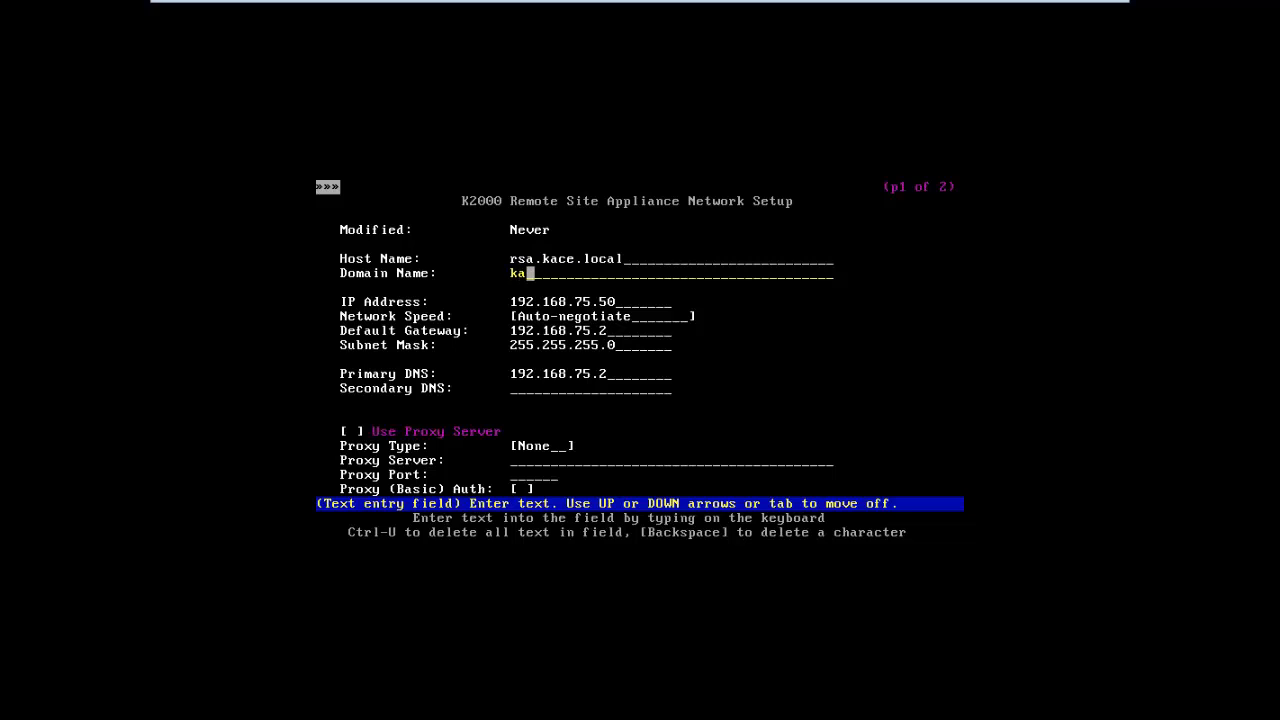
{"action": "type", "text": "ce.local"}
{"action": "key", "text": "Down"}
Step: Set IP address 192.168.132.6, with gateway and primary DNS 192.168.132.1
{"action": "key", "text": "ctrl+alt"}
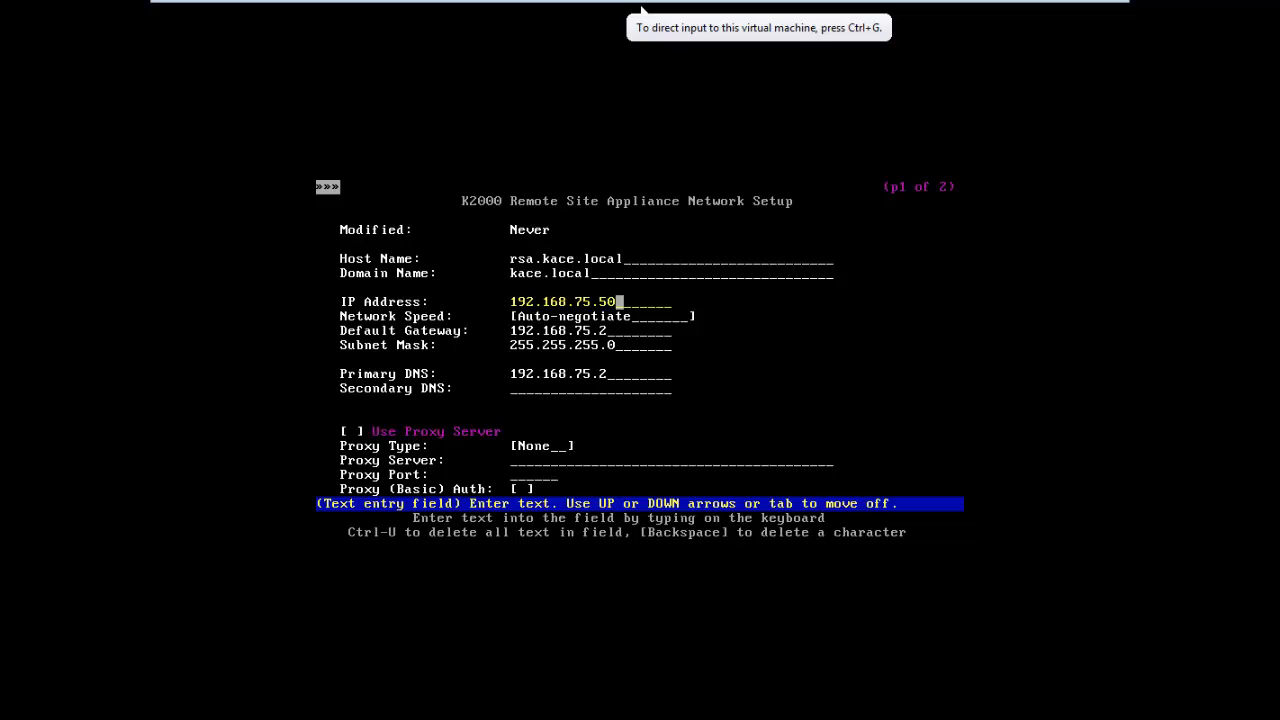
{"action": "left_click", "coordinate": [818, 293]}
{"action": "key", "text": "BackSpace"}
{"action": "key", "text": "BackSpace"}
{"action": "key", "text": "BackSpace"}
{"action": "key", "text": "BackSpace"}
{"action": "key", "text": "BackSpace"}
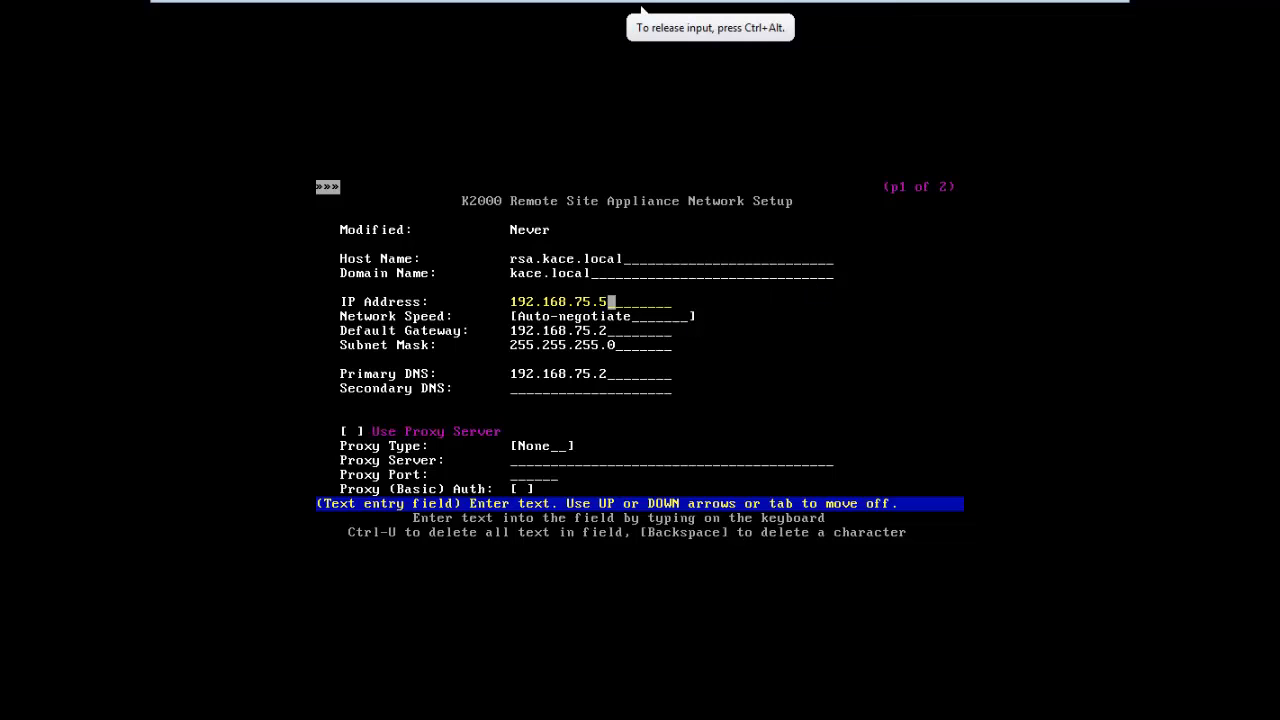
{"action": "type", "text": "132.6"}
{"action": "key", "text": "Tab"}
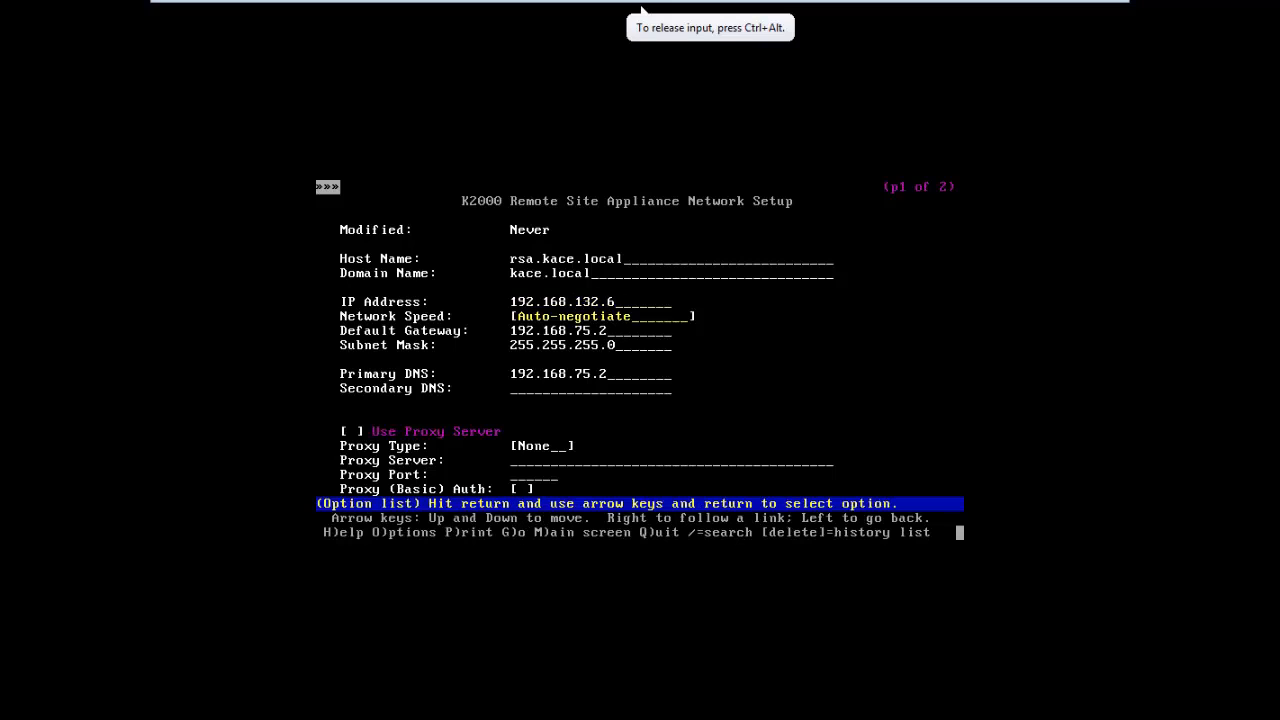
{"action": "key", "text": "Tab"}
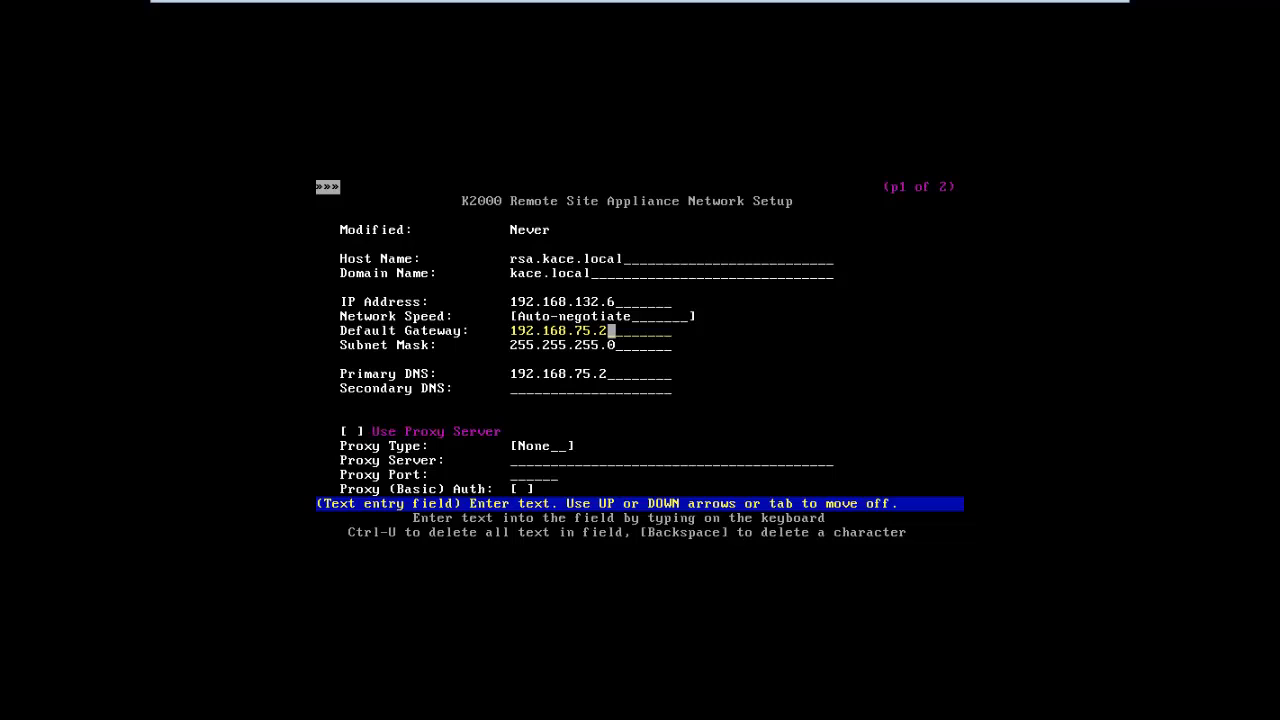
{"action": "key", "text": "BackSpace"}
{"action": "key", "text": "BackSpace"}
{"action": "key", "text": "BackSpace"}
{"action": "key", "text": "BackSpace"}
{"action": "type", "text": "132.1"}
{"action": "key", "text": "Down"}
{"action": "key", "text": "Down"}
{"action": "key", "text": "BackSpace"}
{"action": "key", "text": "BackSpace"}
{"action": "key", "text": "BackSpace"}
{"action": "key", "text": "BackSpace"}
{"action": "key", "text": "BackSpace"}
{"action": "key", "text": "BackSpace"}
{"action": "key", "text": "BackSpace"}
{"action": "key", "text": "BackSpace"}
{"action": "key", "text": "BackSpace"}
{"action": "key", "text": "BackSpace"}
{"action": "key", "text": "BackSpace"}
{"action": "key", "text": "BackSpace"}
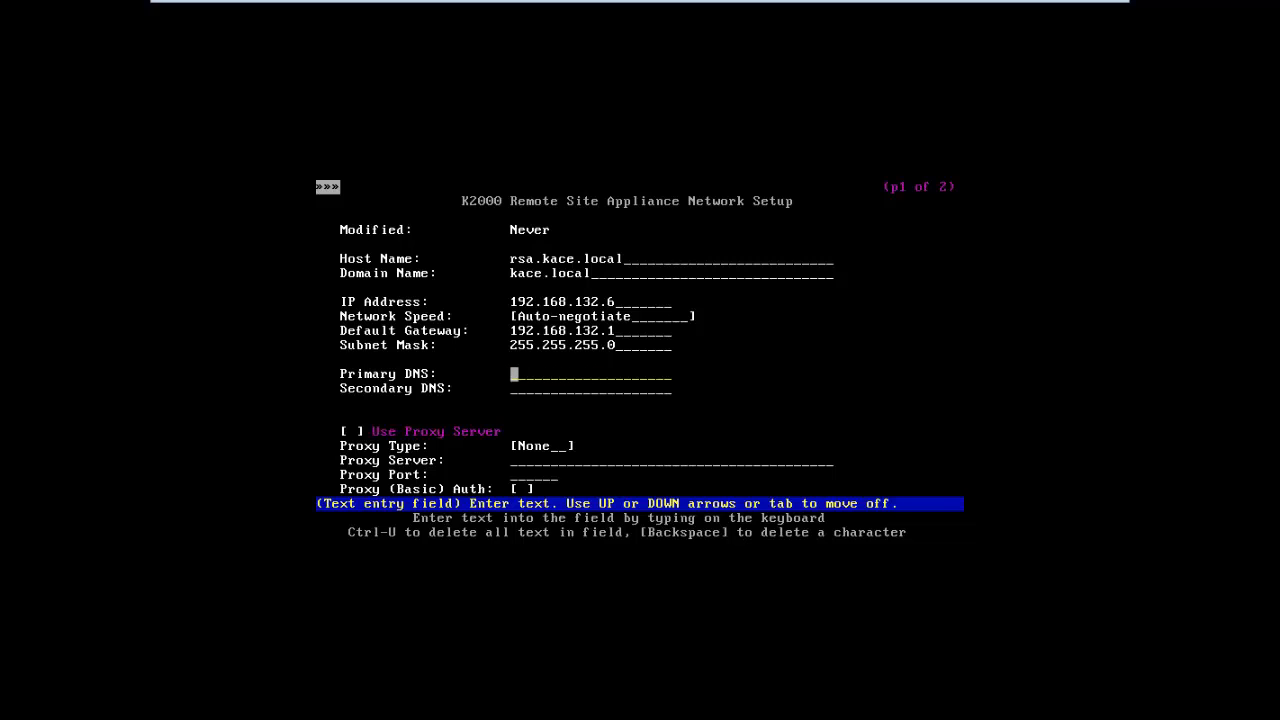
{"action": "type", "text": "192.168.132.1"}
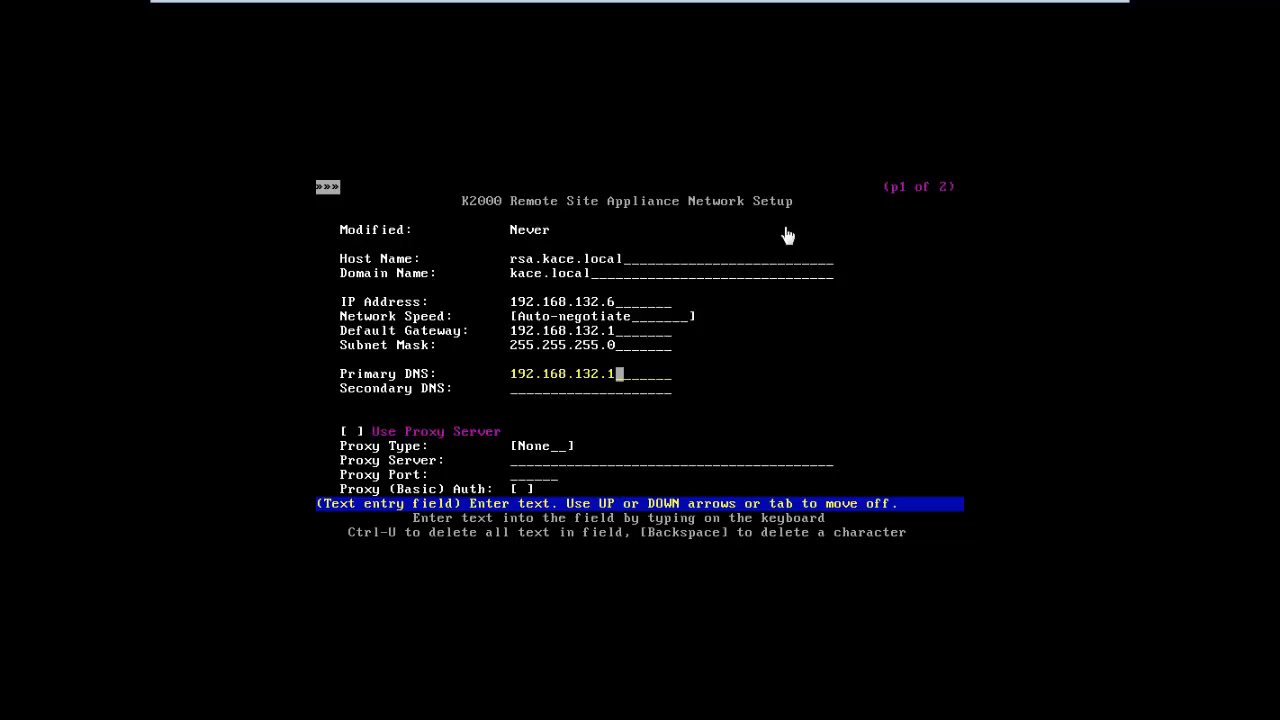
Step: Correct the primary DNS and default gateway to 192.168.132.3
{"action": "left_click", "coordinate": [641, 10]}
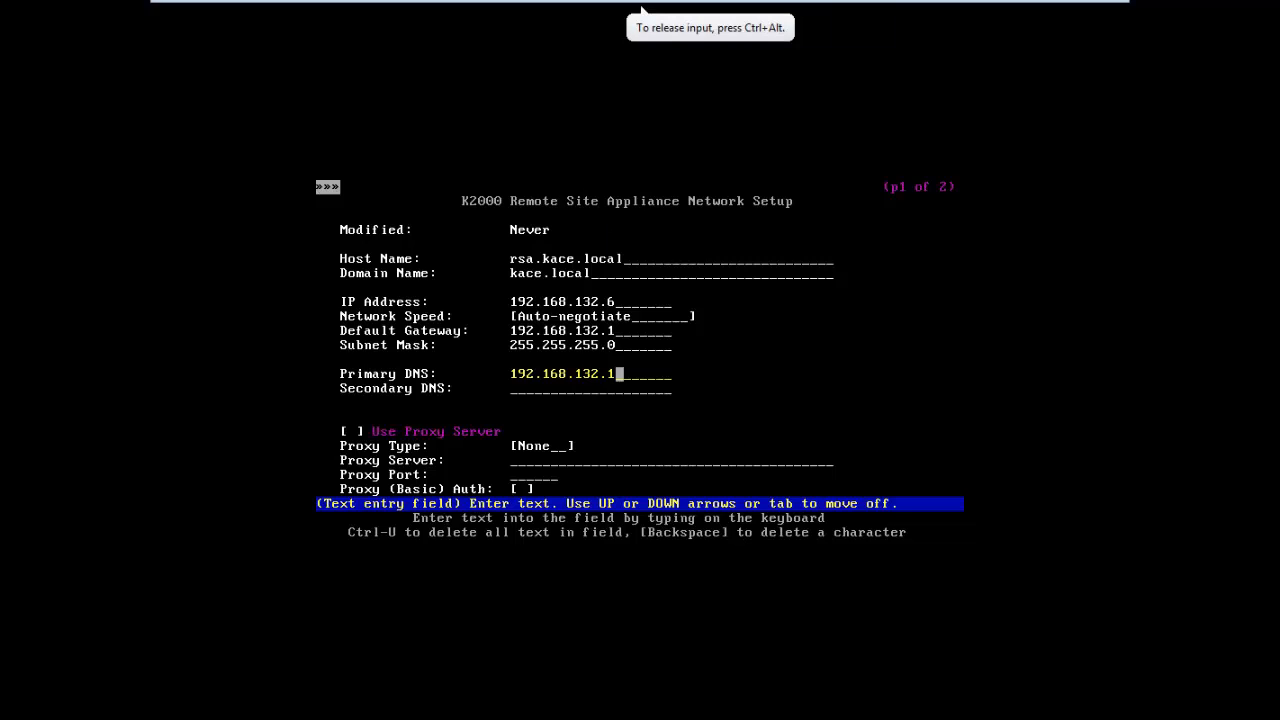
{"action": "key", "text": "BackSpace"}
{"action": "type", "text": "3"}
{"action": "key", "text": "Up"}
{"action": "key", "text": "Up"}
{"action": "key", "text": "BackSpace"}
{"action": "type", "text": "3"}
Step: Clear the proxy password and save the network configuration
{"action": "key", "text": "Down"}
{"action": "key", "text": "Down"}
{"action": "key", "text": "Down"}
{"action": "key", "text": "Down"}
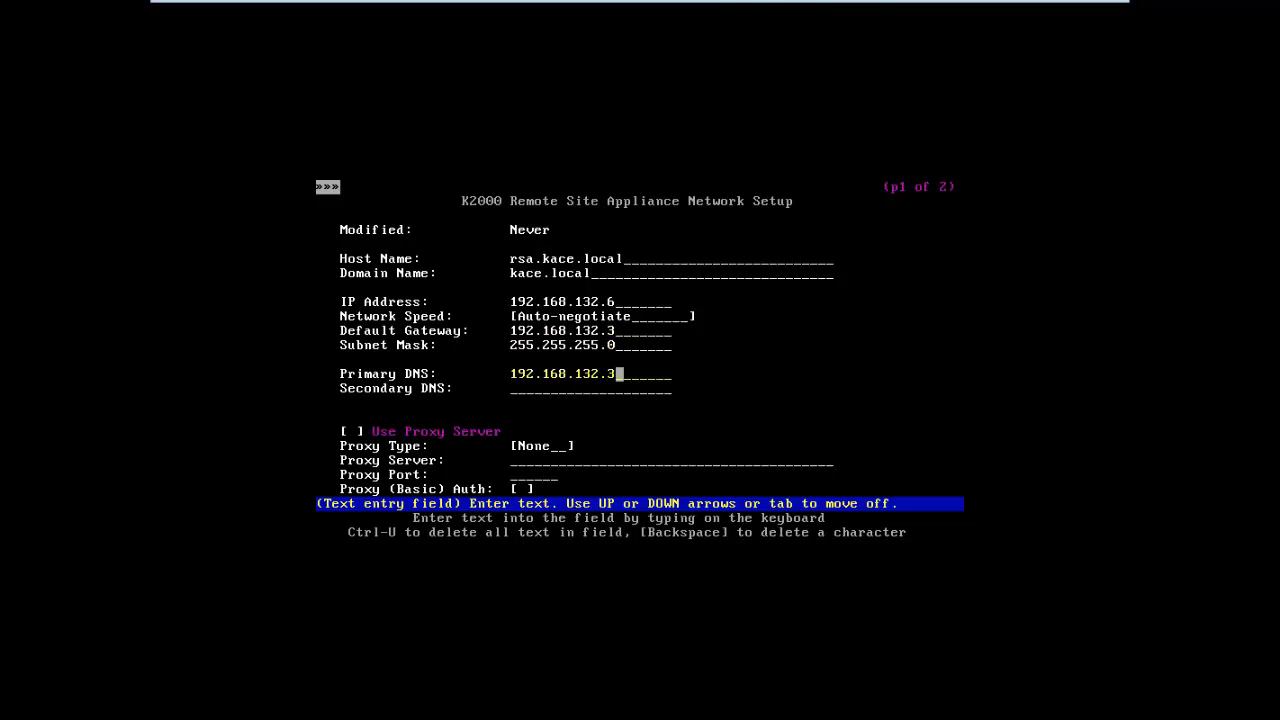
{"action": "key", "text": "Up"}
{"action": "key", "text": "Up"}
{"action": "key", "text": "Down"}
{"action": "key", "text": "Down"}
{"action": "key", "text": "Down"}
{"action": "key", "text": "Down"}
{"action": "key", "text": "Down"}
{"action": "key", "text": "Down"}
{"action": "key", "text": "Down"}
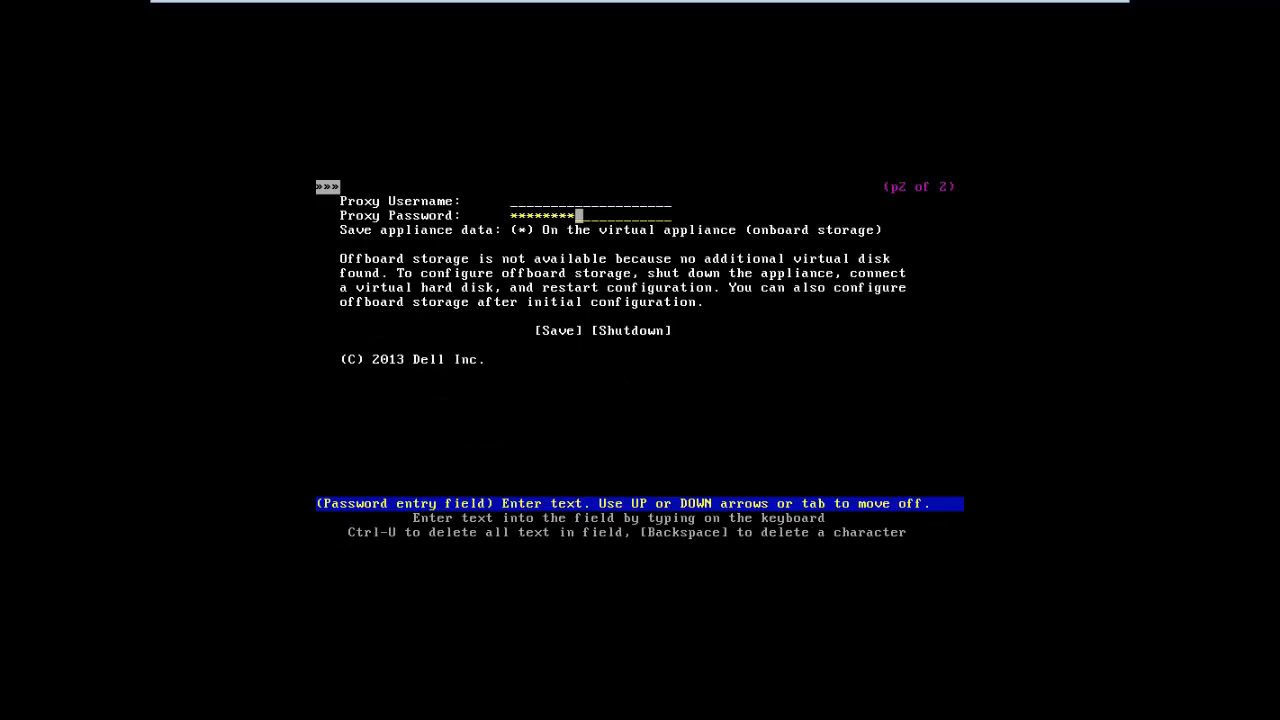
{"action": "key", "text": "ctrl+u"}
{"action": "key", "text": "Down"}
{"action": "key", "text": "Down"}
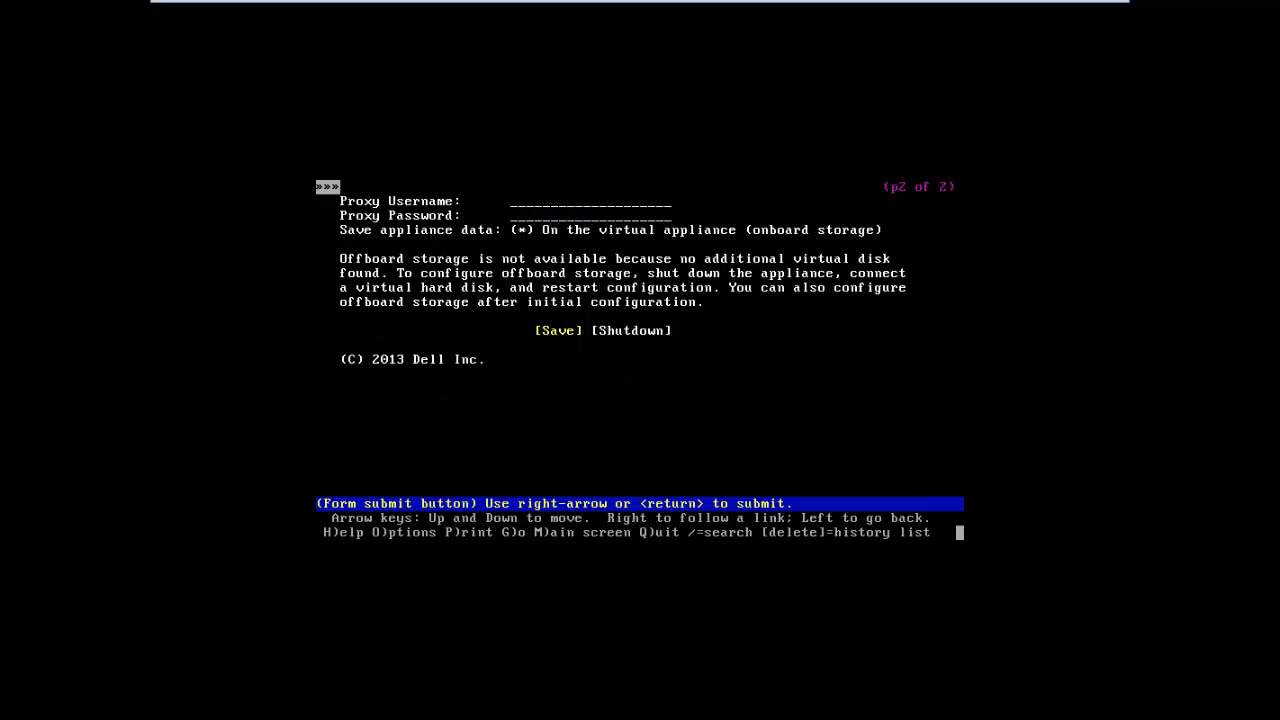
{"action": "key", "text": "Return"}
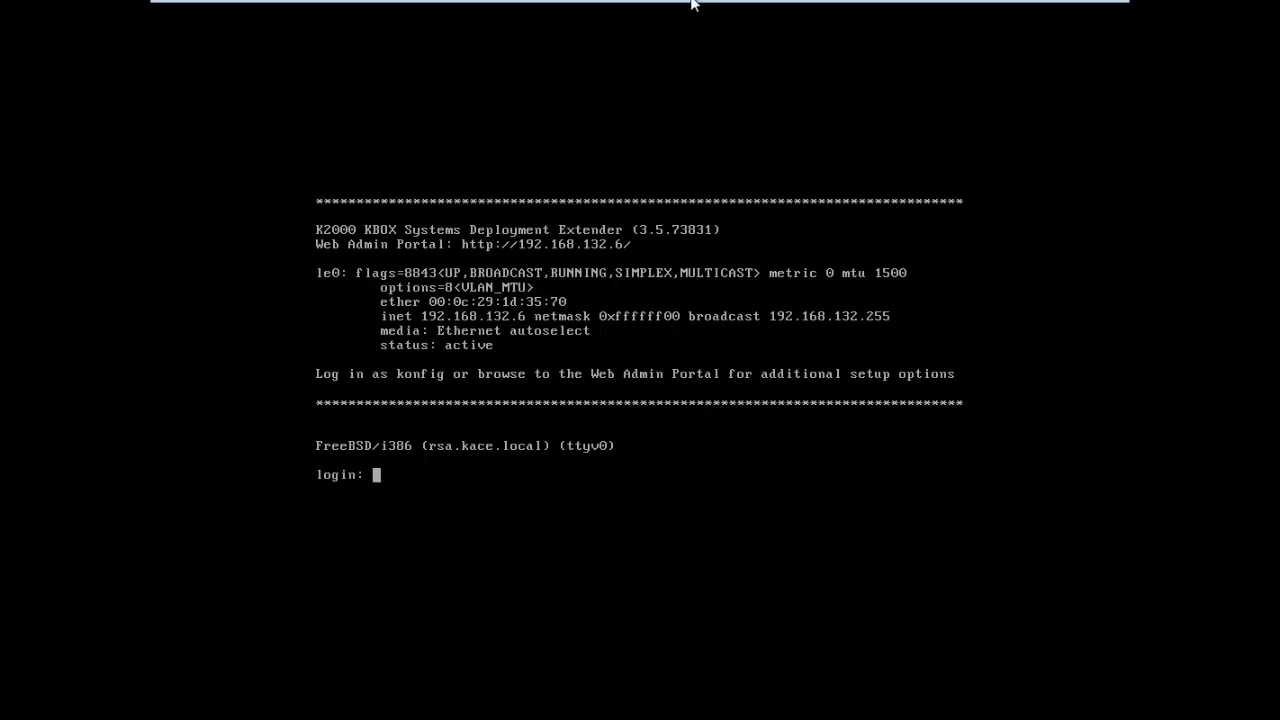
Step: Switch to the Windows Server 2008 VM and close the command prompt and Downloads windows
{"action": "mouse_move", "coordinate": [691, 1]}
{"action": "left_click", "coordinate": [808, 14]}
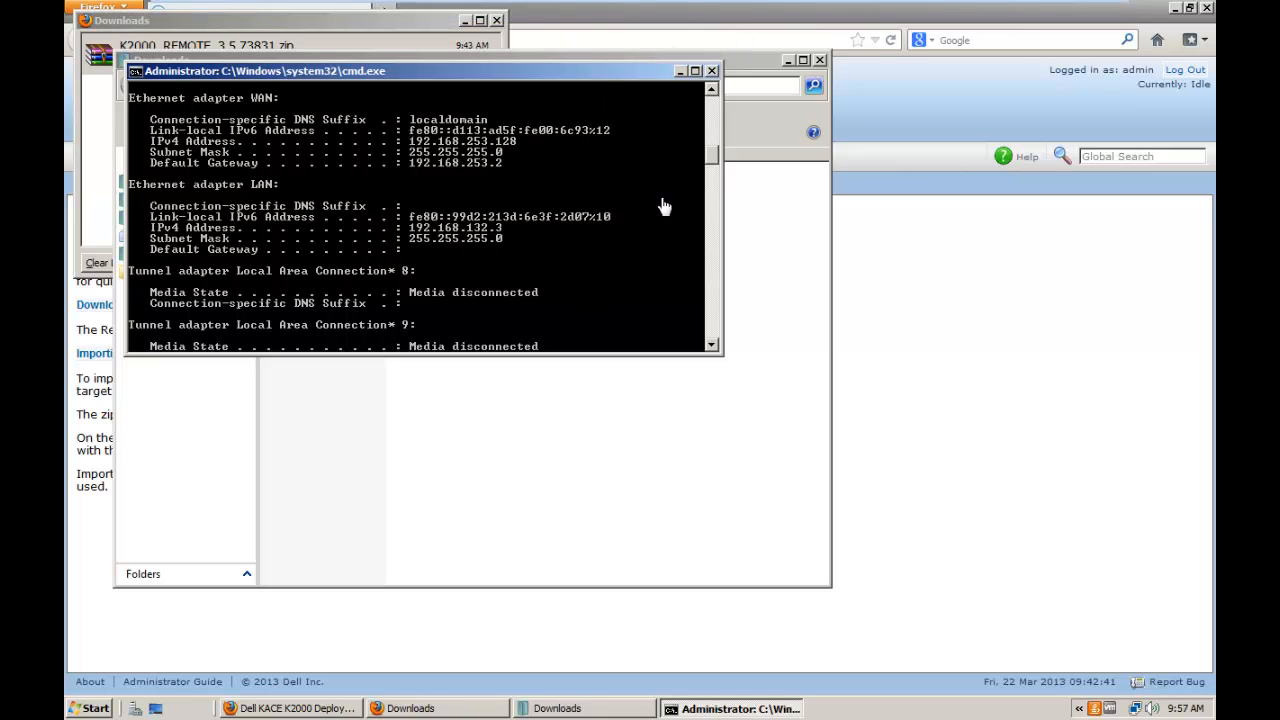
{"action": "left_click", "coordinate": [712, 71]}
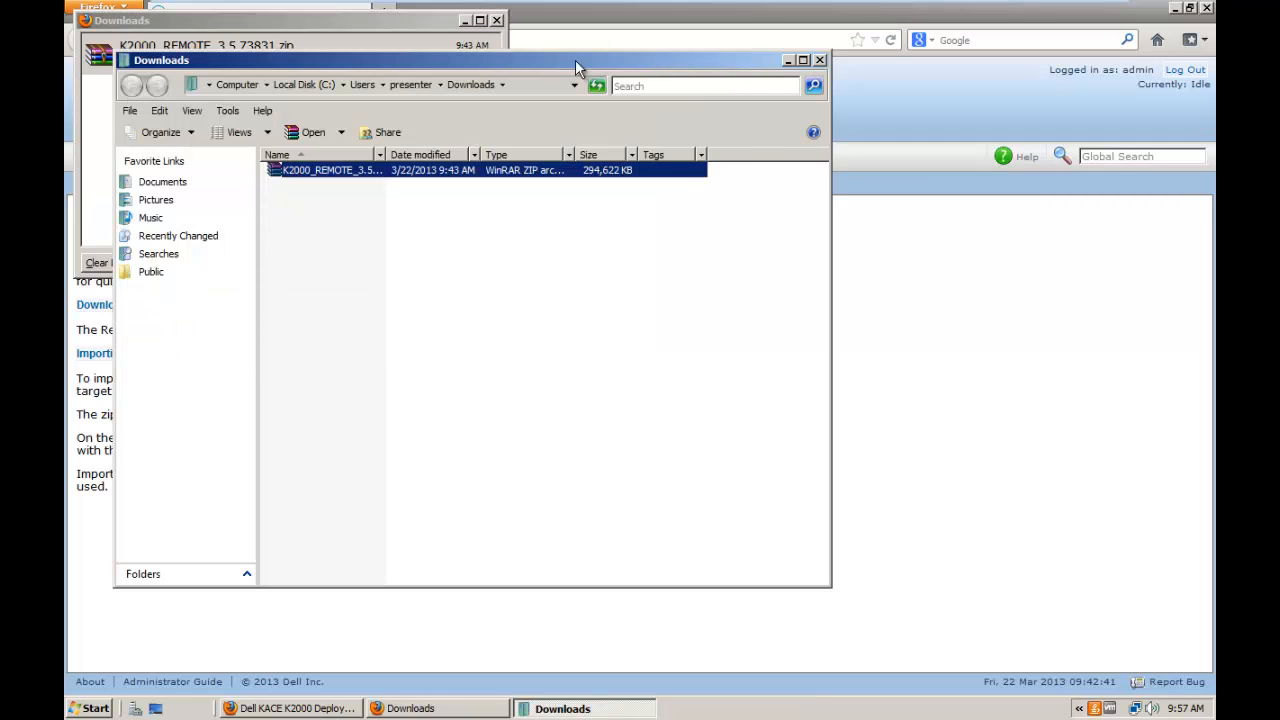
{"action": "left_click", "coordinate": [820, 60]}
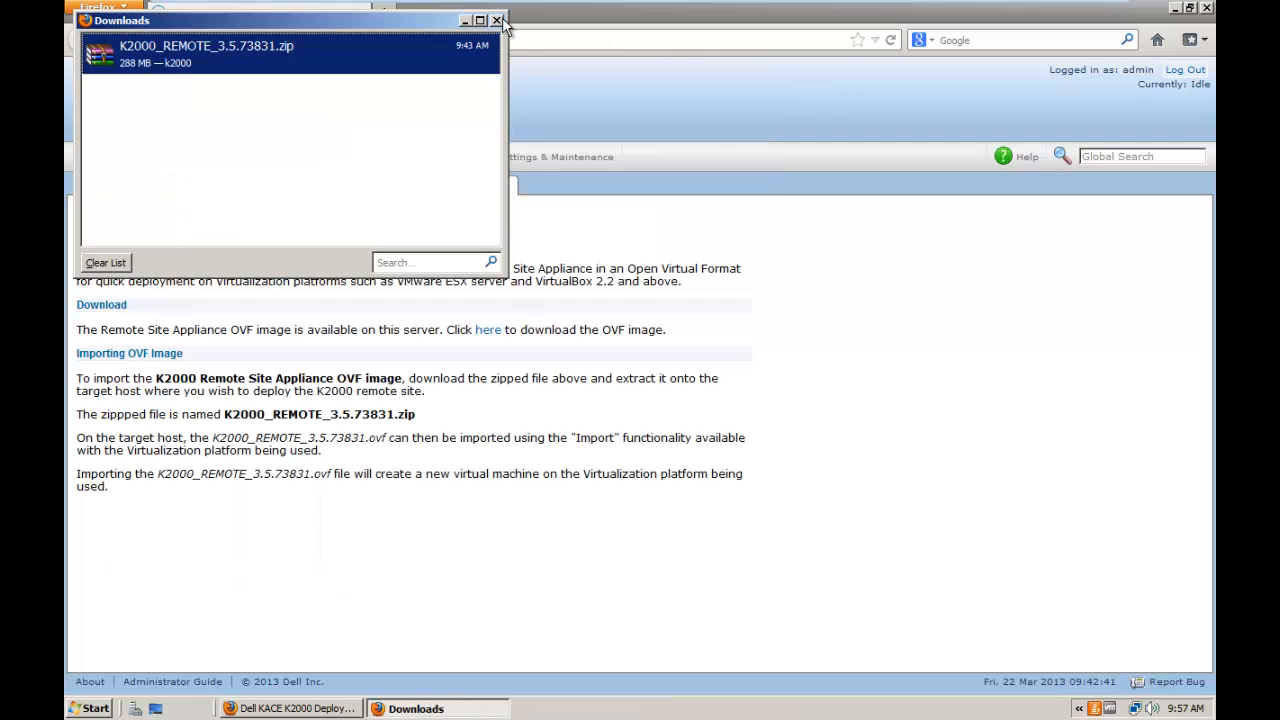
{"action": "left_click", "coordinate": [496, 20]}
Step: Browse to rsa.kace.local in a new Firefox tab
{"action": "left_click", "coordinate": [380, 13]}
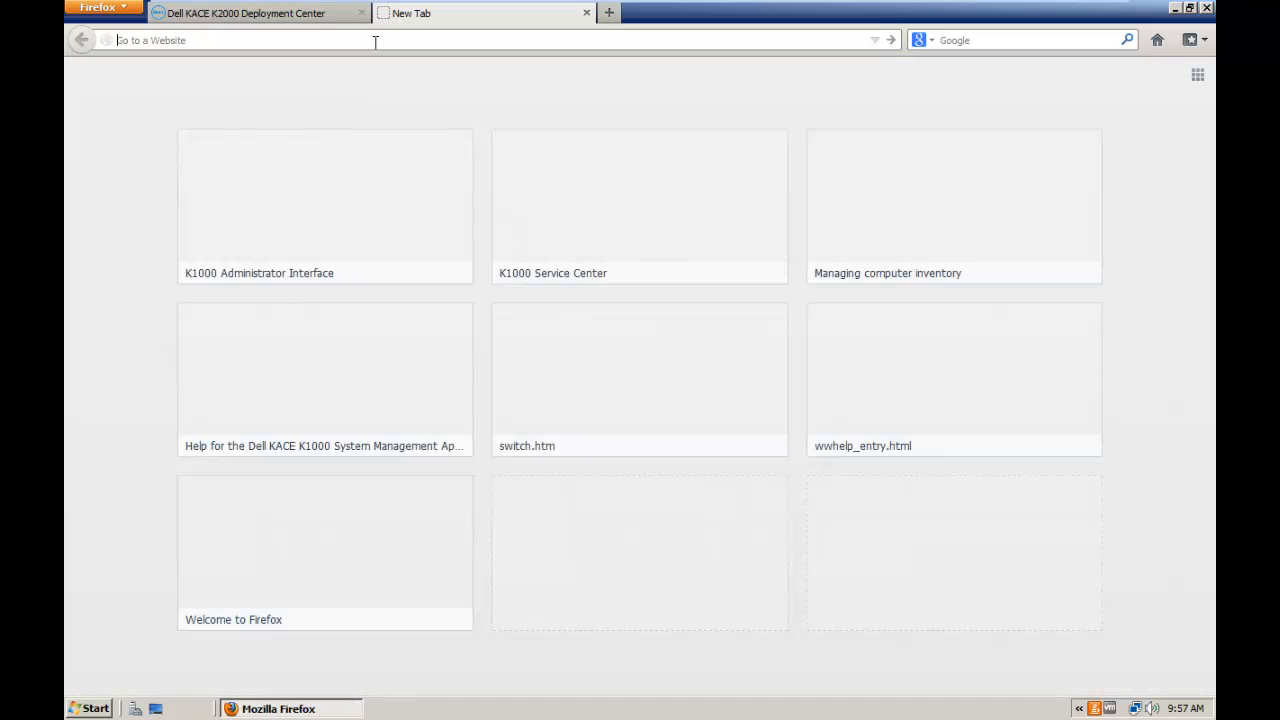
{"action": "type", "text": "rsa.k"}
{"action": "key", "text": "BackSpace"}
{"action": "type", "text": "kace.locakl"}
{"action": "key", "text": "Return"}
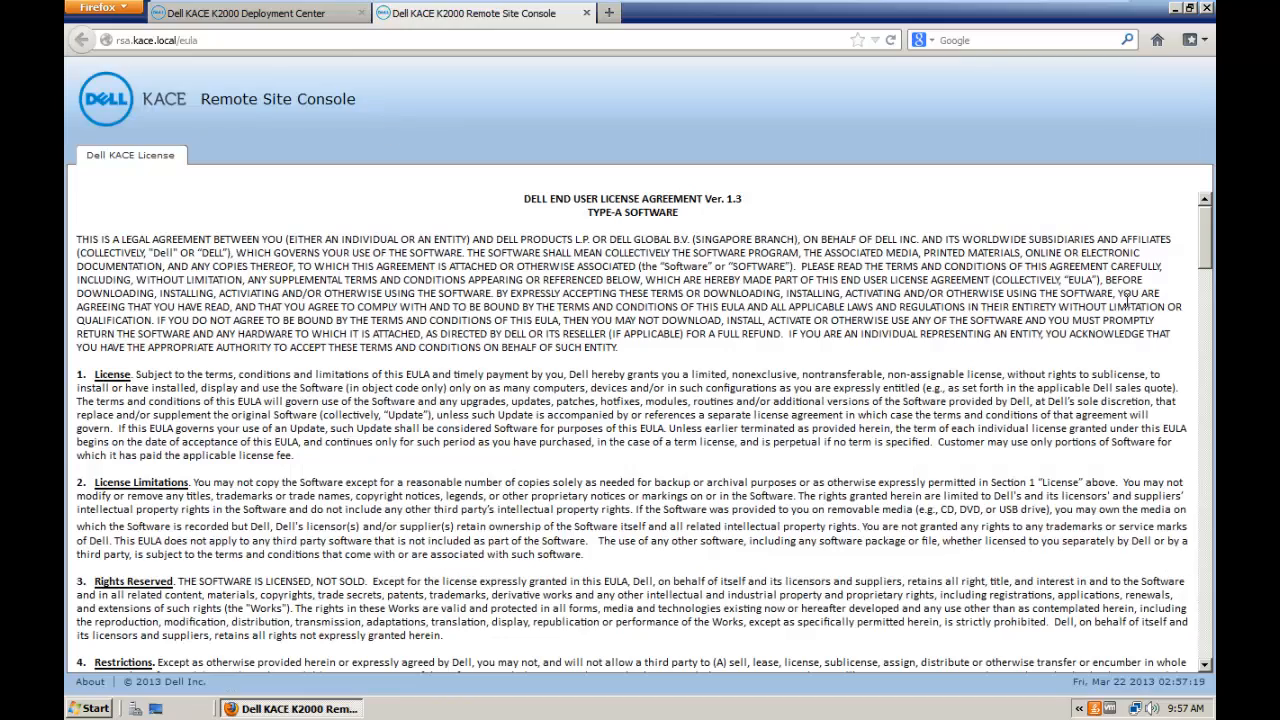
Step: Accept the licence agreement and sign in with the admin account
{"action": "left_click_drag", "start_coordinate": [1207, 246], "coordinate": [1206, 668]}
{"action": "left_click", "coordinate": [1085, 641]}
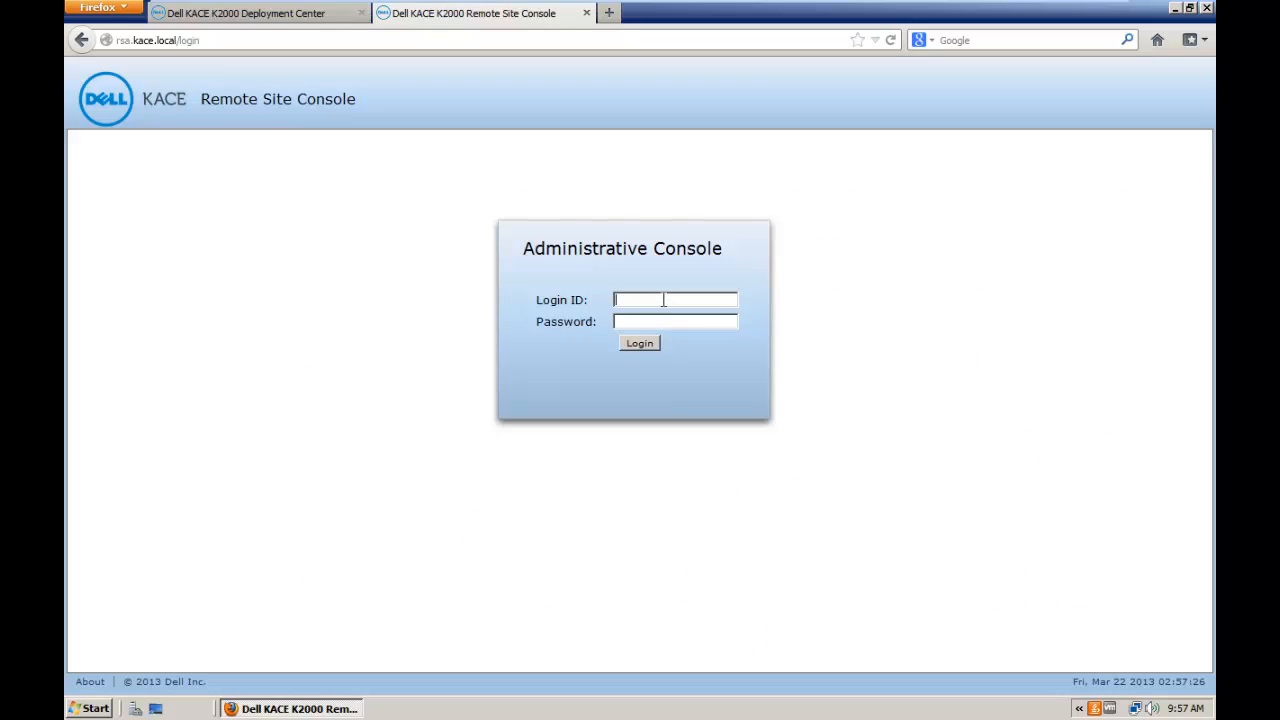
{"action": "left_click", "coordinate": [663, 300]}
{"action": "type", "text": "admin"}
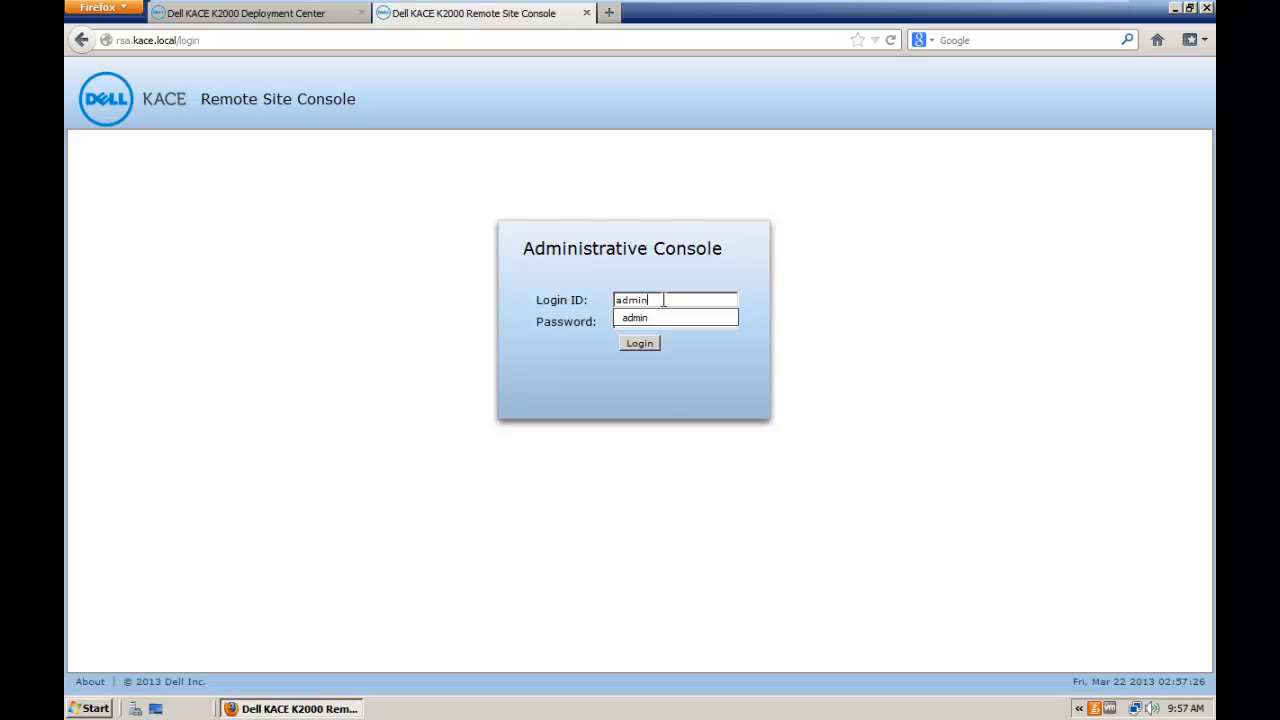
{"action": "key", "text": "Tab"}
{"action": "type", "text": "admin"}
{"action": "key", "text": "Return"}
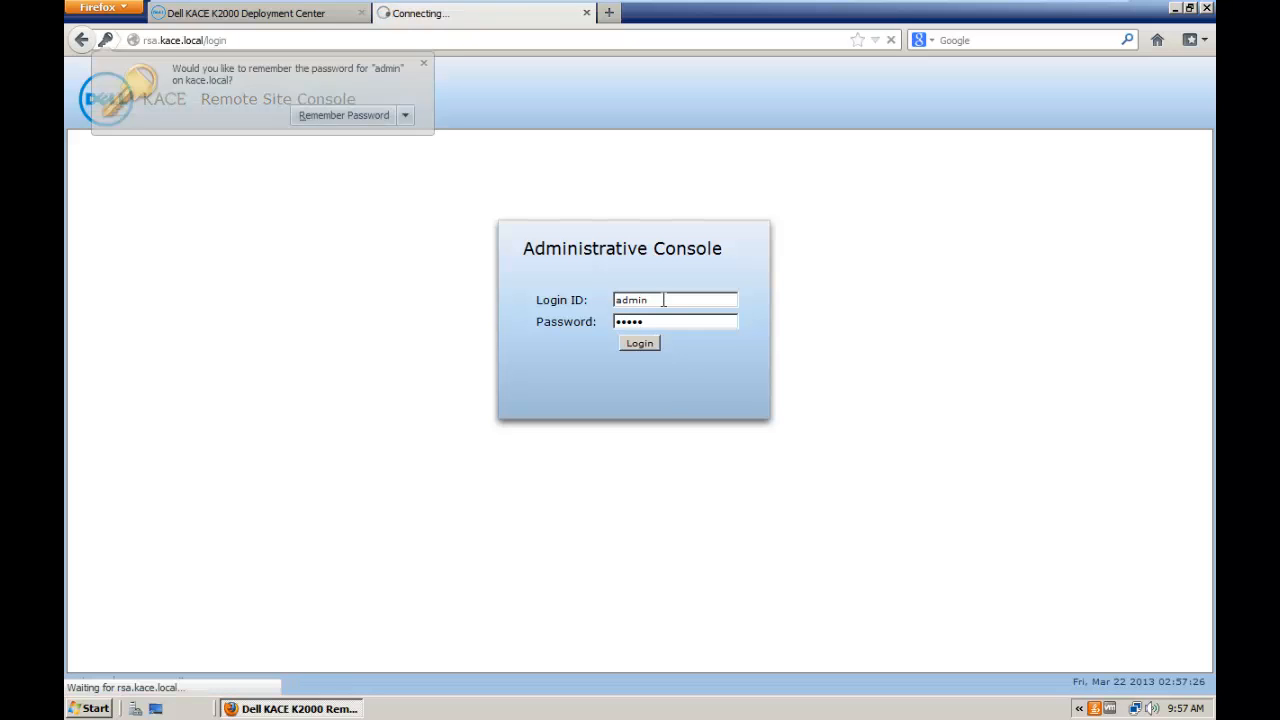
Step: Decline saving the password and open the Settings & Maintenance control panel
{"action": "left_click", "coordinate": [405, 120]}
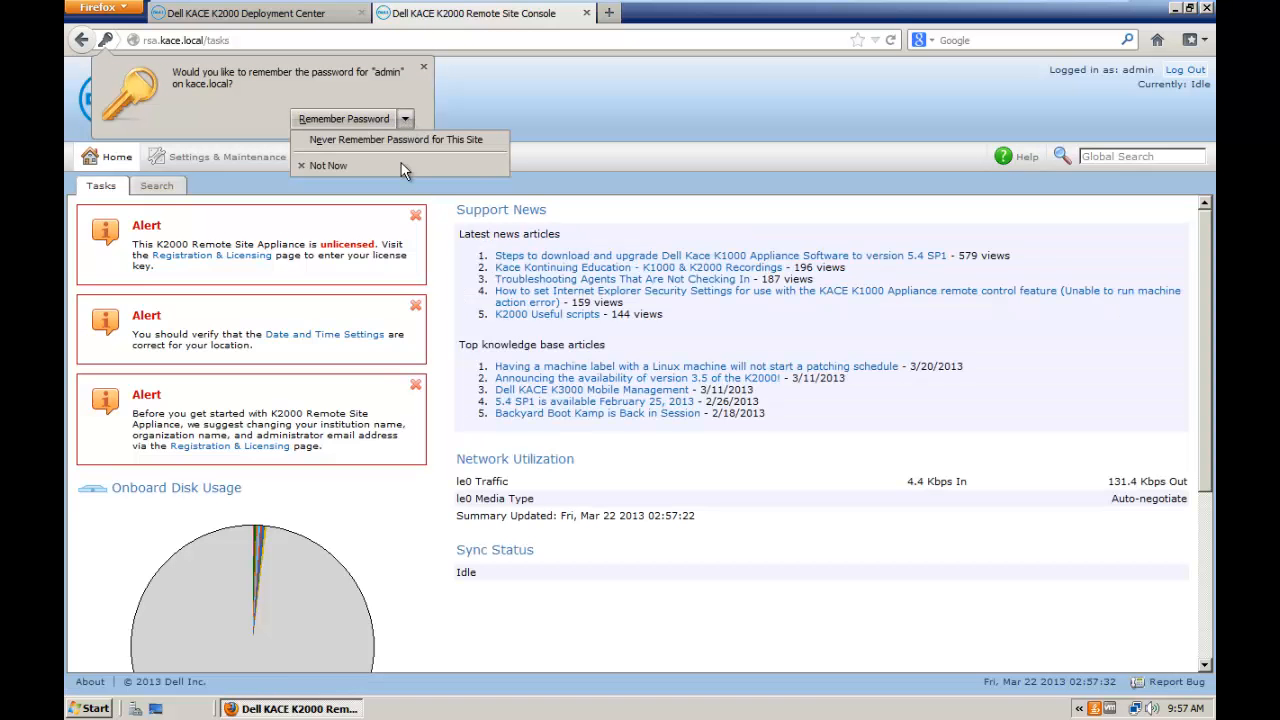
{"action": "left_click", "coordinate": [402, 140]}
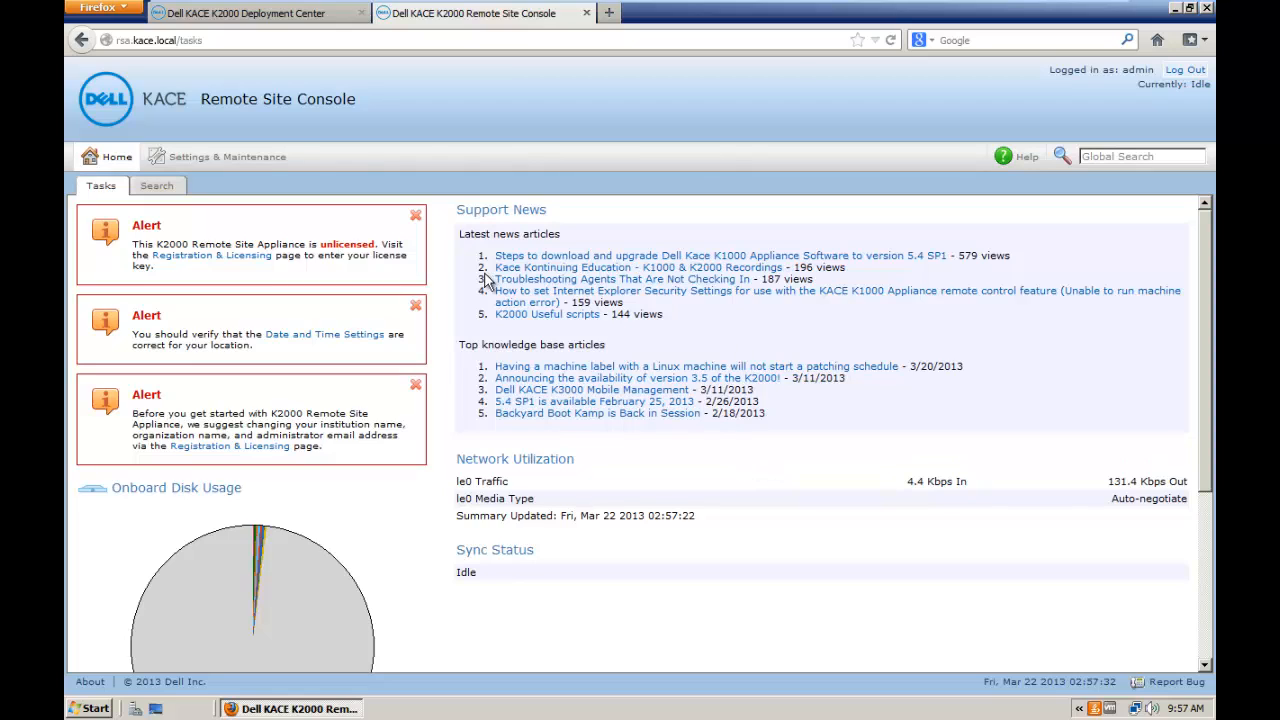
{"action": "left_click", "coordinate": [250, 160]}
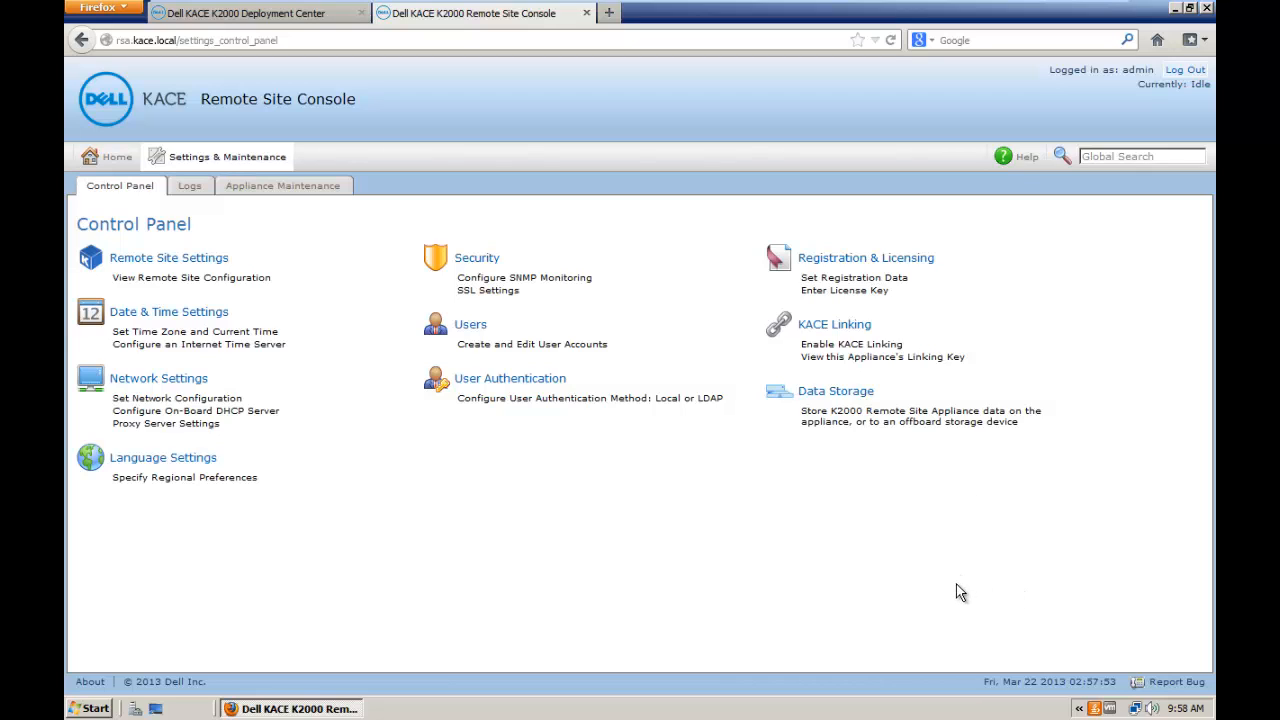
Step: Enable KACE Linking on the remote site and save the setting
{"action": "left_click", "coordinate": [845, 333]}
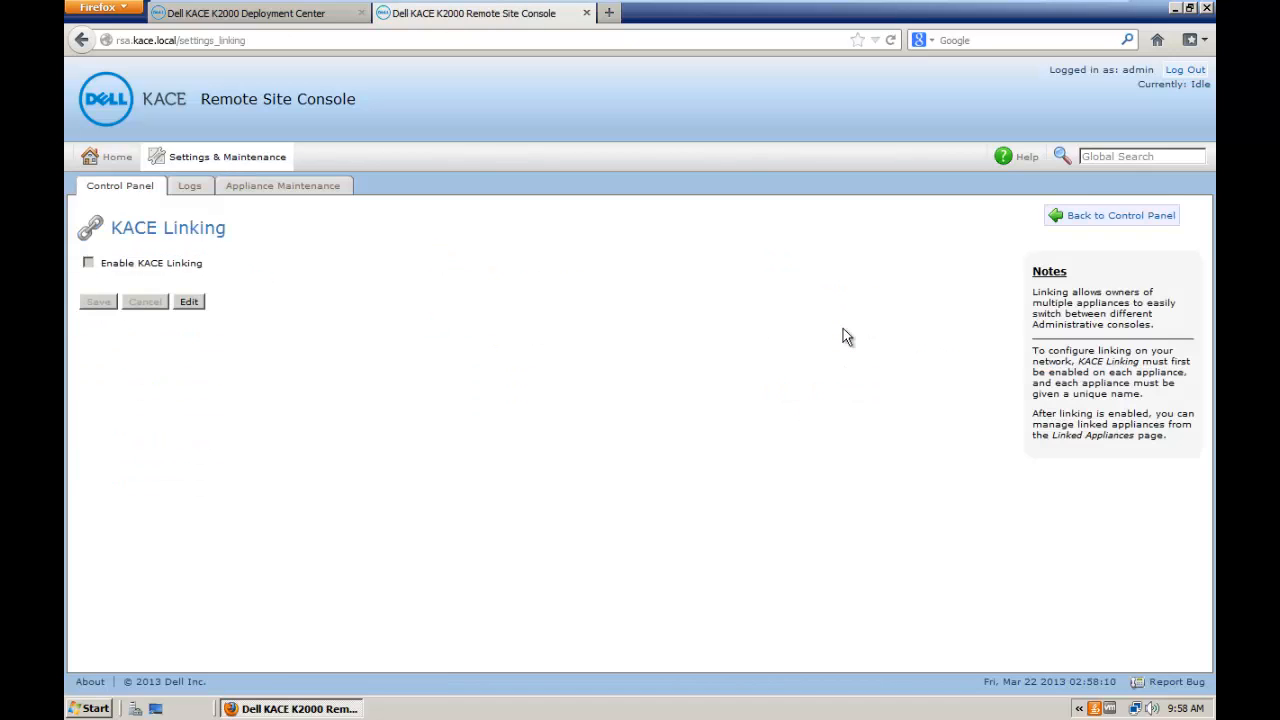
{"action": "left_click", "coordinate": [190, 302]}
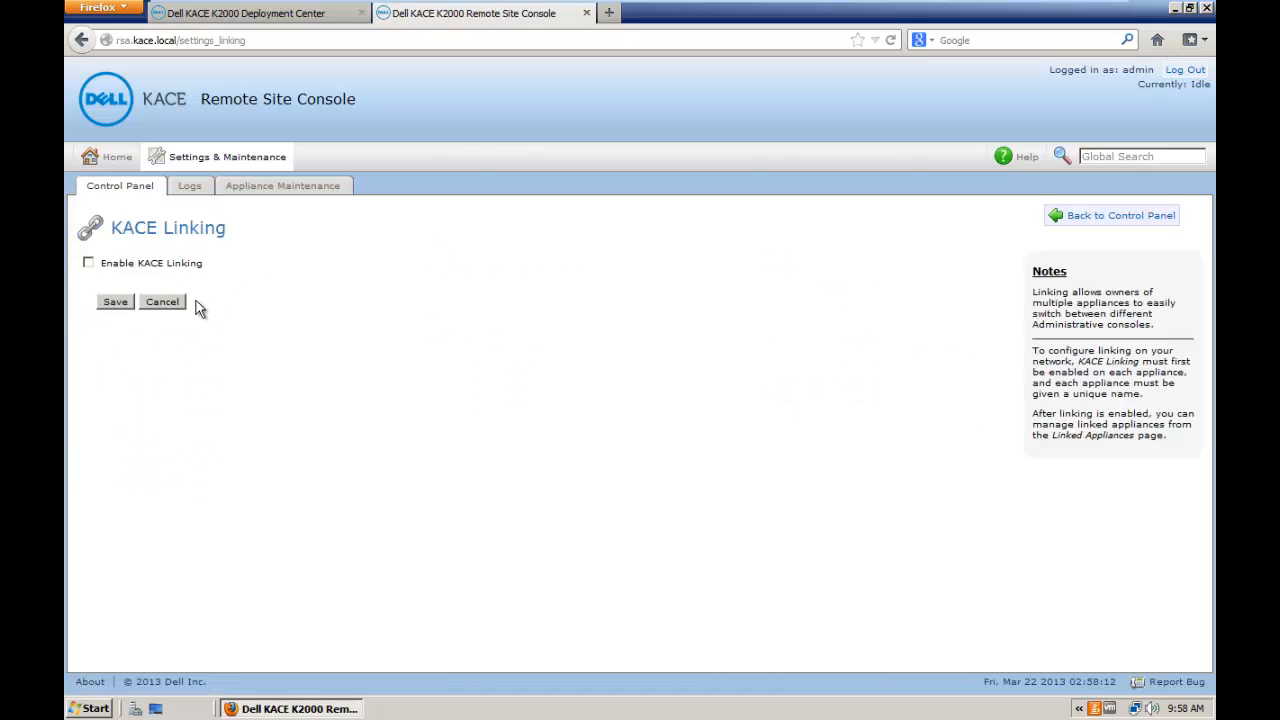
{"action": "left_click", "coordinate": [88, 262]}
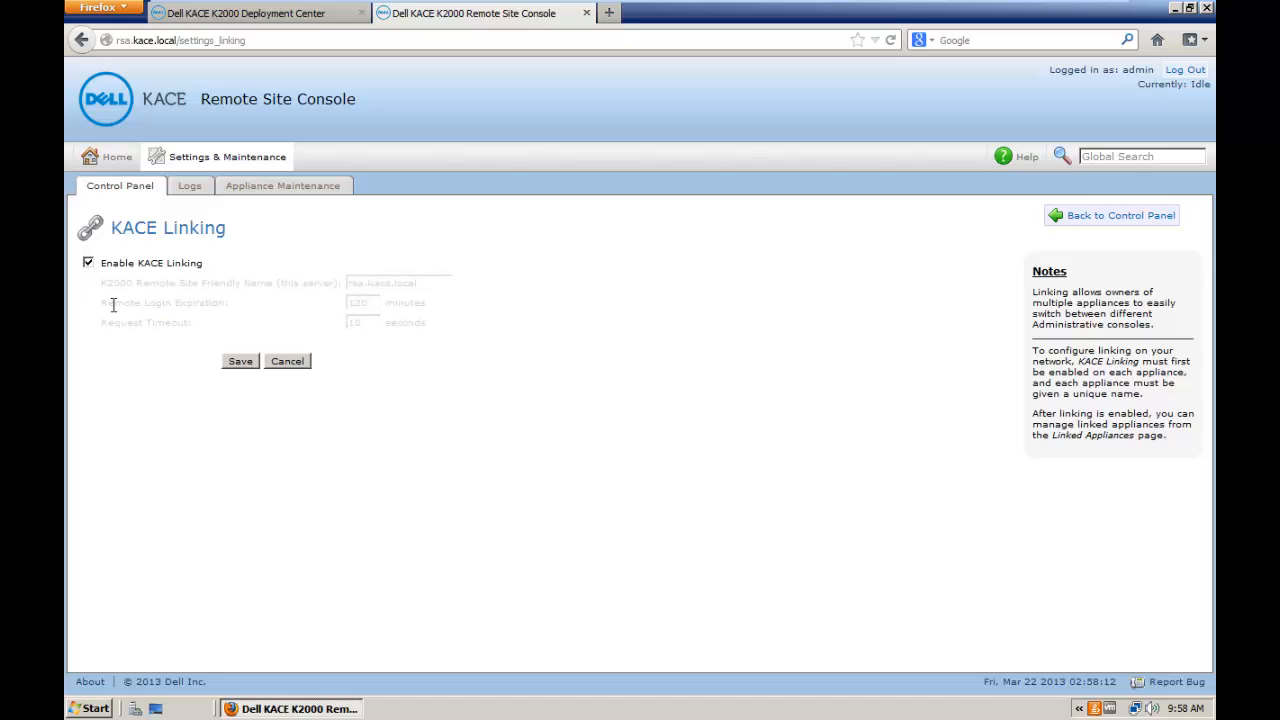
{"action": "left_click", "coordinate": [240, 361]}
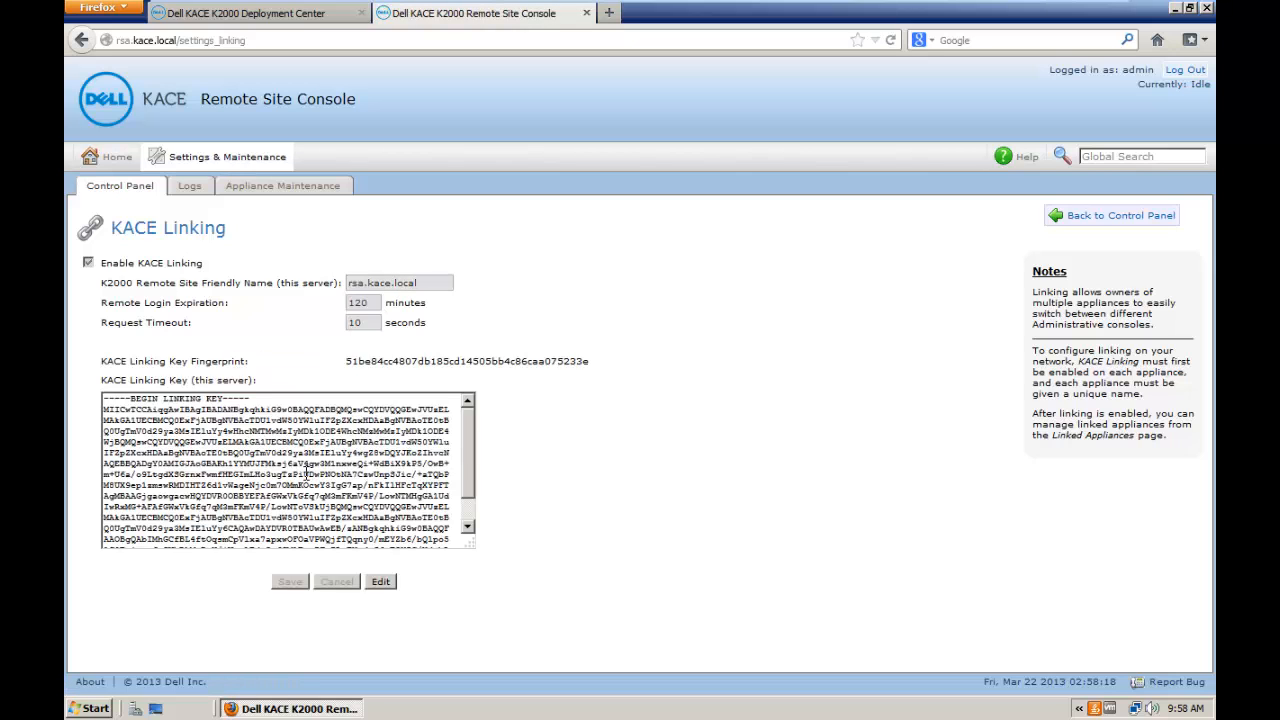
Step: Copy the whole linking key and return to the K2000 Deployment Center tab
{"action": "left_click", "coordinate": [307, 474]}
{"action": "key", "text": "ctrl+a"}
{"action": "scroll", "coordinate": [466, 478], "scroll_direction": "down", "scroll_amount": 1}
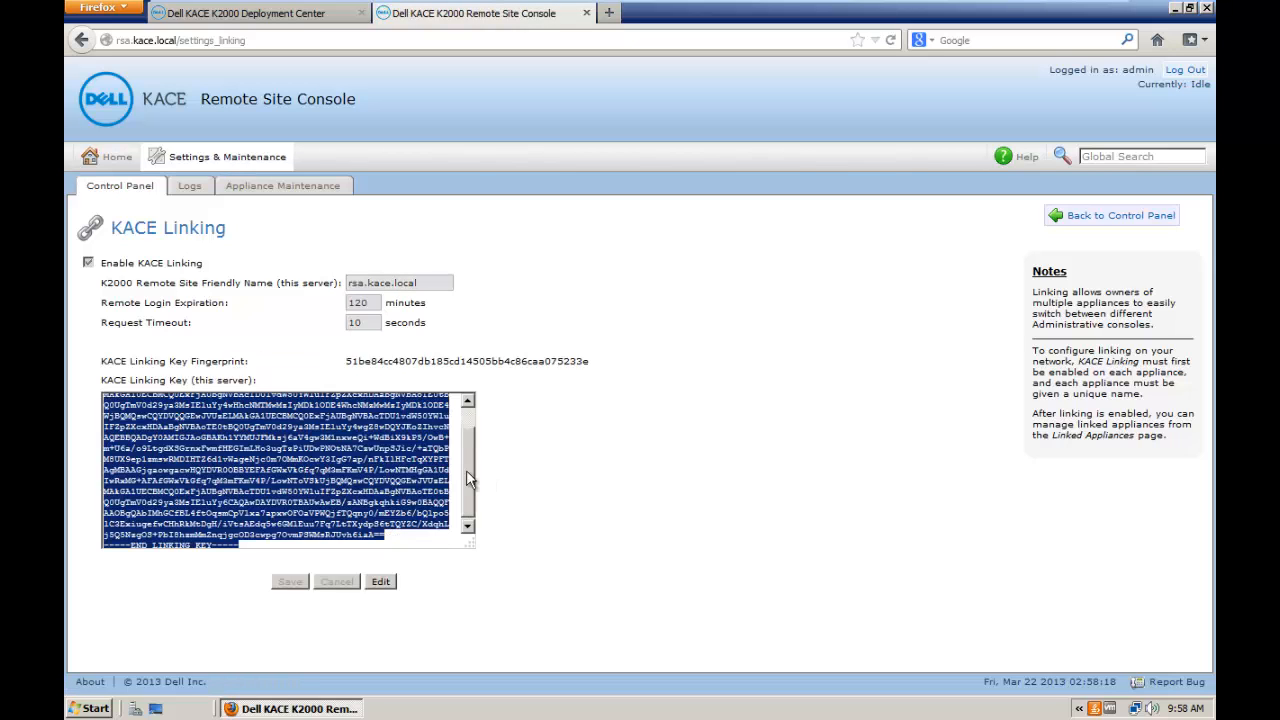
{"action": "scroll", "coordinate": [467, 470], "scroll_direction": "up", "scroll_amount": 1}
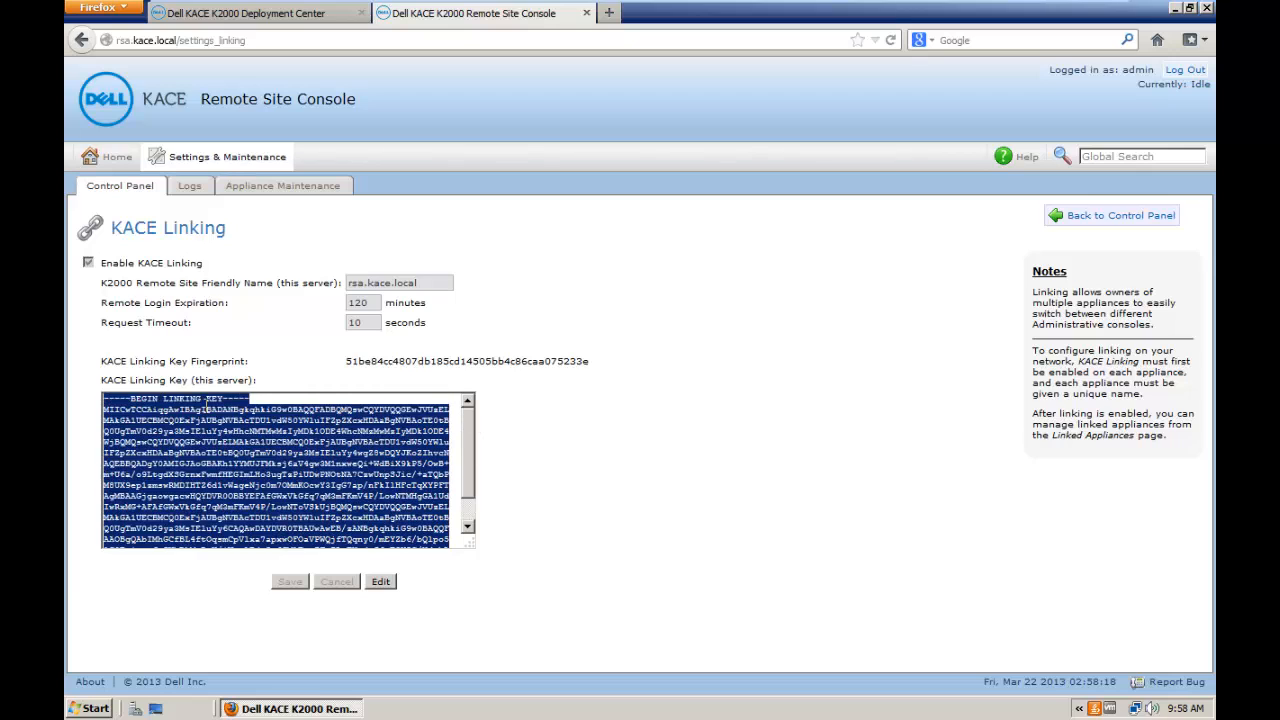
{"action": "right_click", "coordinate": [195, 423]}
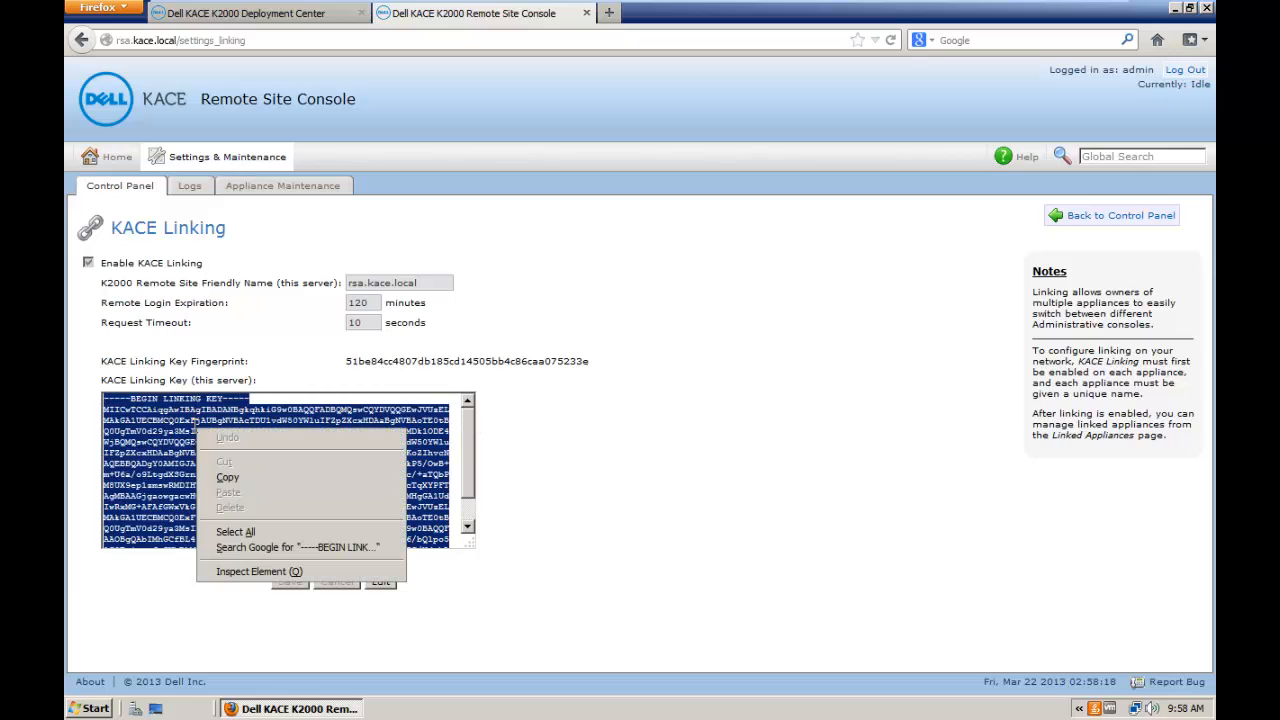
{"action": "left_click", "coordinate": [228, 478]}
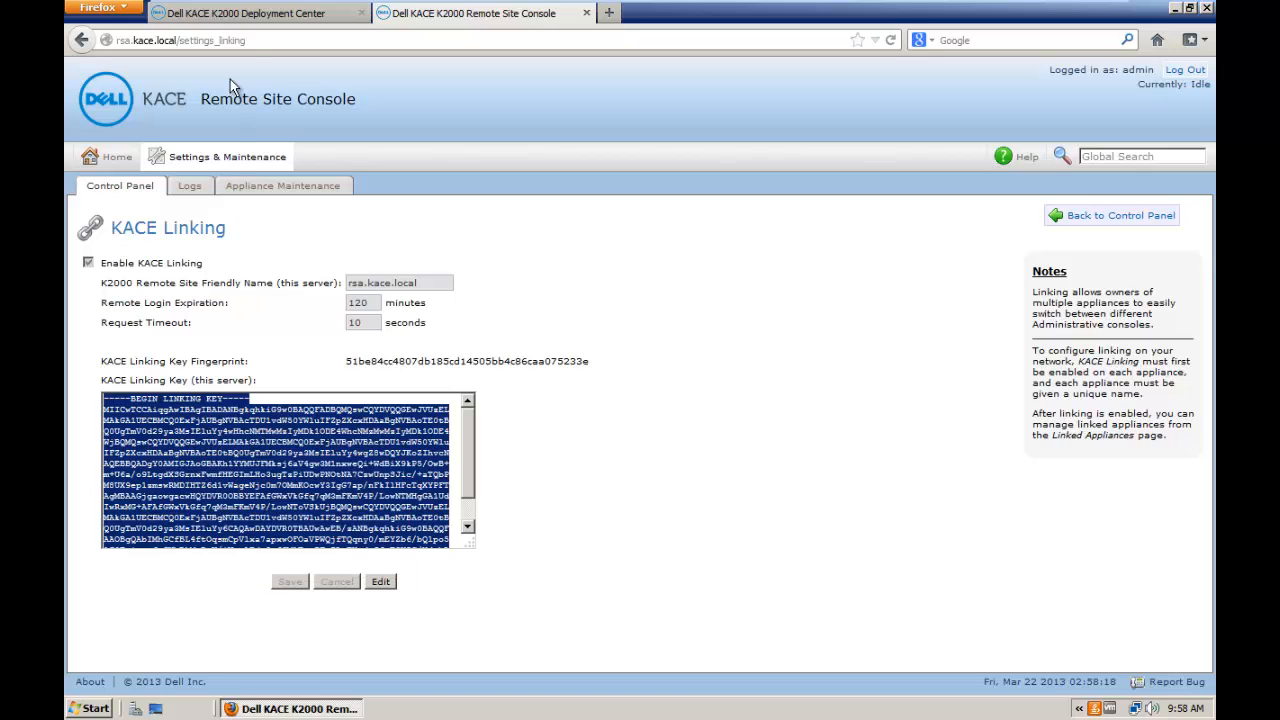
{"action": "left_click", "coordinate": [165, 13]}
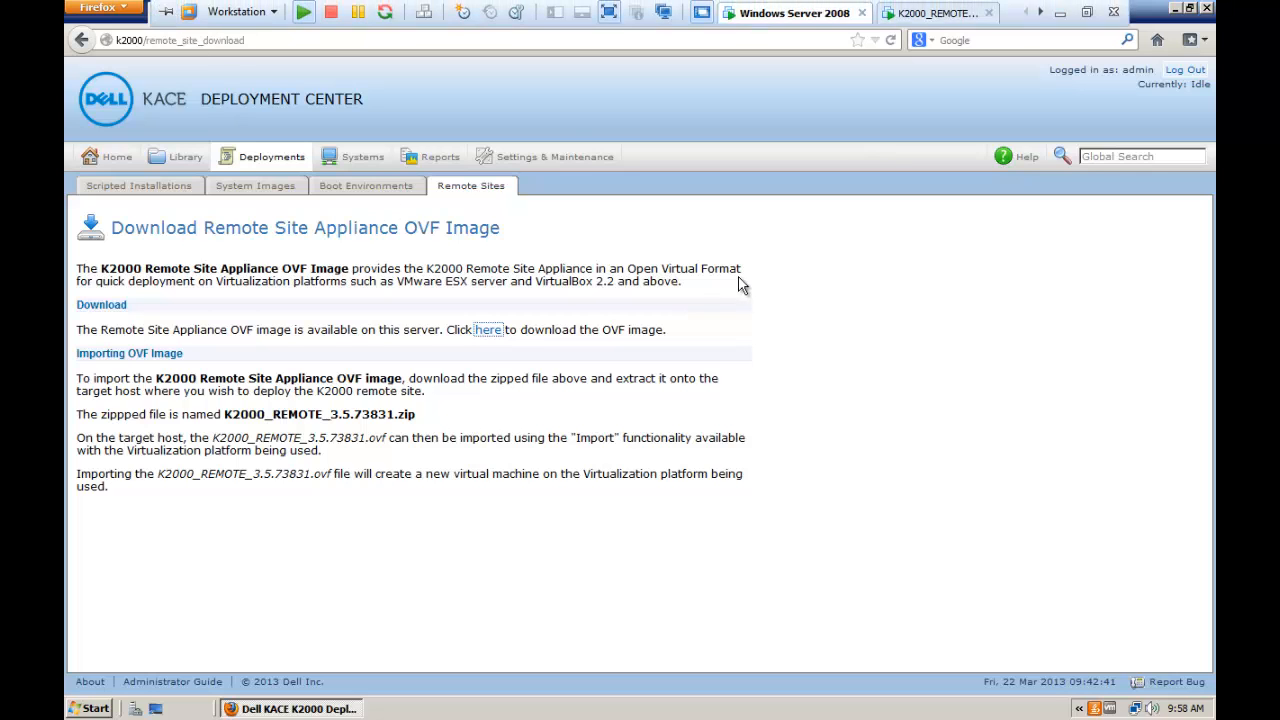
Step: Enable KACE Linking for the k2000 appliance, save it, and return to the Control Panel
{"action": "left_click", "coordinate": [582, 158]}
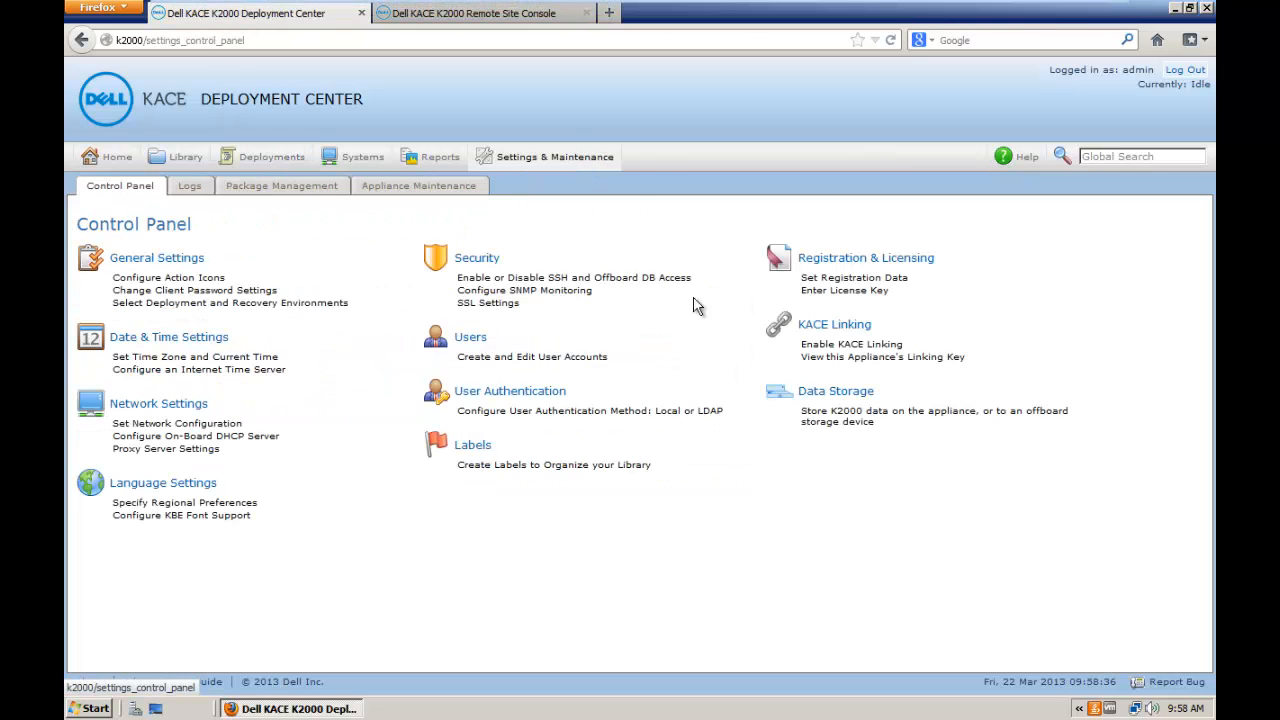
{"action": "left_click", "coordinate": [836, 330]}
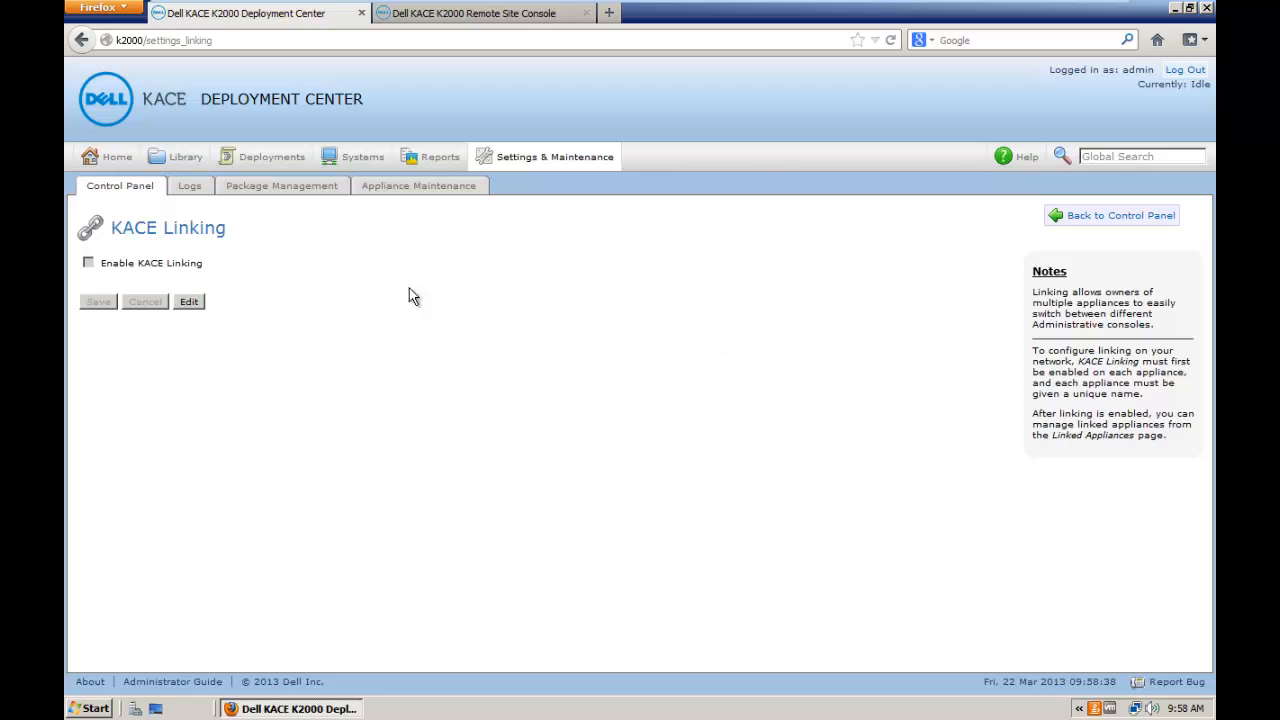
{"action": "left_click", "coordinate": [188, 301]}
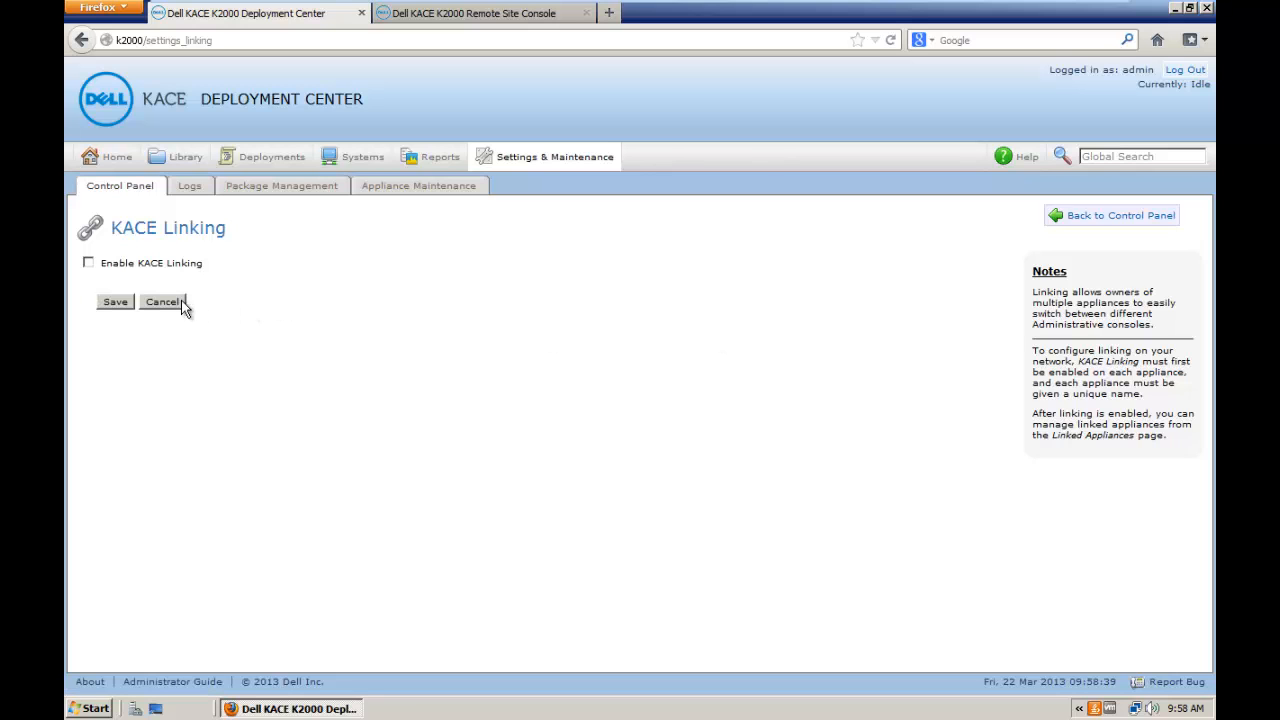
{"action": "left_click", "coordinate": [87, 264]}
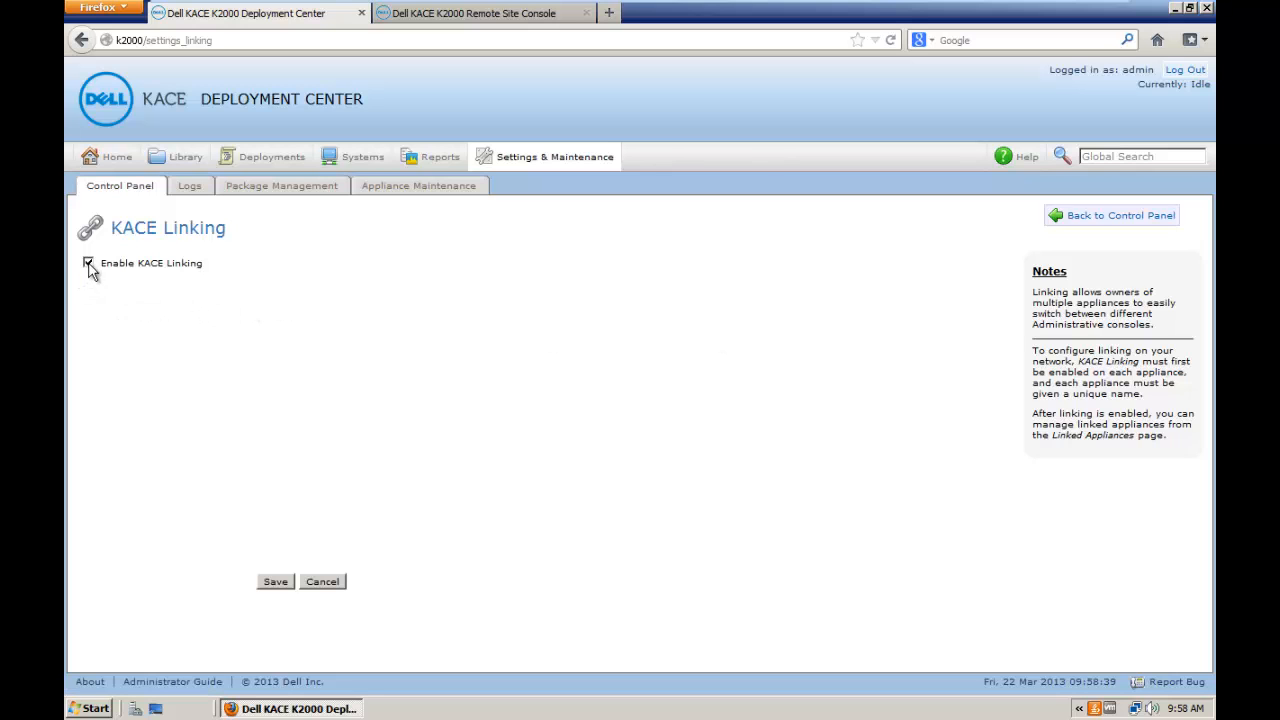
{"action": "left_click", "coordinate": [280, 575]}
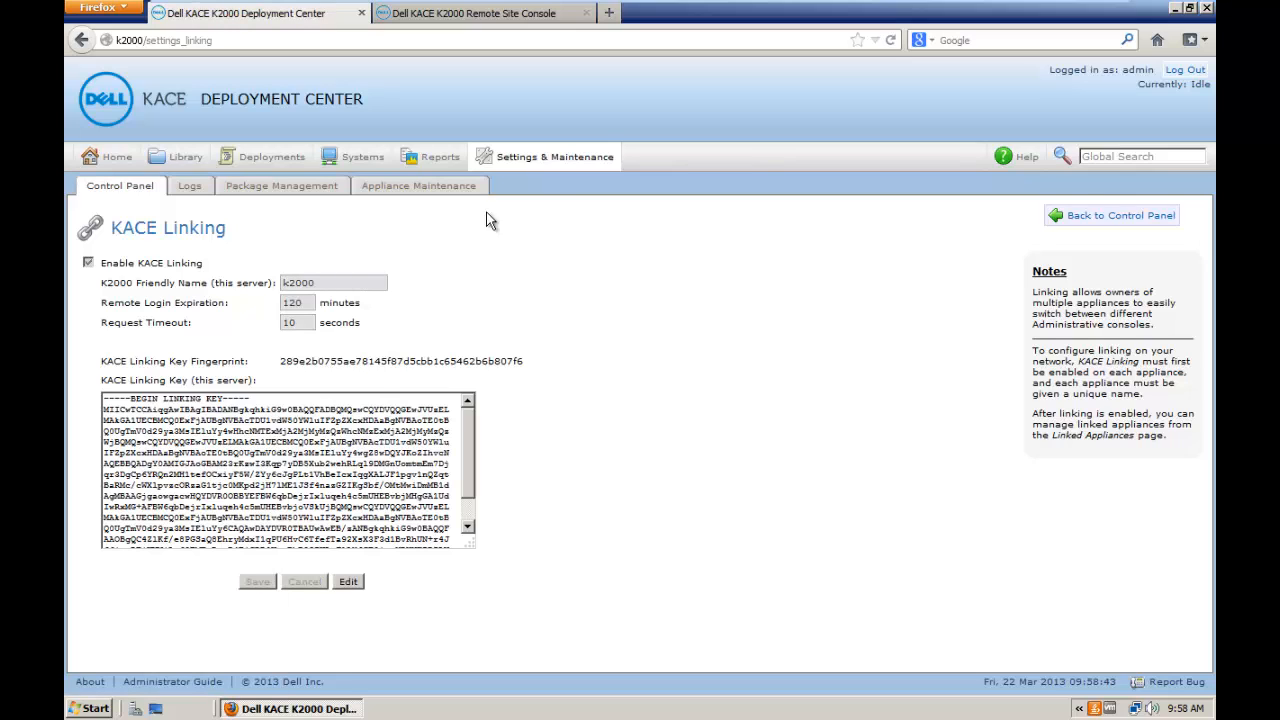
{"action": "left_click", "coordinate": [564, 167]}
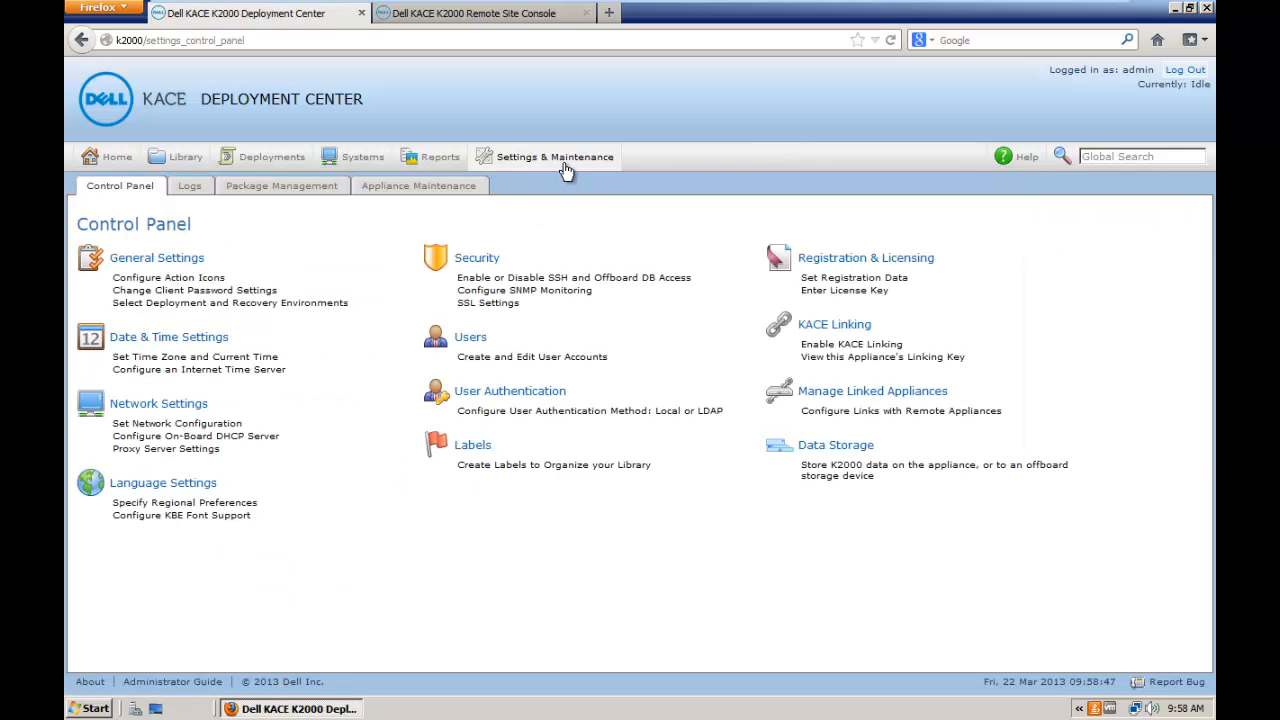
Step: Add rsa.kace.local as a new linked appliance with its pasted linking key
{"action": "left_click", "coordinate": [830, 400]}
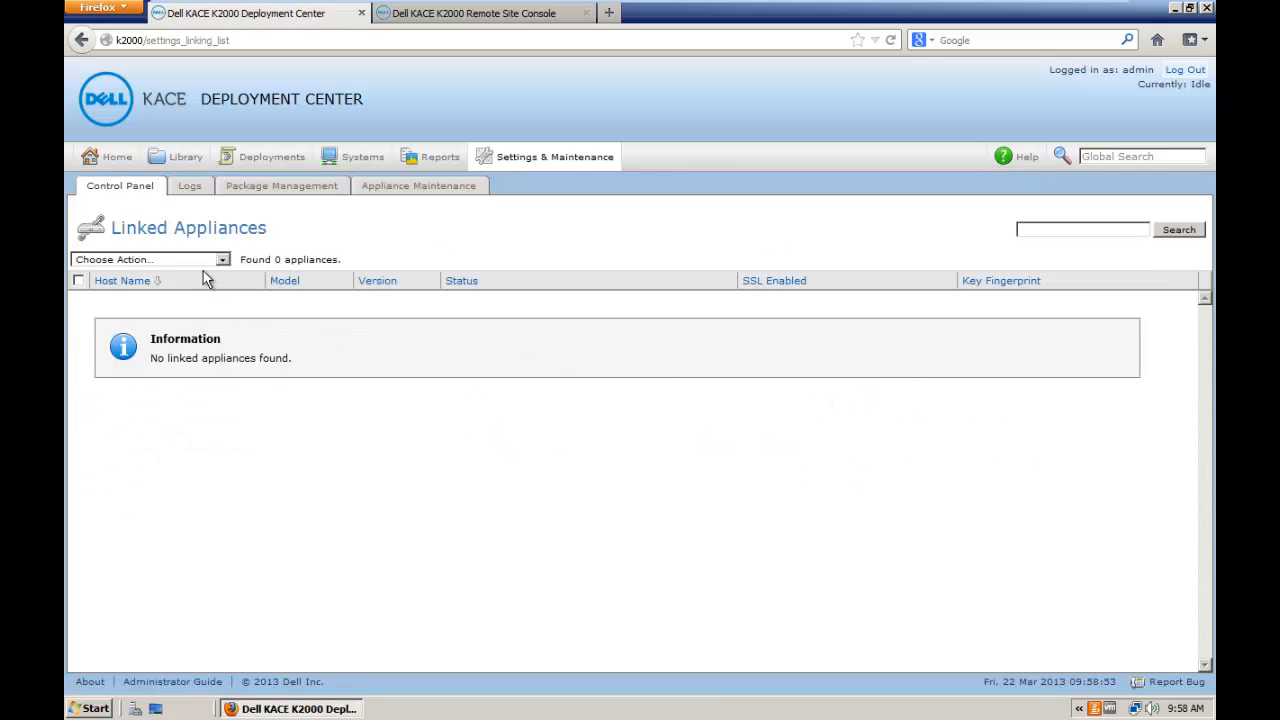
{"action": "left_click", "coordinate": [208, 261]}
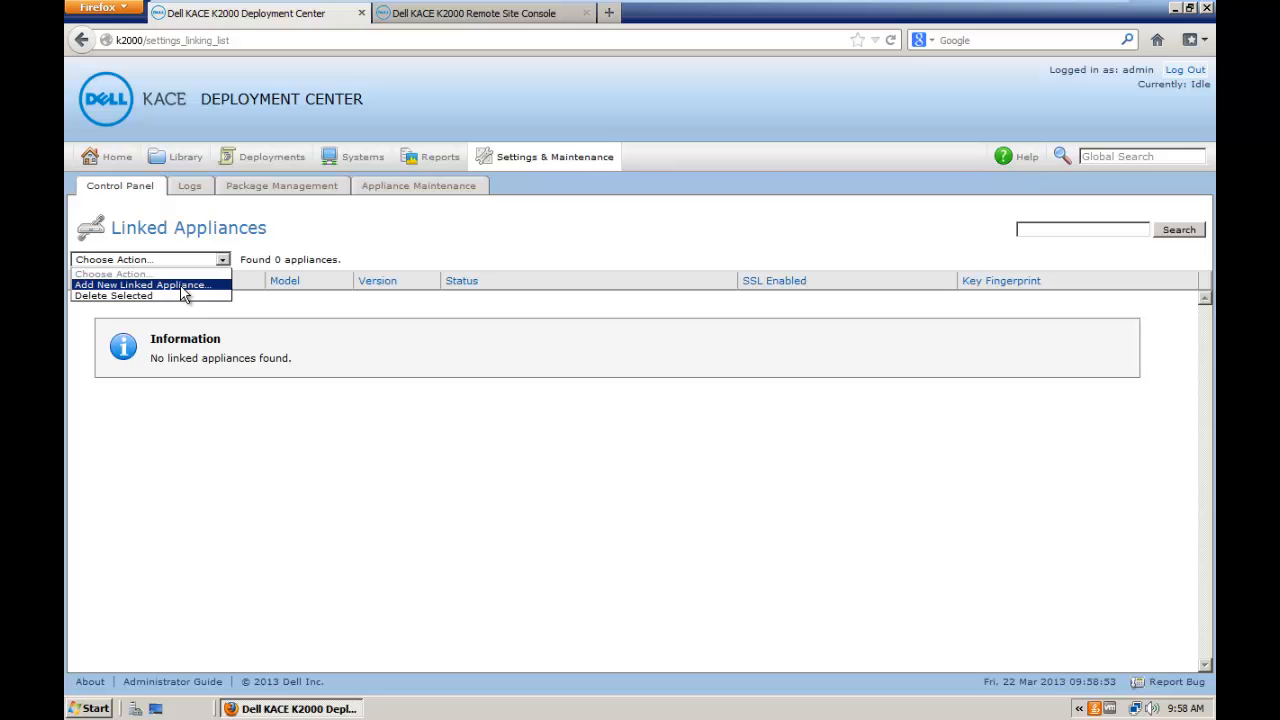
{"action": "left_click", "coordinate": [183, 288]}
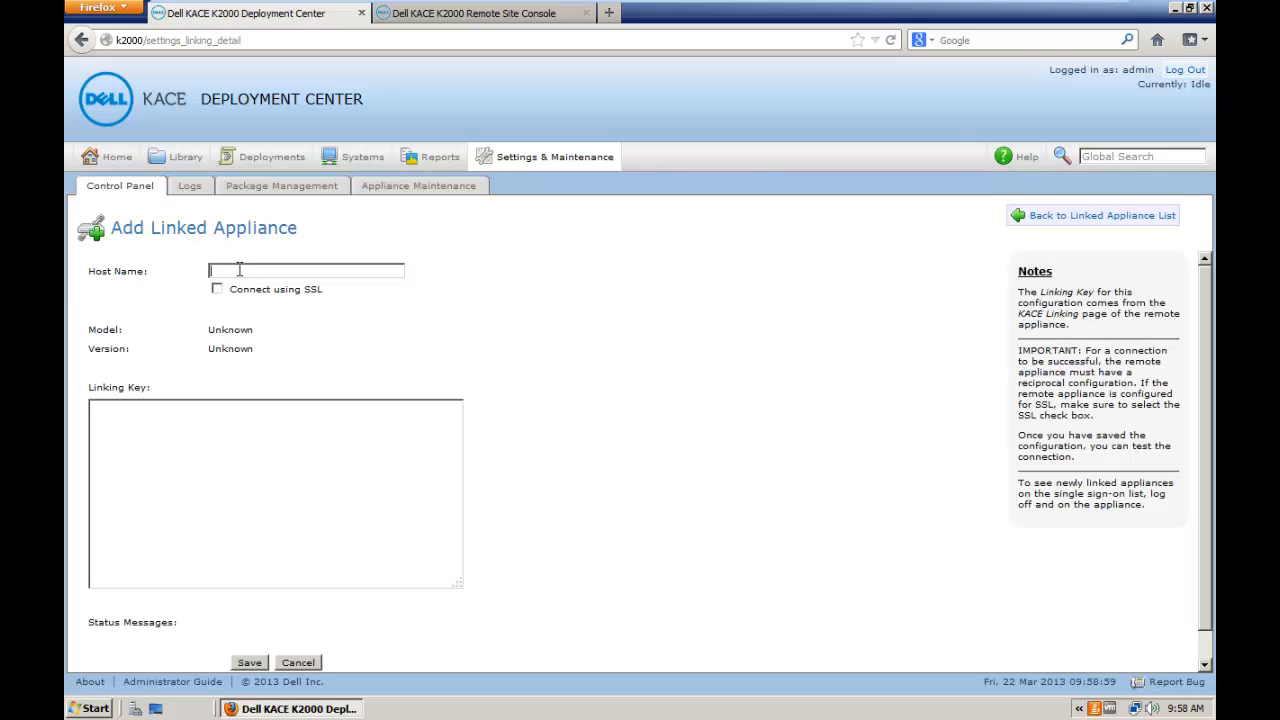
{"action": "type", "text": "rsa.kace.local"}
{"action": "left_click", "coordinate": [196, 431]}
{"action": "key", "text": "ctrl+v"}
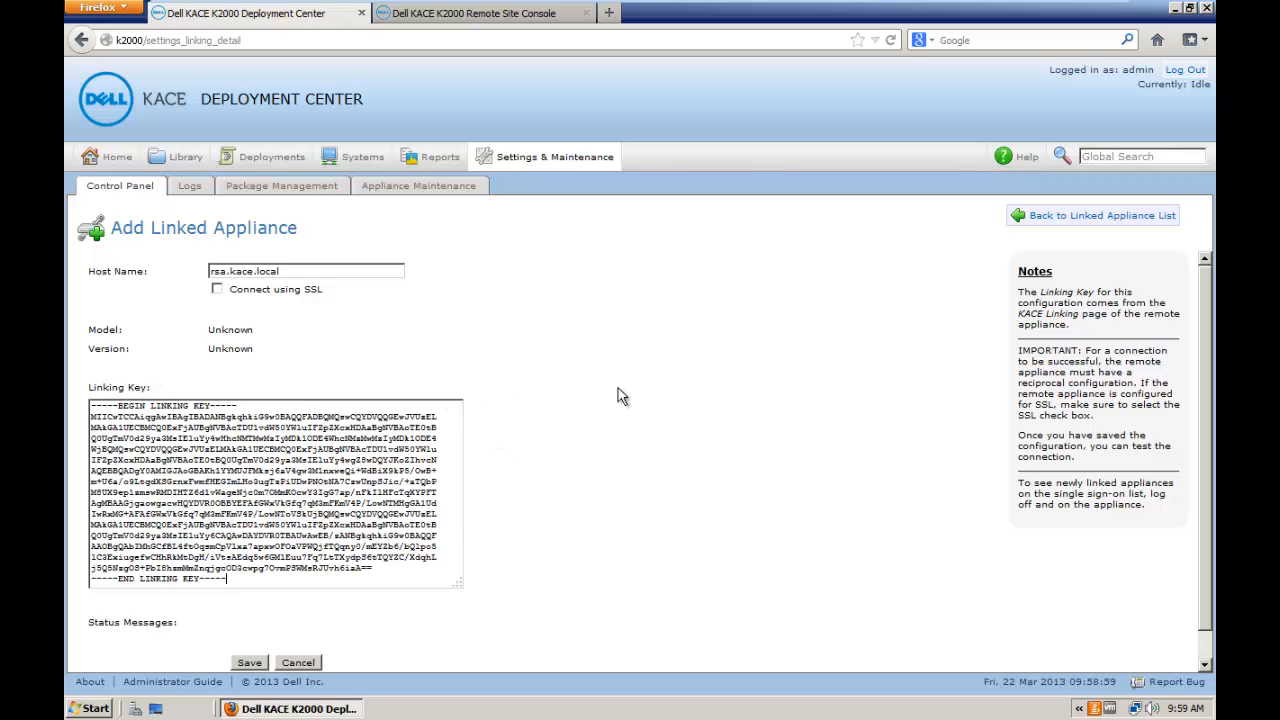
{"action": "left_click", "coordinate": [248, 663]}
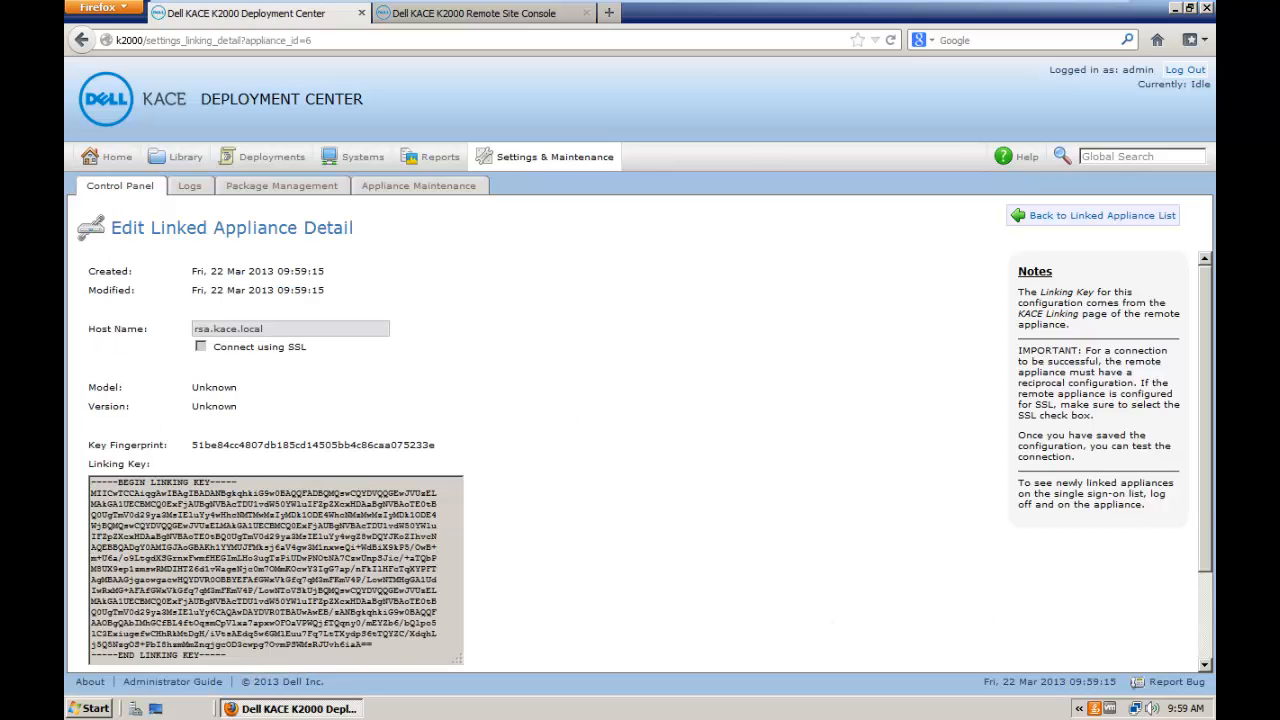
{"action": "scroll", "coordinate": [640, 450], "scroll_direction": "down", "scroll_amount": 2}
{"action": "scroll", "coordinate": [1213, 413], "scroll_direction": "up", "scroll_amount": 2}
Step: Select the K2000's own KACE Linking key, then switch to the Remote Site Console
{"action": "left_click", "coordinate": [560, 168]}
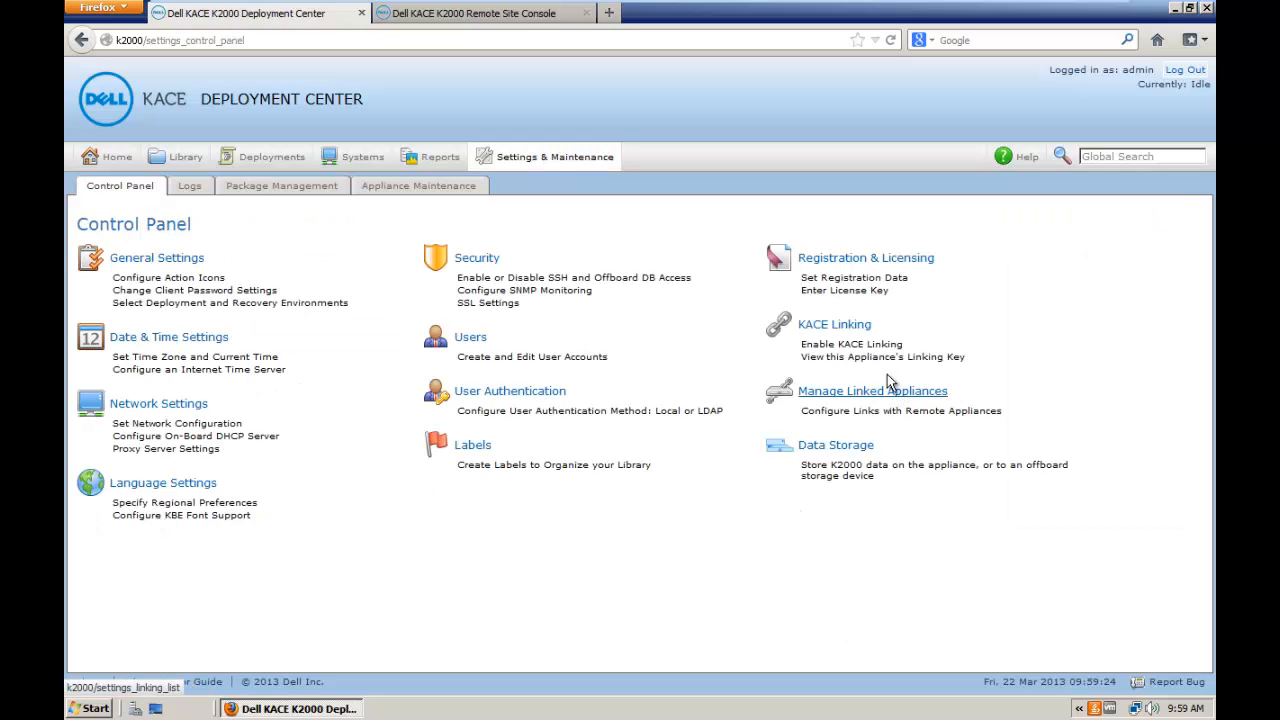
{"action": "left_click", "coordinate": [856, 328]}
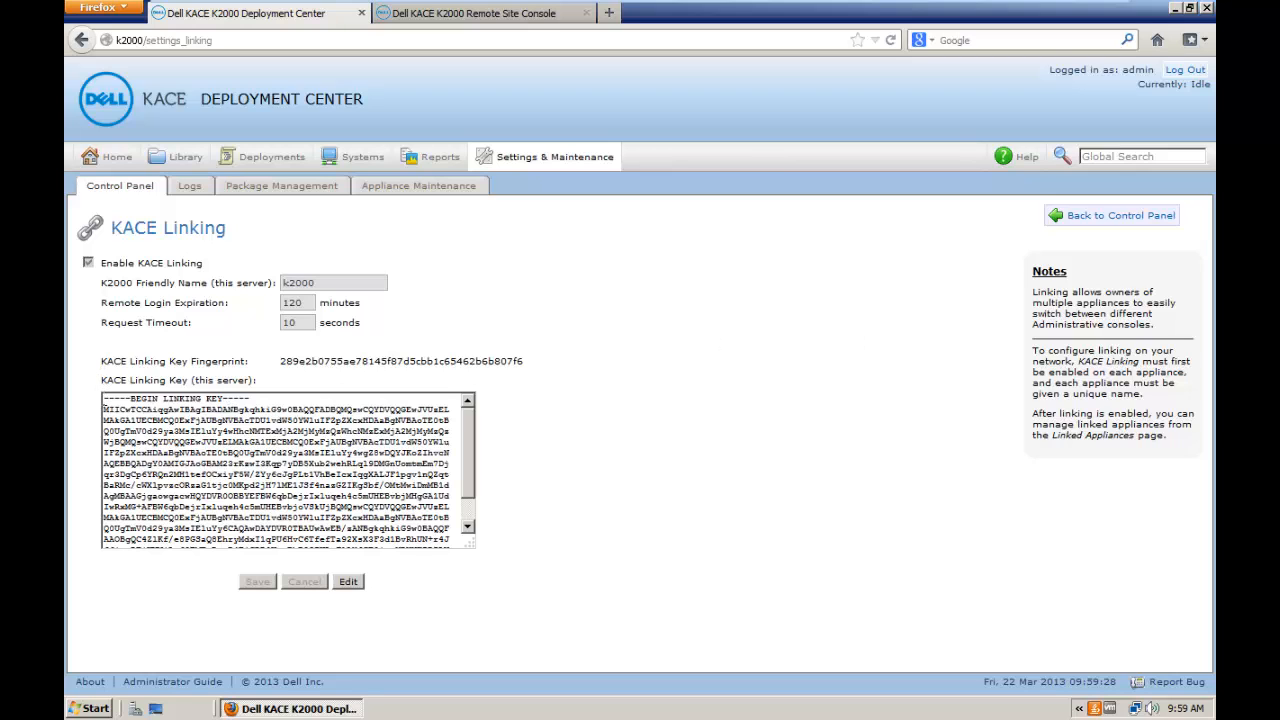
{"action": "left_click_drag", "start_coordinate": [104, 408], "coordinate": [280, 609]}
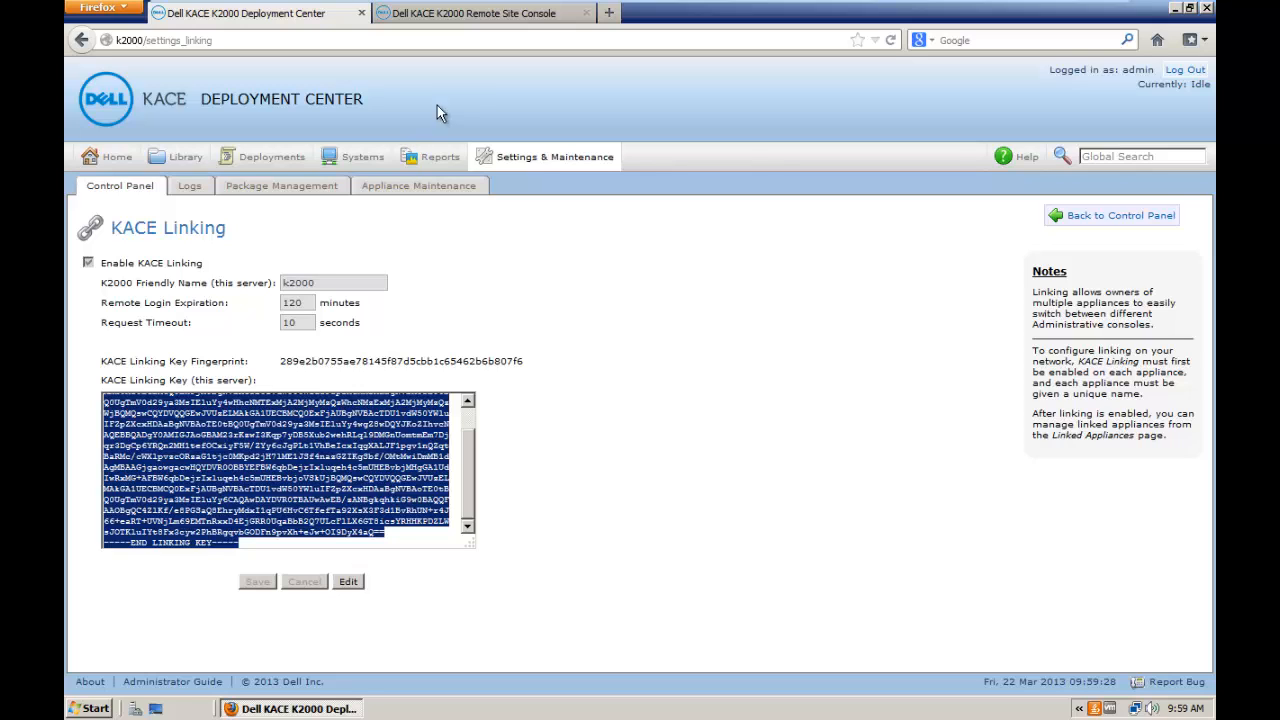
{"action": "left_click", "coordinate": [462, 20]}
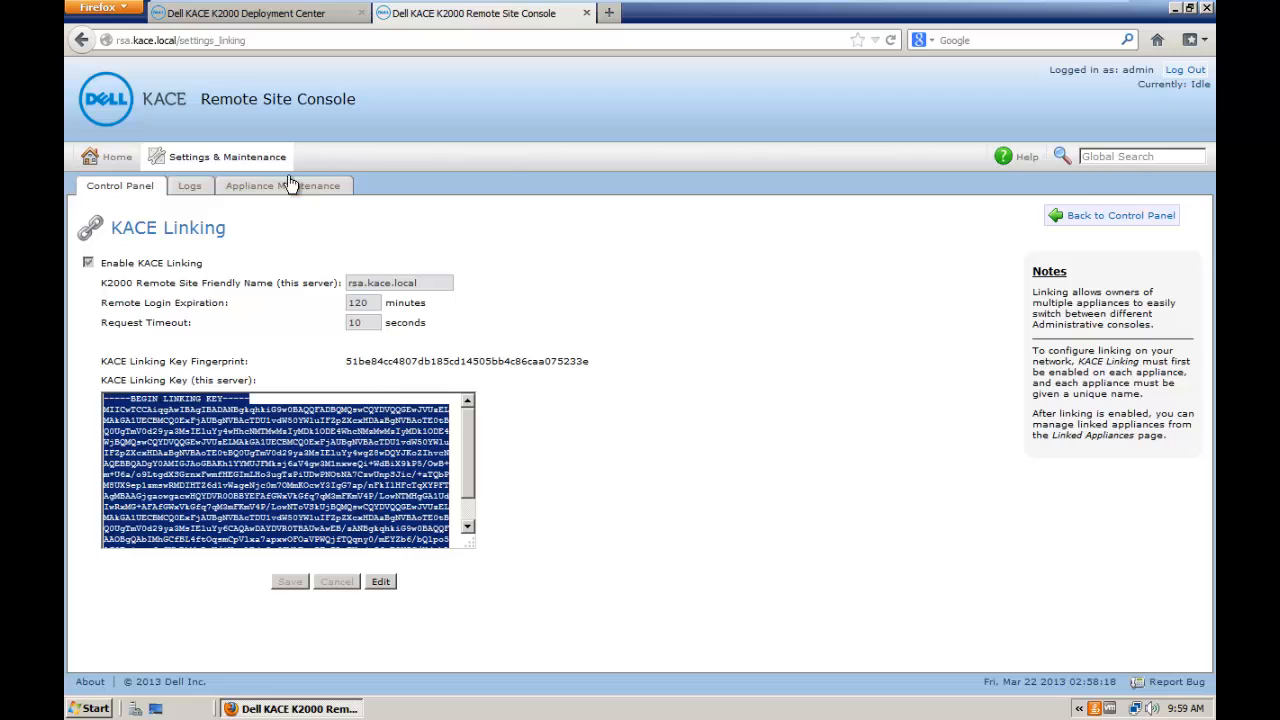
Step: On the remote site, add linked appliance k2000.kace.local with the pasted K2000 linking key
{"action": "left_click", "coordinate": [255, 166]}
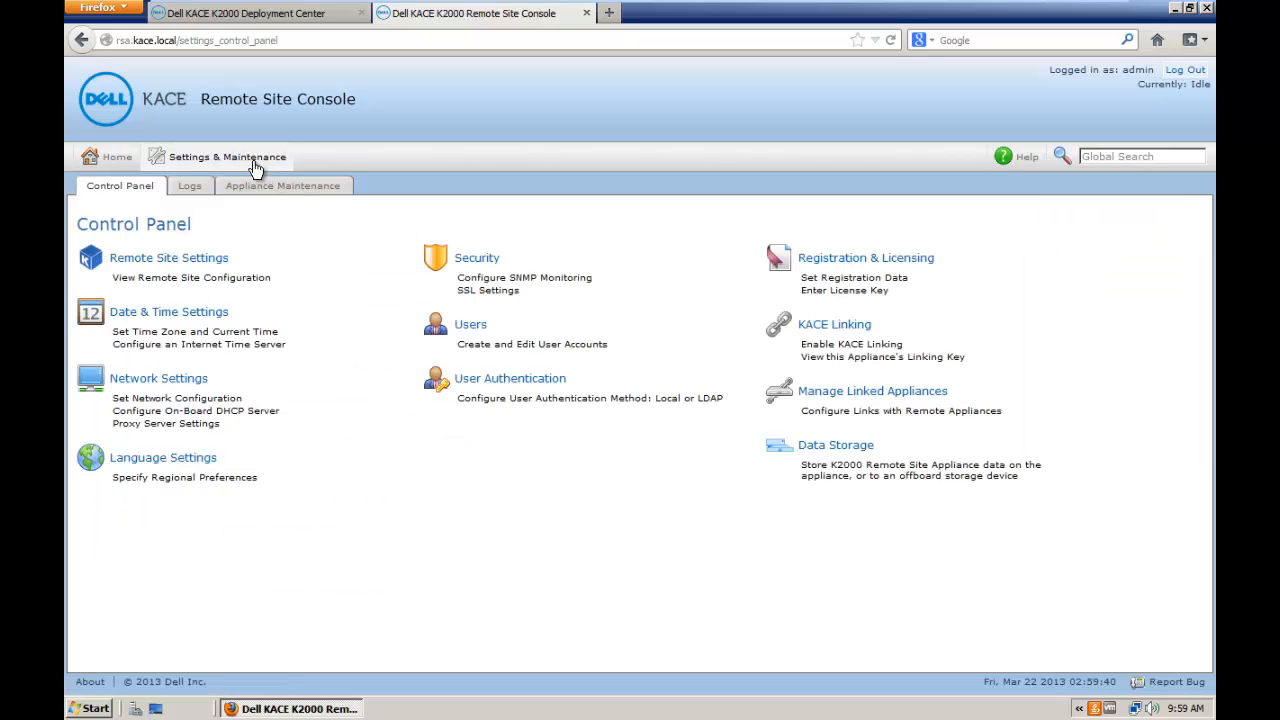
{"action": "left_click", "coordinate": [851, 399]}
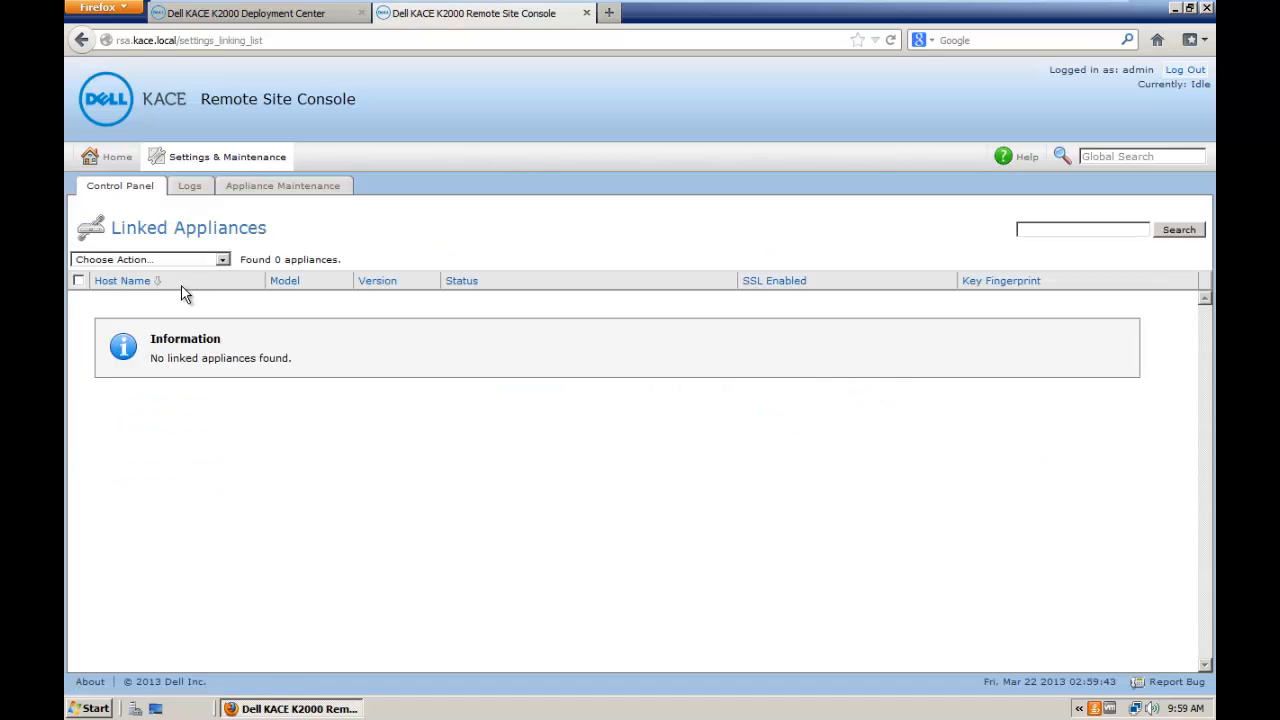
{"action": "left_click", "coordinate": [180, 261]}
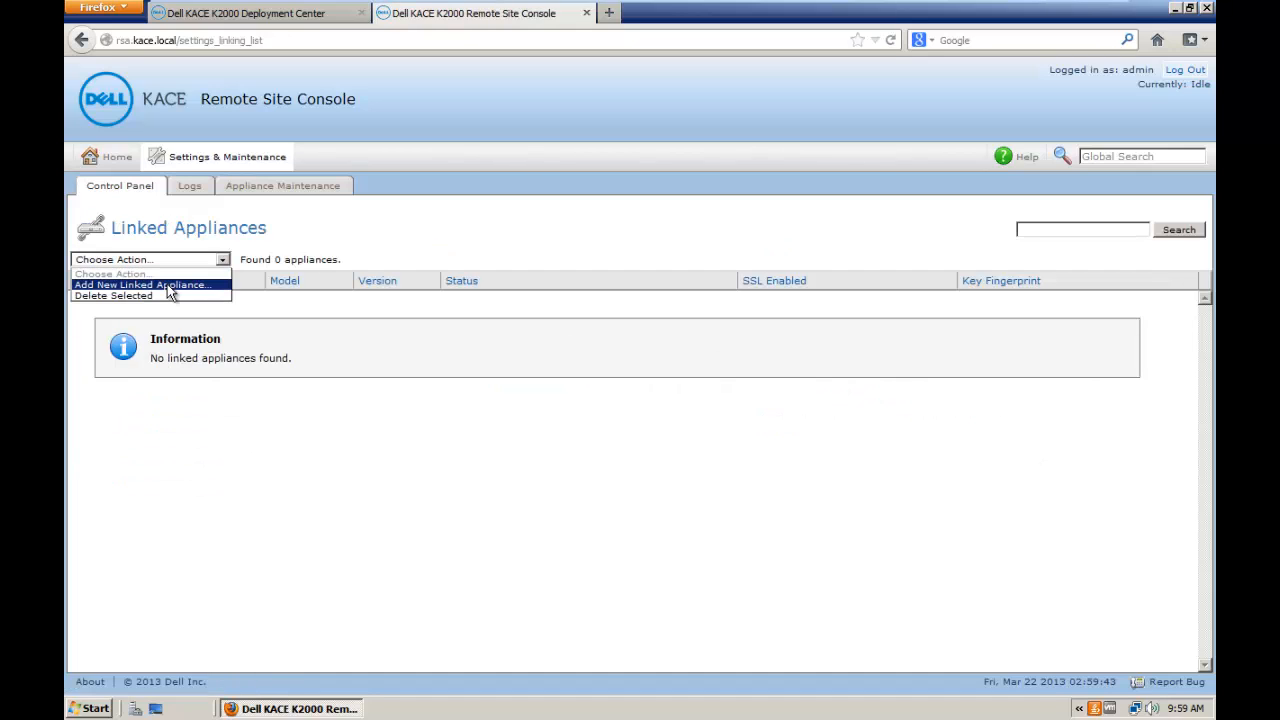
{"action": "left_click", "coordinate": [167, 285]}
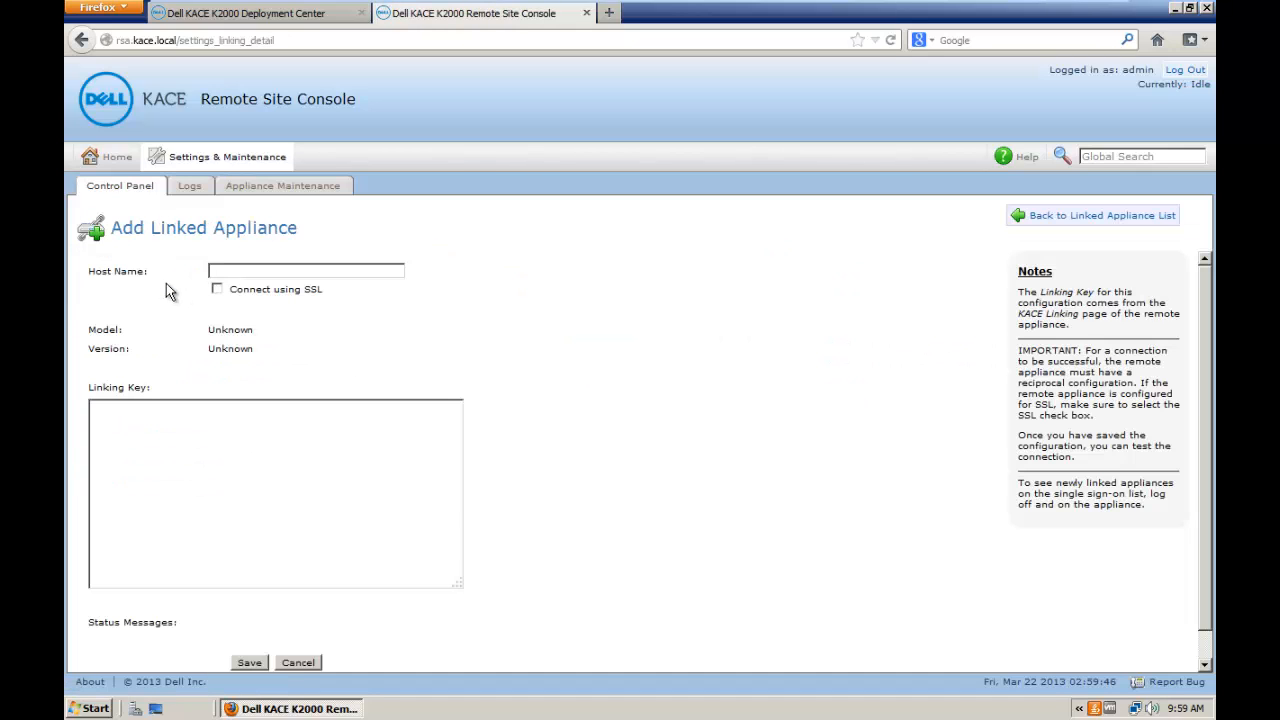
{"action": "left_click", "coordinate": [319, 267]}
{"action": "type", "text": "k2000.kace.local"}
{"action": "left_click", "coordinate": [225, 459]}
{"action": "key", "text": "ctrl+v"}
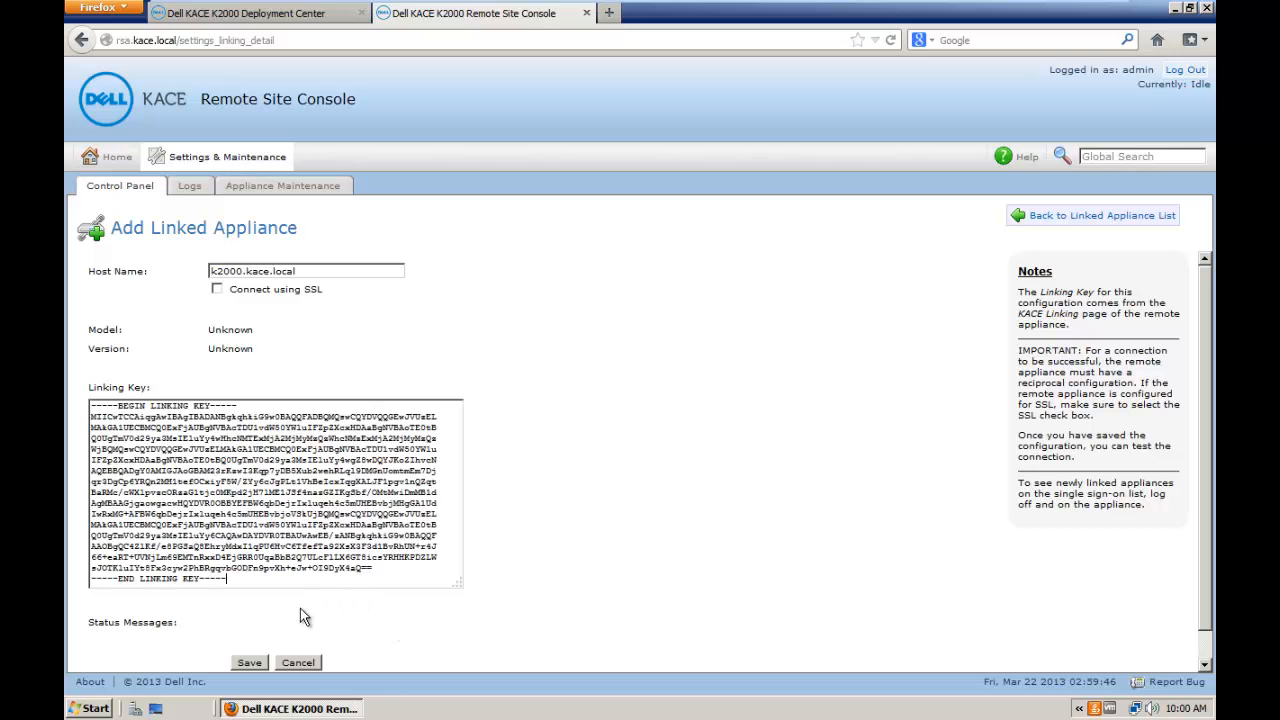
{"action": "left_click", "coordinate": [253, 663]}
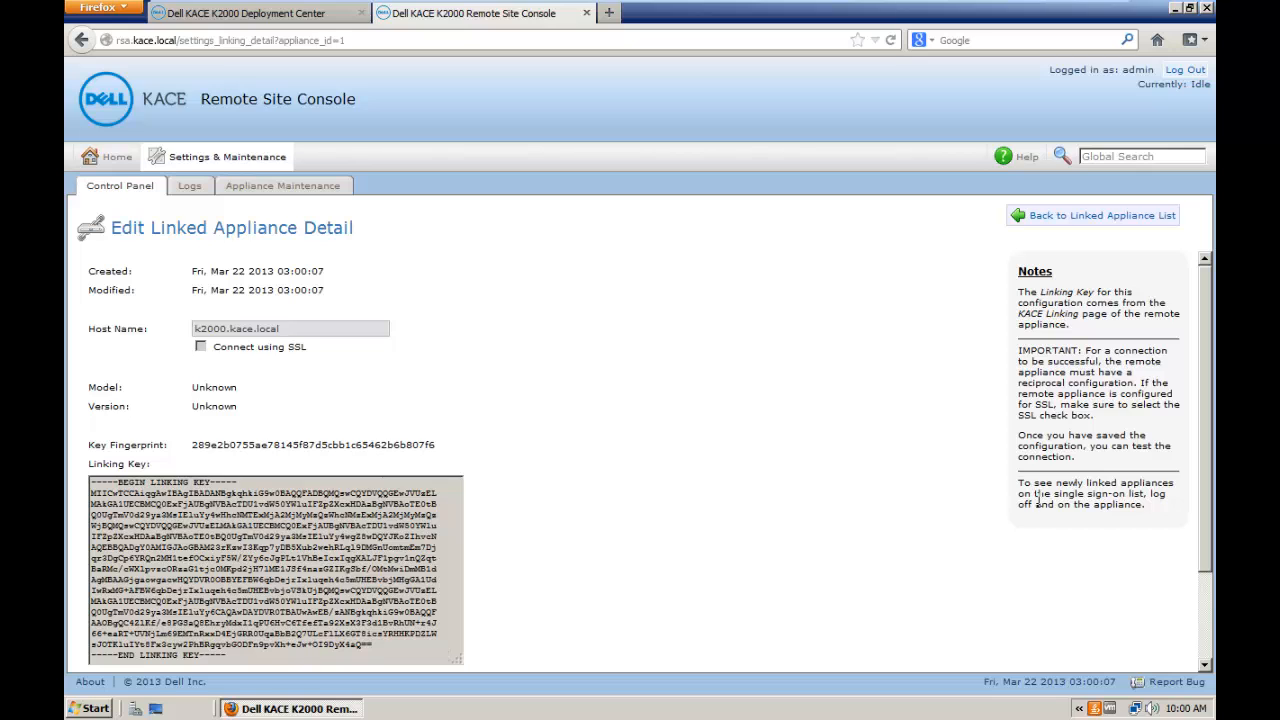
Step: Edit the k2000.kace.local link and run Test Connection, confirming success
{"action": "left_click_drag", "start_coordinate": [1206, 445], "coordinate": [1215, 562]}
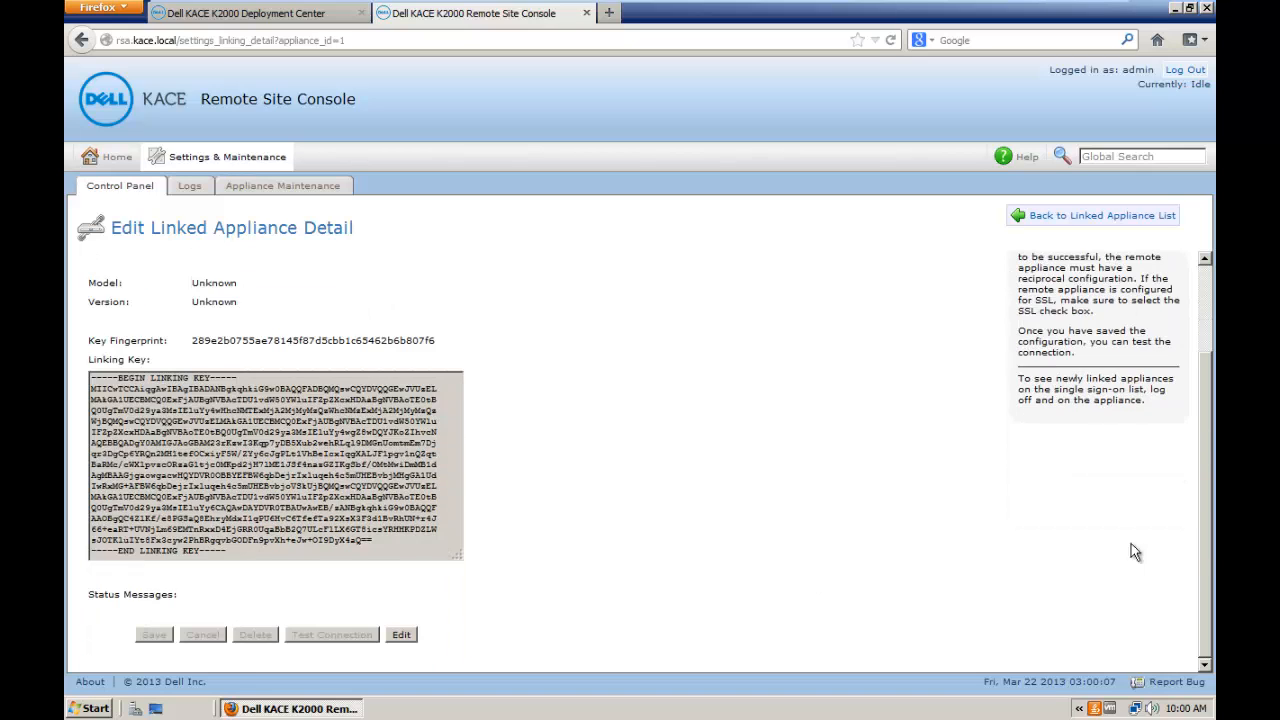
{"action": "left_click", "coordinate": [407, 636]}
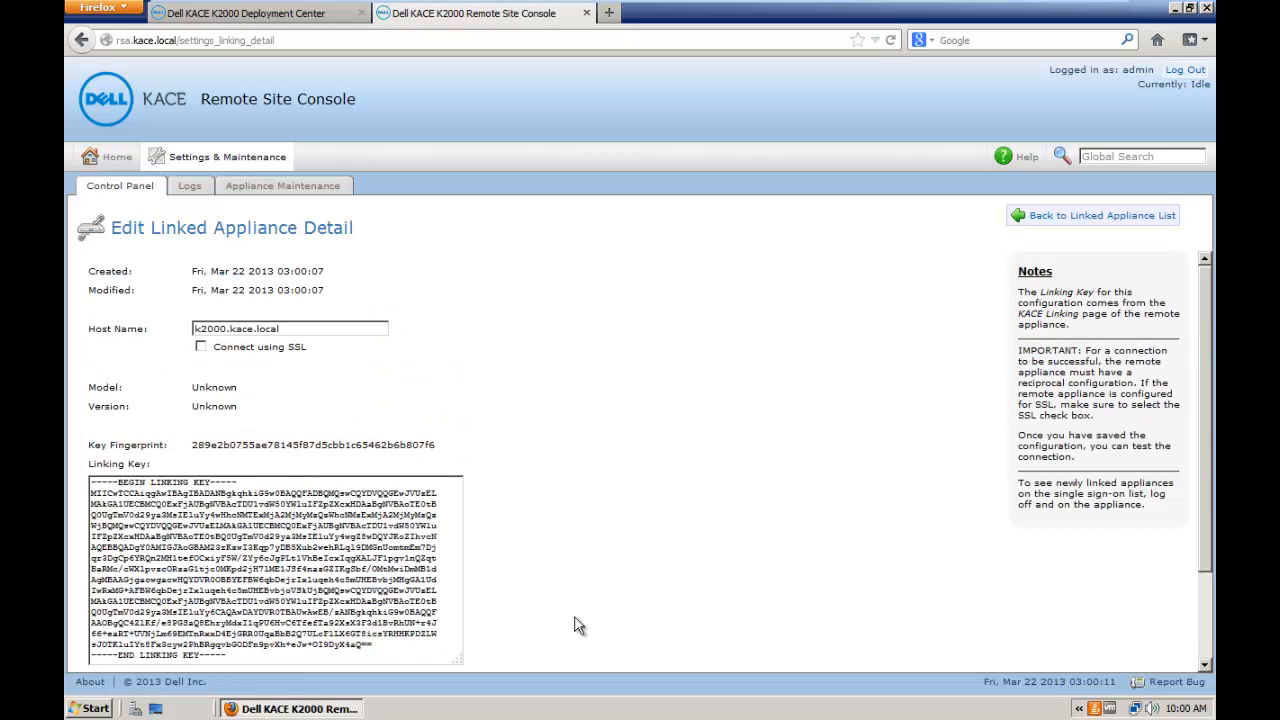
{"action": "left_click_drag", "start_coordinate": [1202, 548], "coordinate": [1205, 656]}
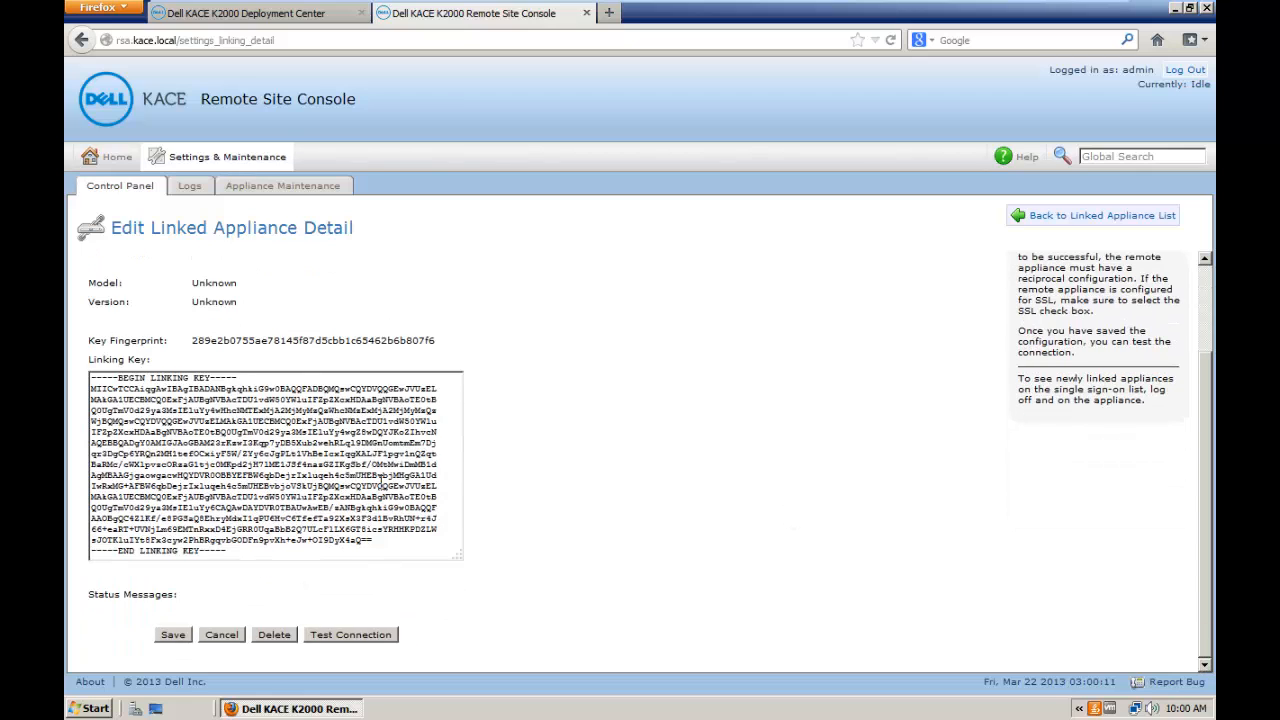
{"action": "left_click", "coordinate": [374, 636]}
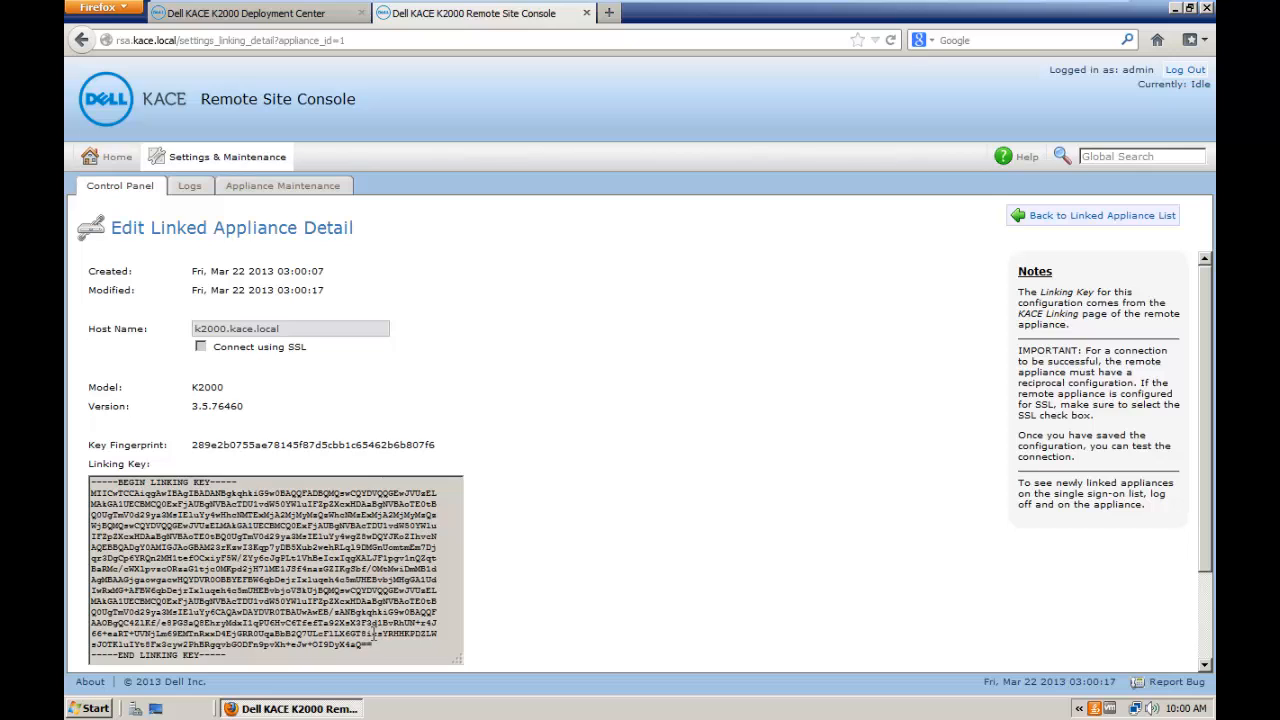
{"action": "left_click_drag", "start_coordinate": [1212, 428], "coordinate": [1214, 562]}
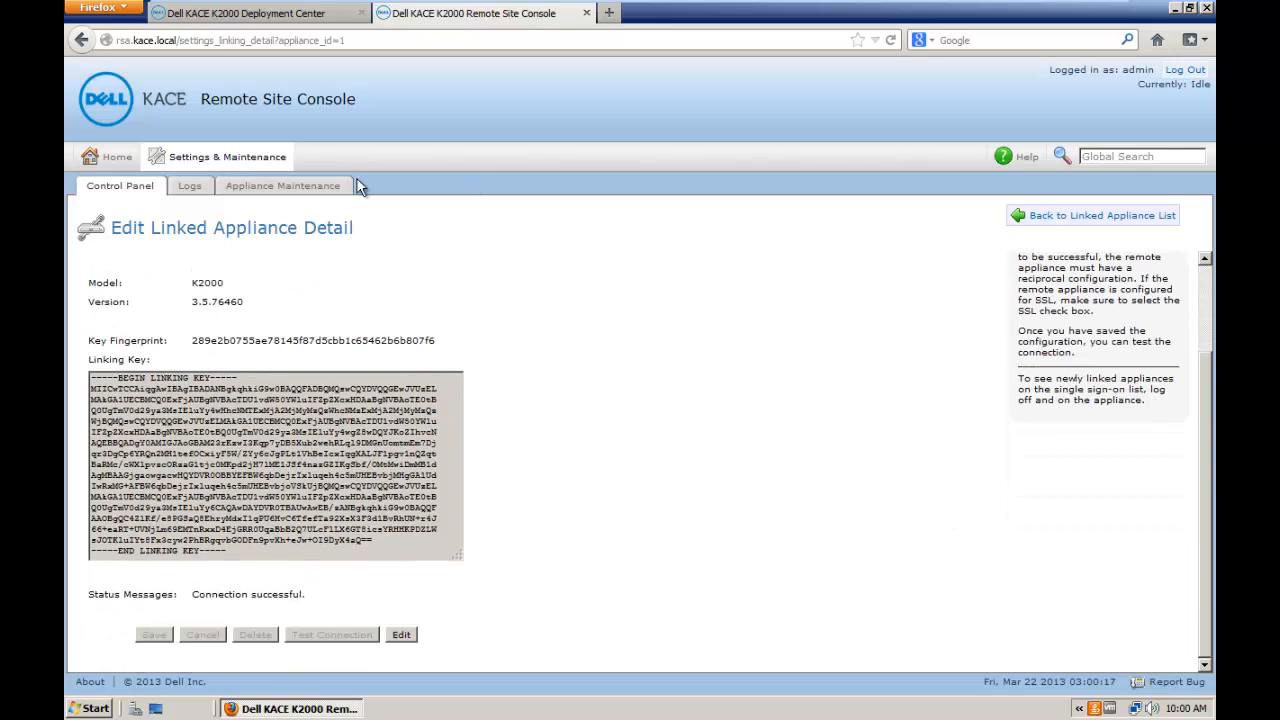
Step: Back in the Deployment Center, open rsa.kace.local from Manage Linked Appliances
{"action": "left_click", "coordinate": [267, 14]}
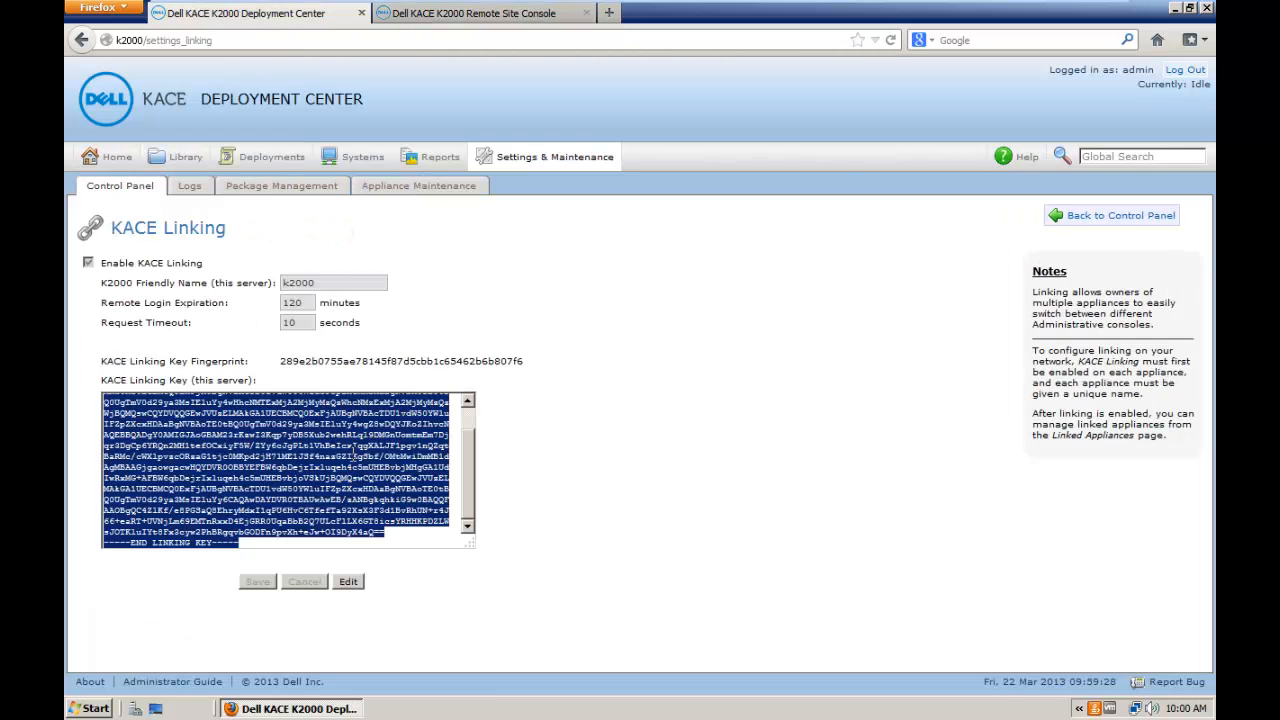
{"action": "left_click", "coordinate": [348, 584]}
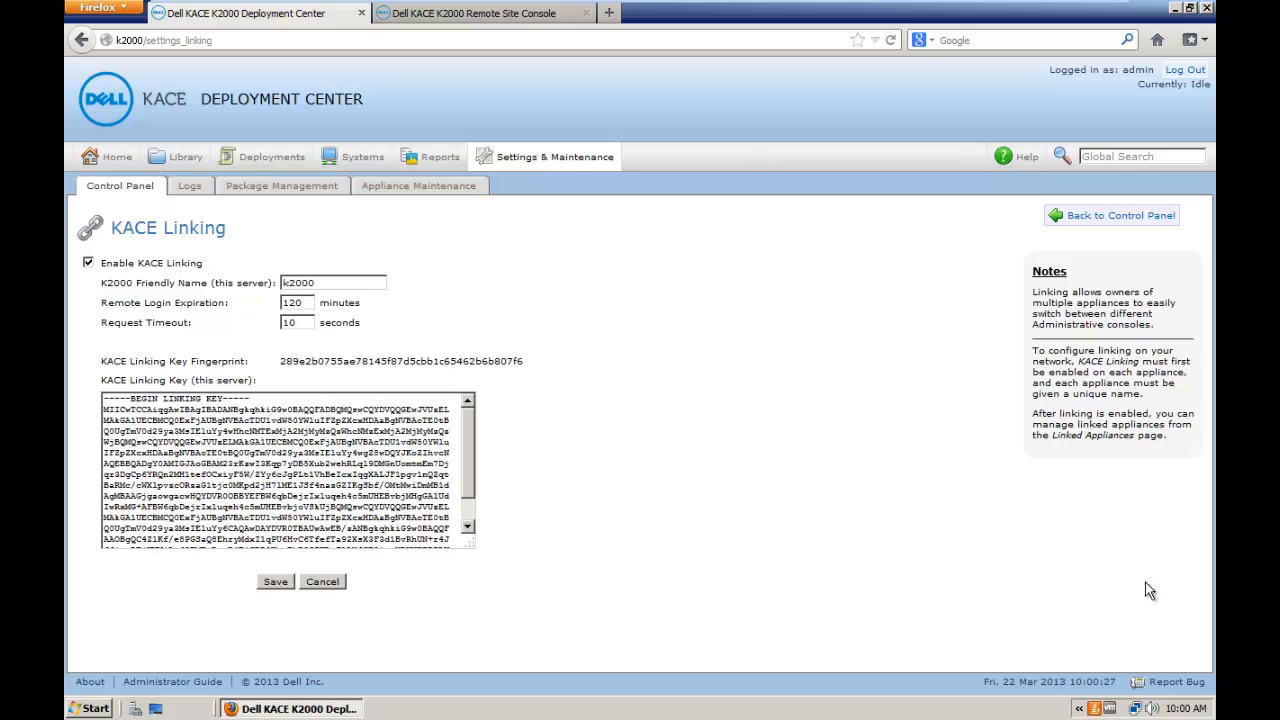
{"action": "left_click", "coordinate": [148, 186]}
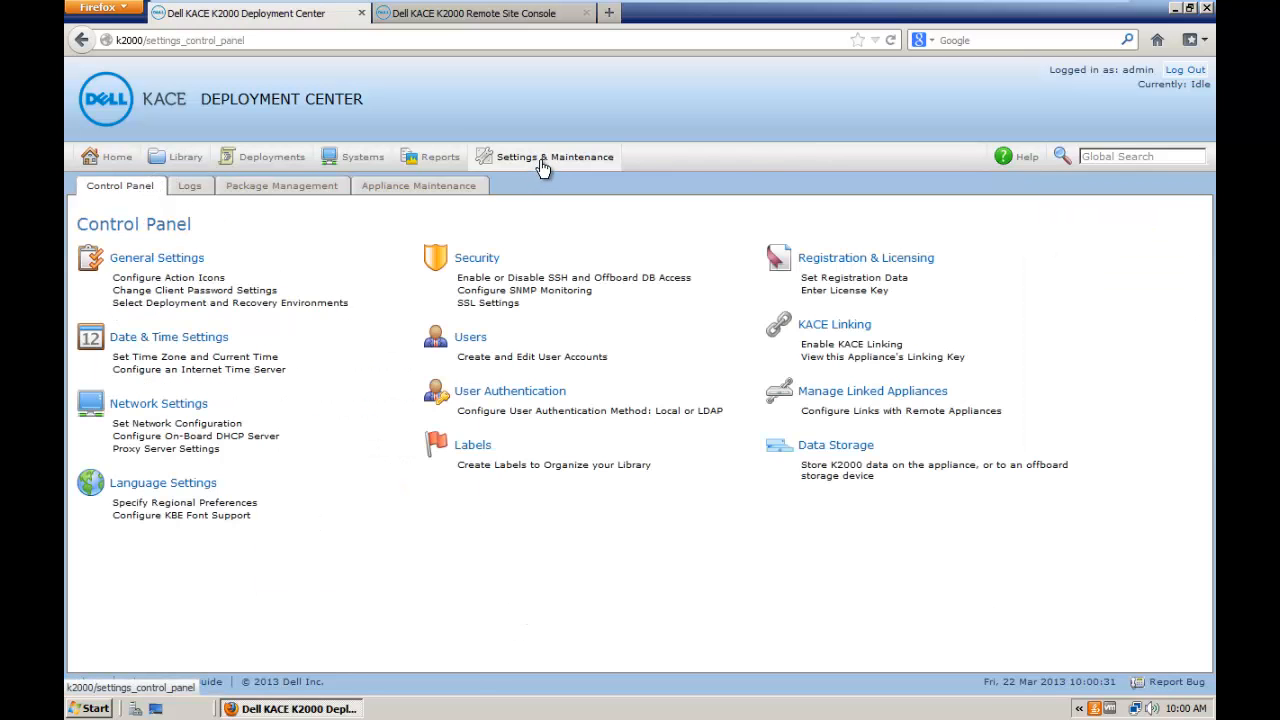
{"action": "left_click", "coordinate": [864, 394]}
{"action": "left_click", "coordinate": [148, 304]}
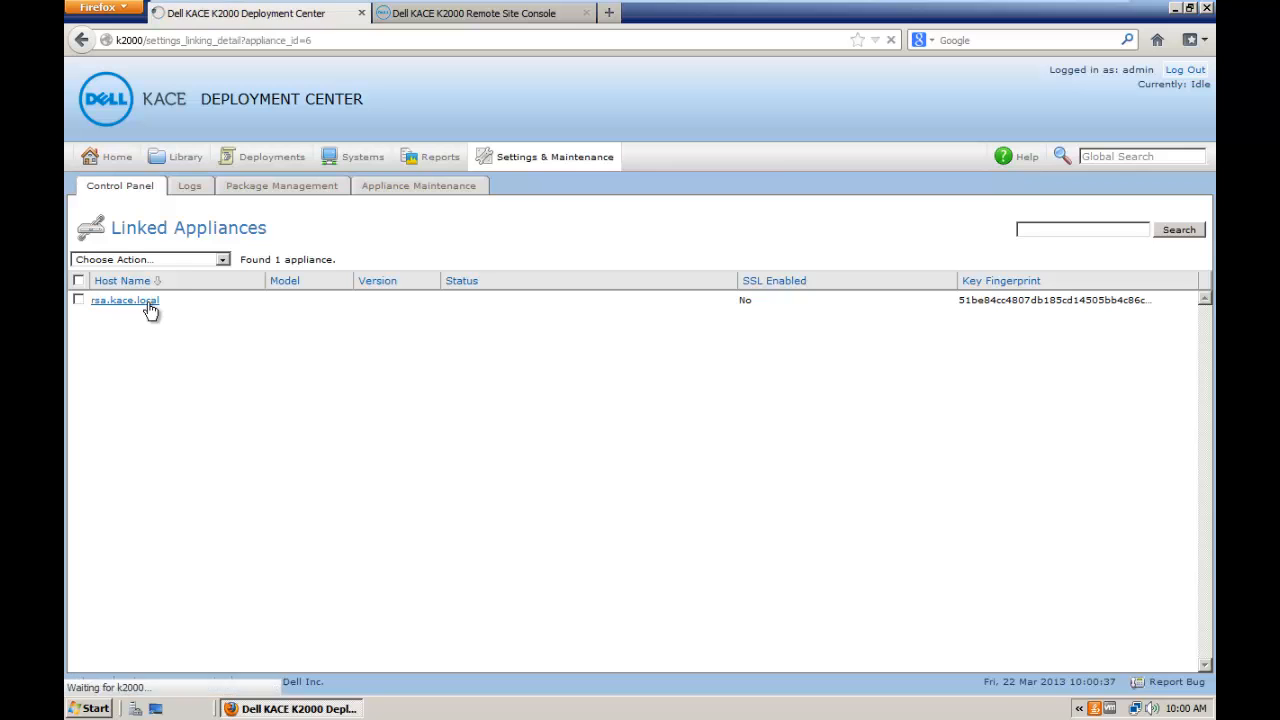
Step: Edit the rsa.kace.local link and test its connection, showing a K2000 Remote Site Appliance
{"action": "left_click", "coordinate": [1203, 609]}
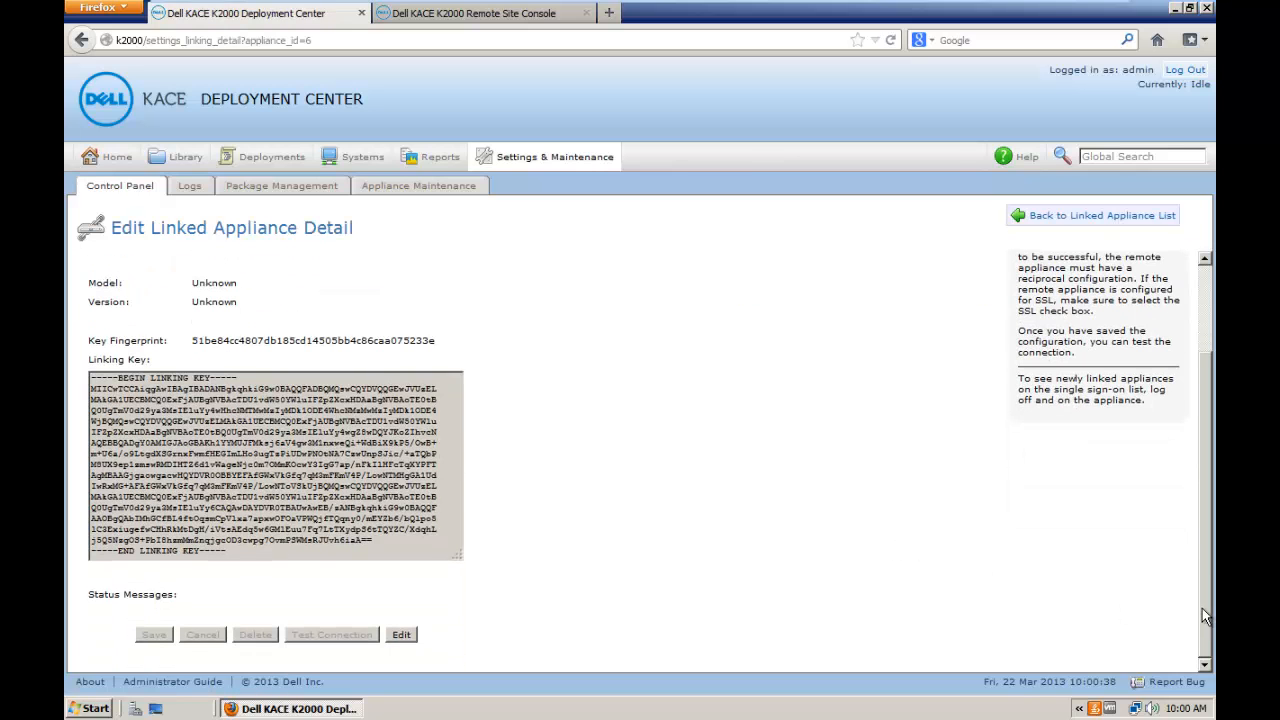
{"action": "left_click", "coordinate": [401, 634]}
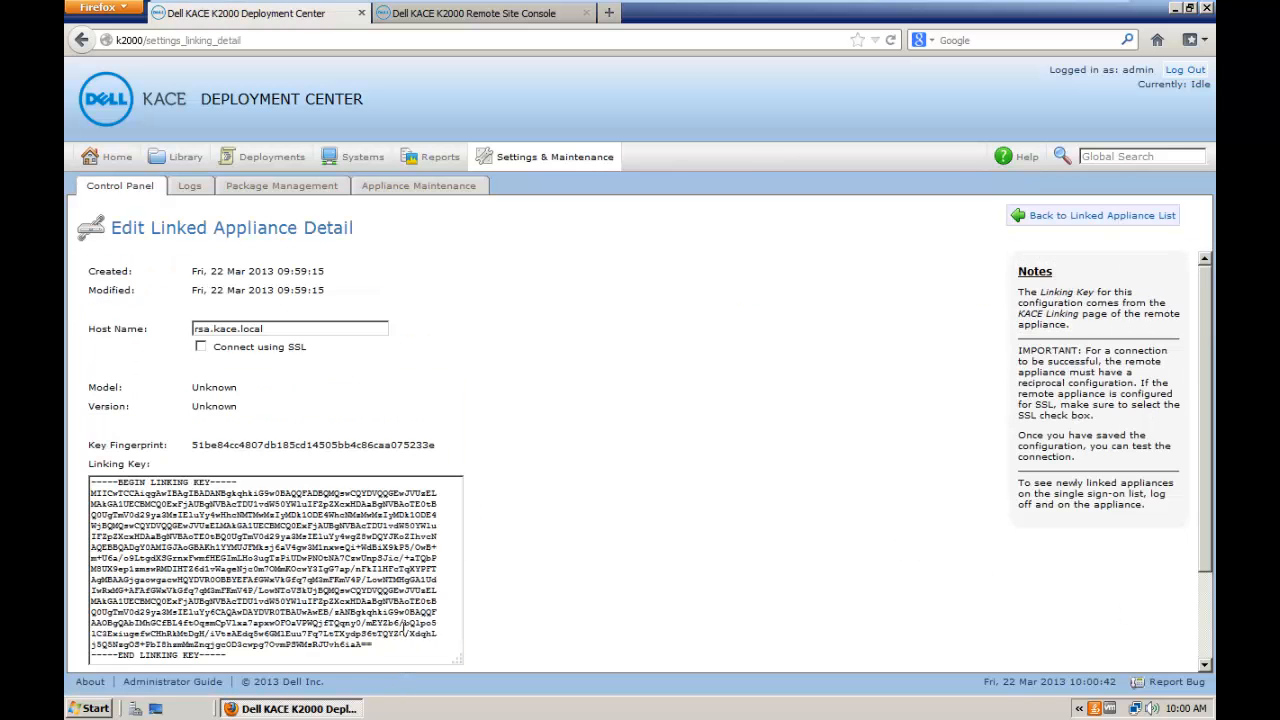
{"action": "left_click", "coordinate": [1209, 625]}
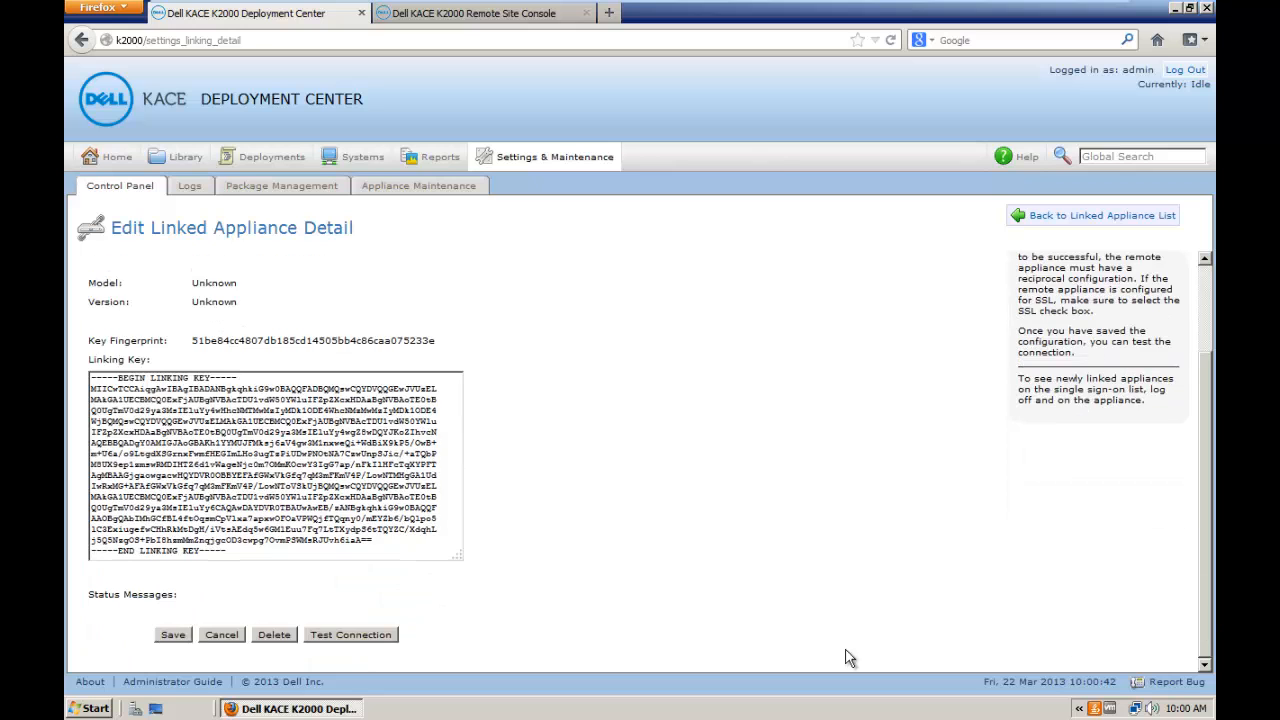
{"action": "left_click", "coordinate": [380, 636]}
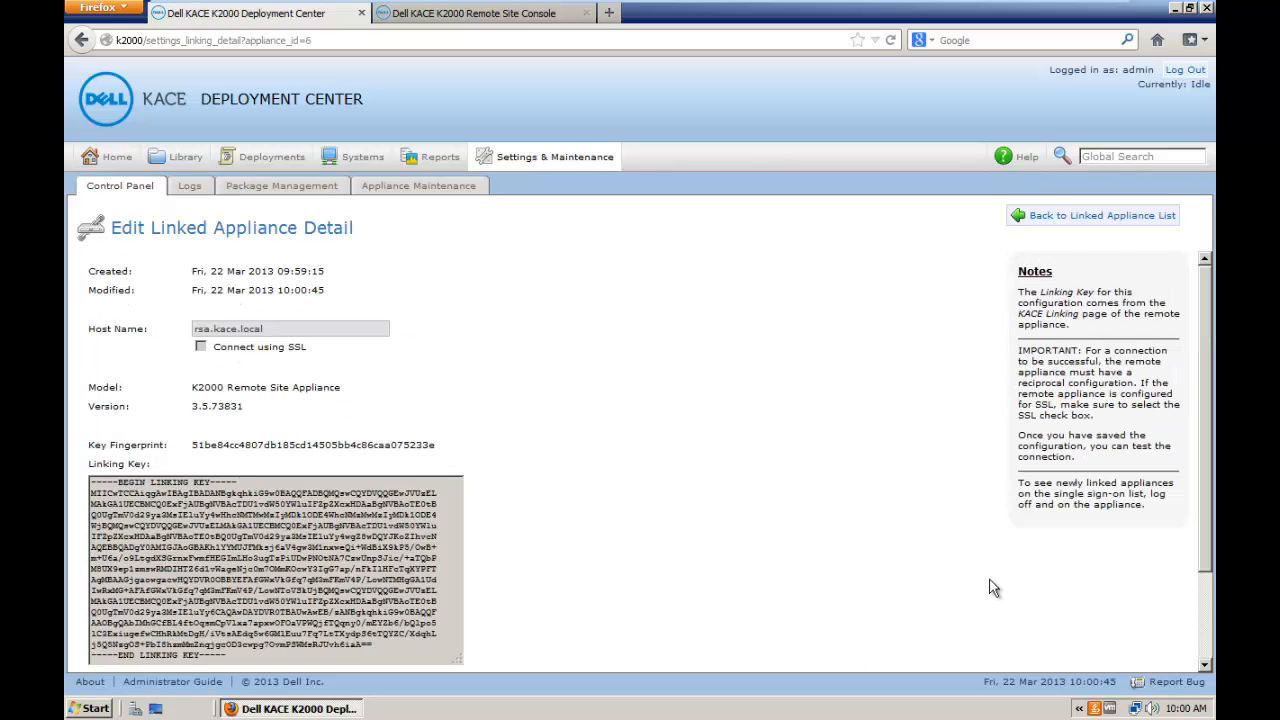
{"action": "left_click", "coordinate": [1208, 623]}
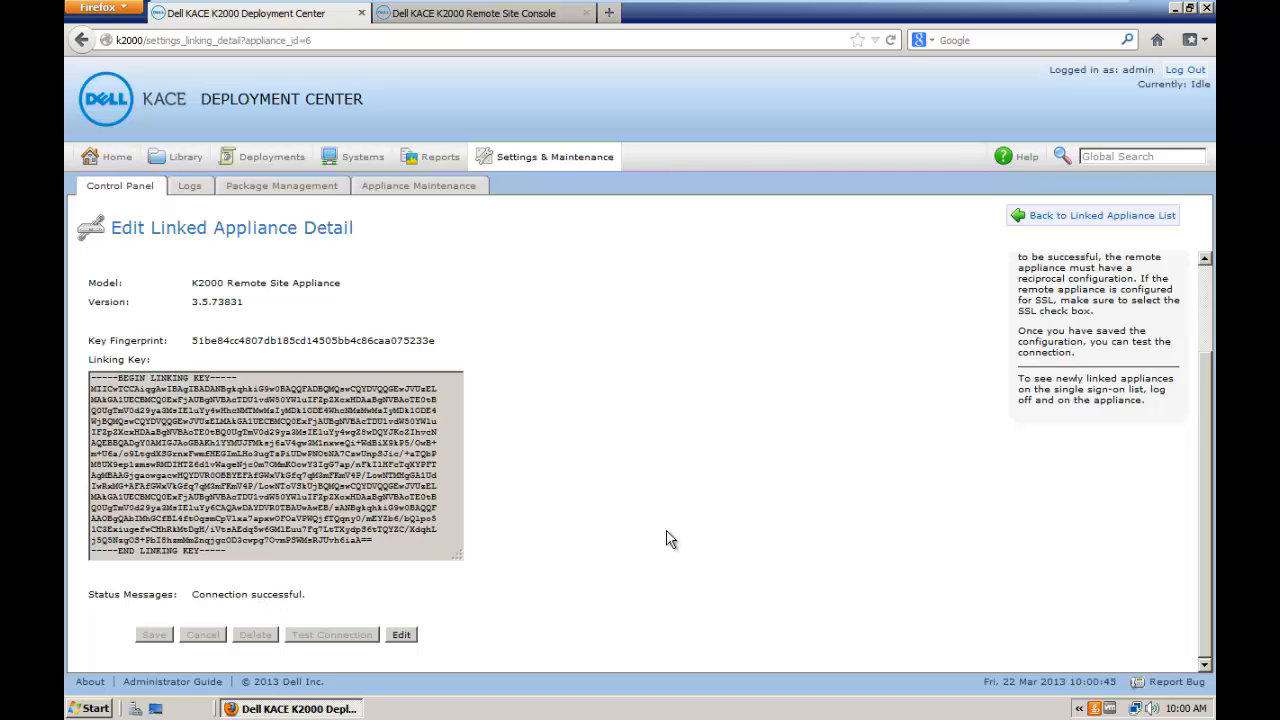
Step: On the Remote Site Console, edit Registration & Licensing and add a new license key
{"action": "left_click", "coordinate": [494, 18]}
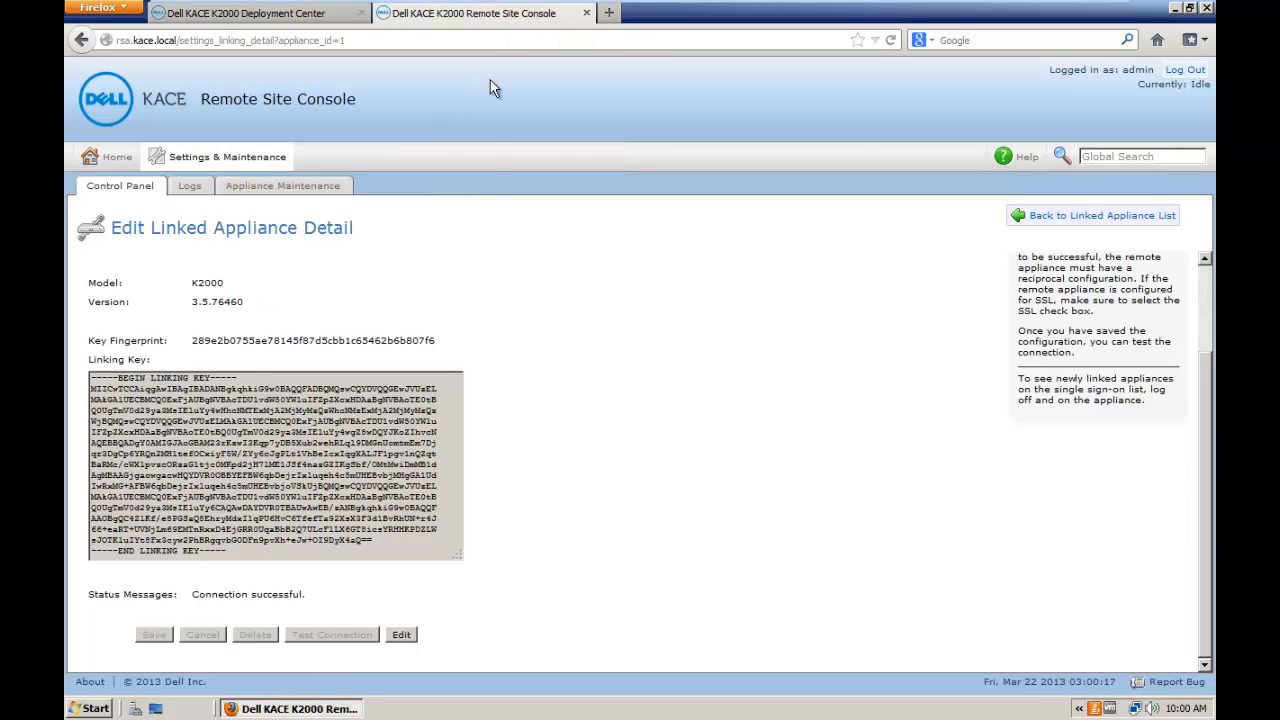
{"action": "left_click", "coordinate": [206, 157]}
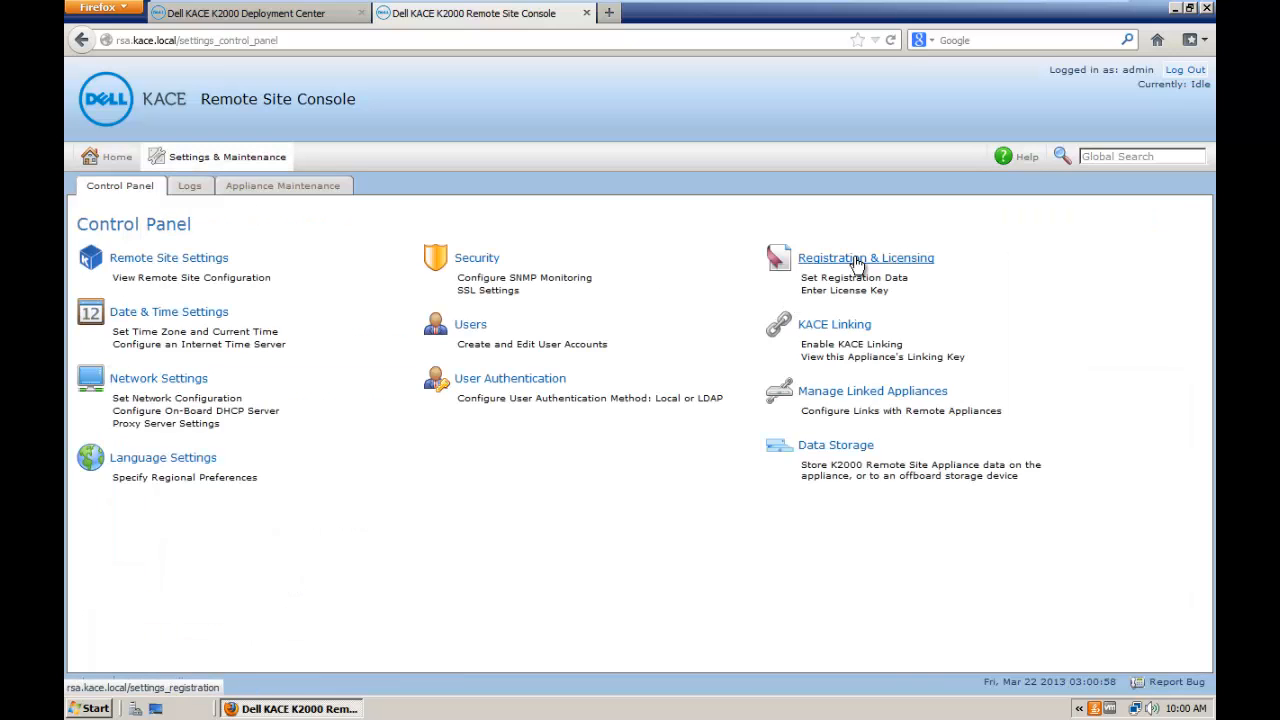
{"action": "left_click", "coordinate": [857, 262]}
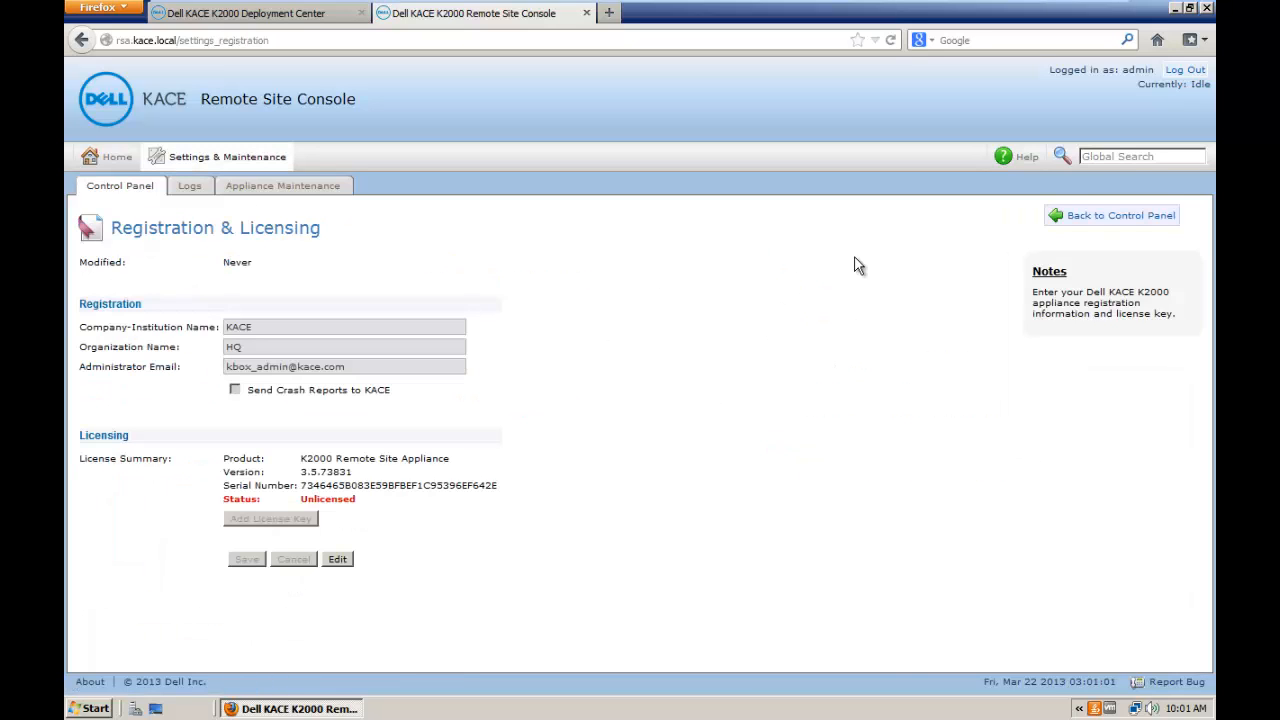
{"action": "left_click", "coordinate": [338, 560]}
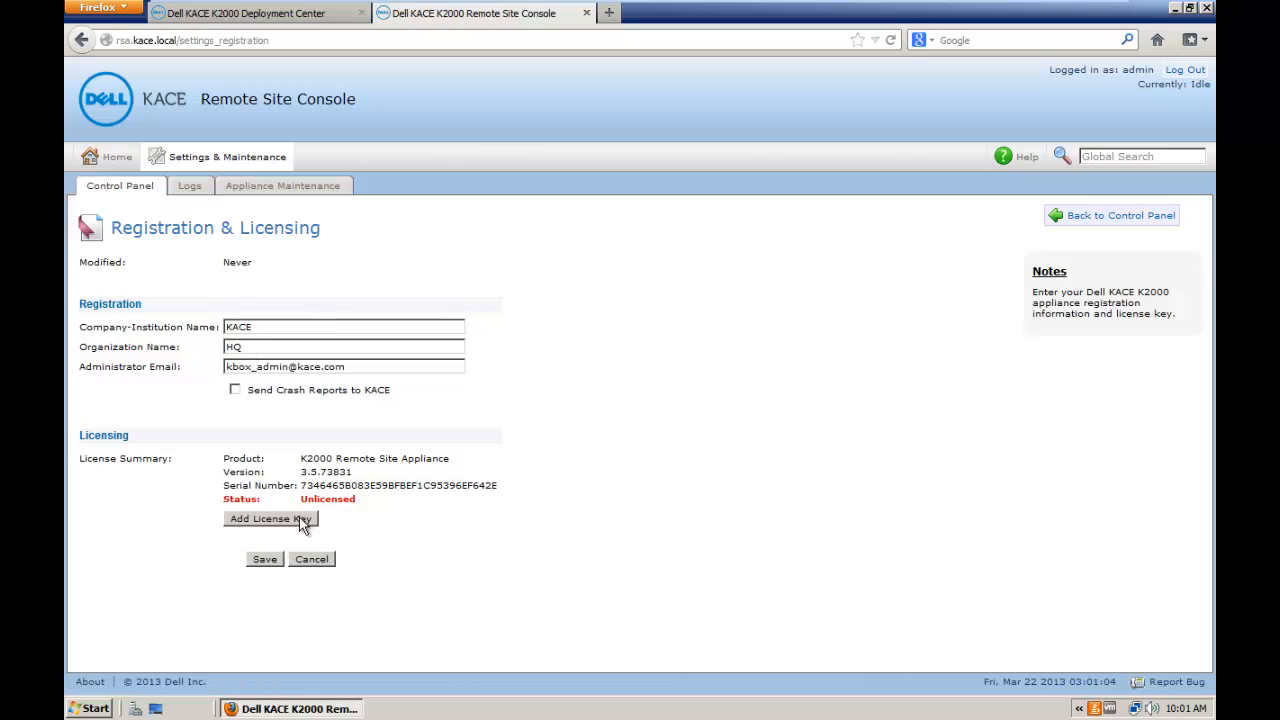
{"action": "left_click", "coordinate": [301, 519]}
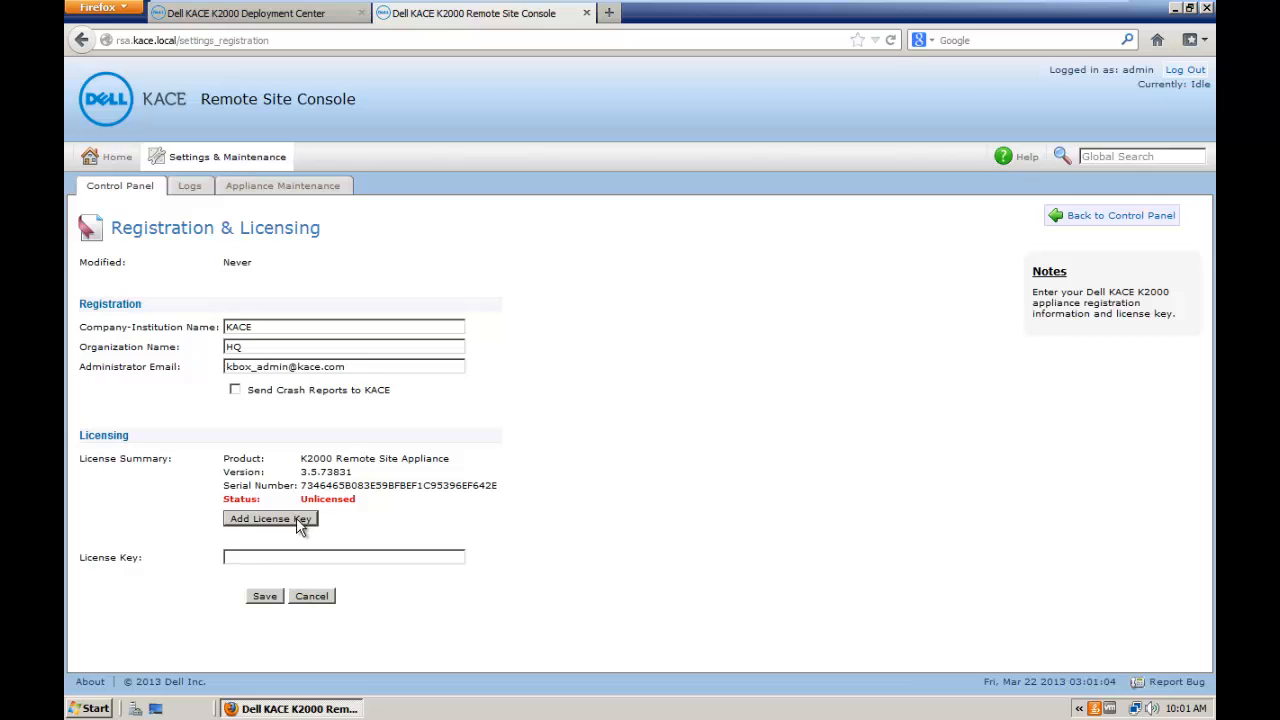
{"action": "left_click", "coordinate": [283, 556]}
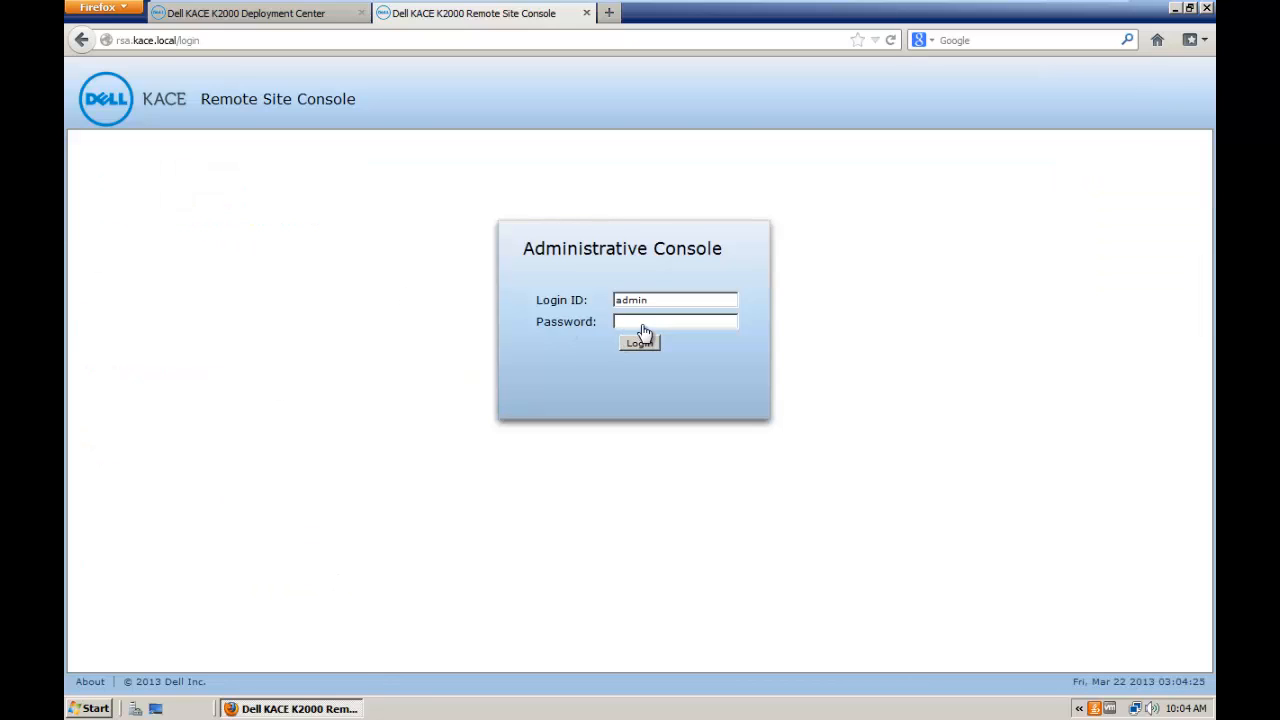
Step: Log in as admin, check Registration & Licensing shows a valid activated license, then go Home
{"action": "type", "text": "admin"}
{"action": "key", "text": "Return"}
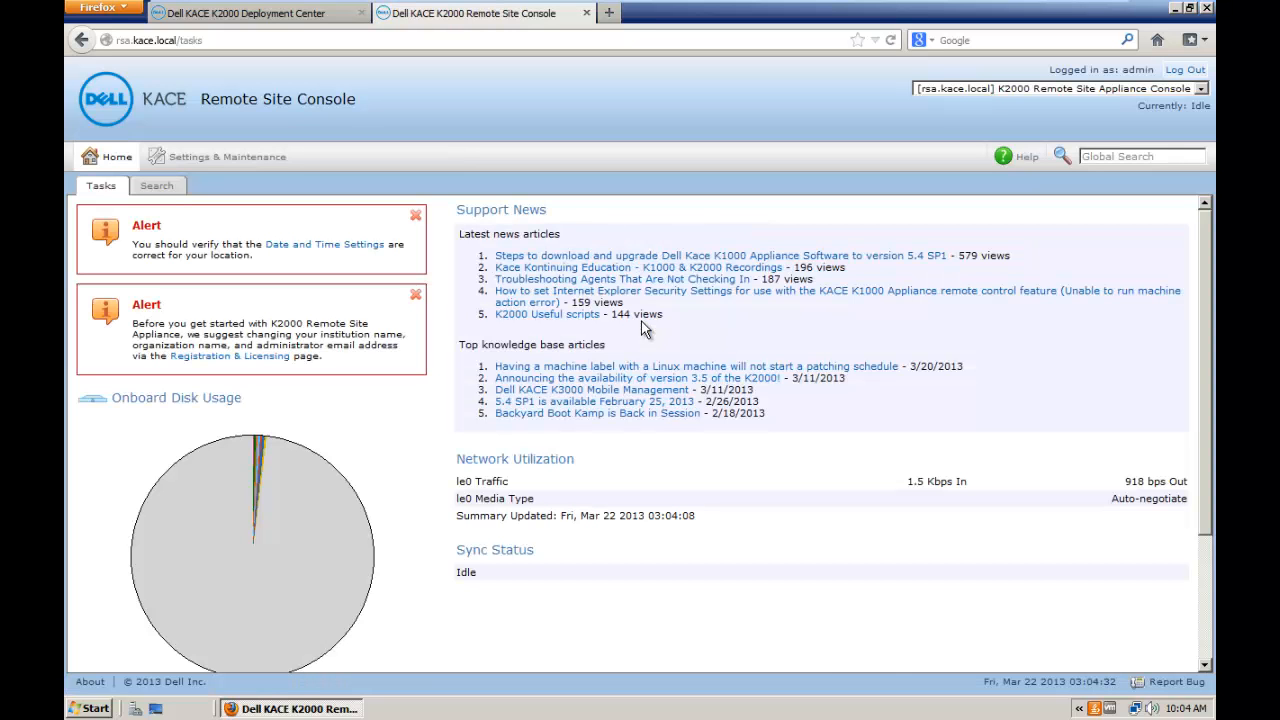
{"action": "left_click", "coordinate": [228, 160]}
{"action": "left_click", "coordinate": [866, 257]}
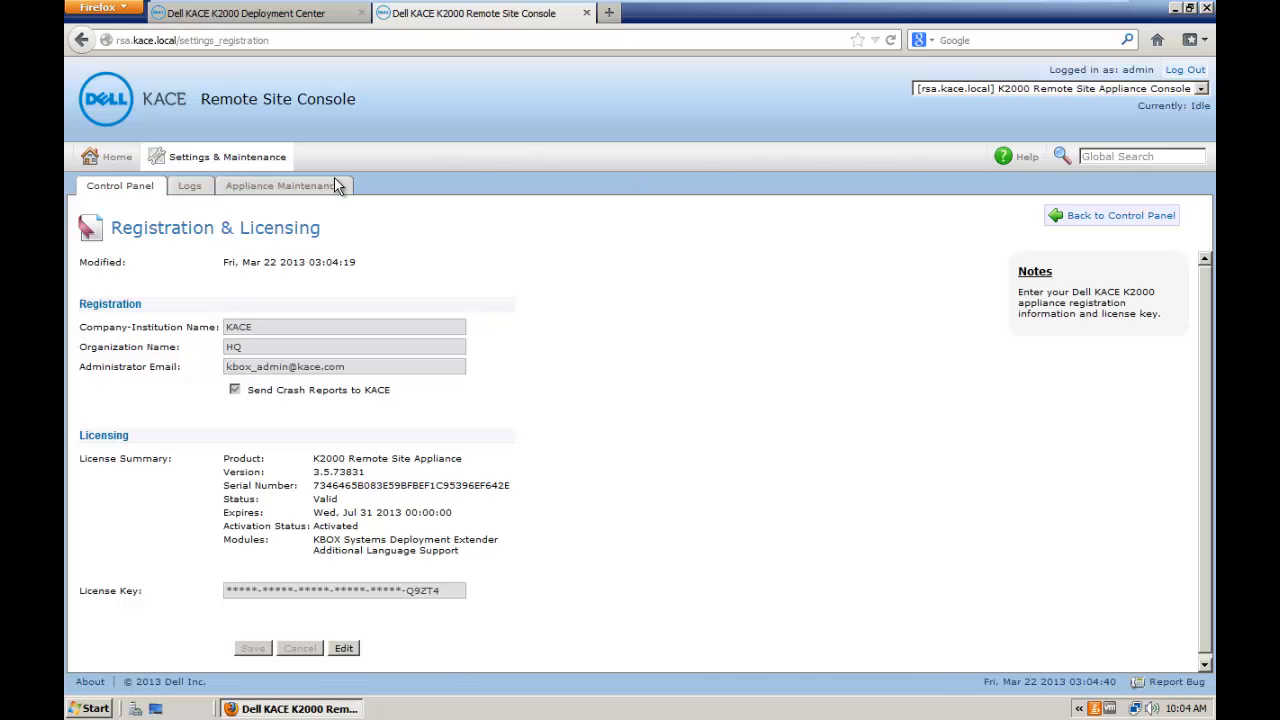
{"action": "left_click", "coordinate": [113, 166]}
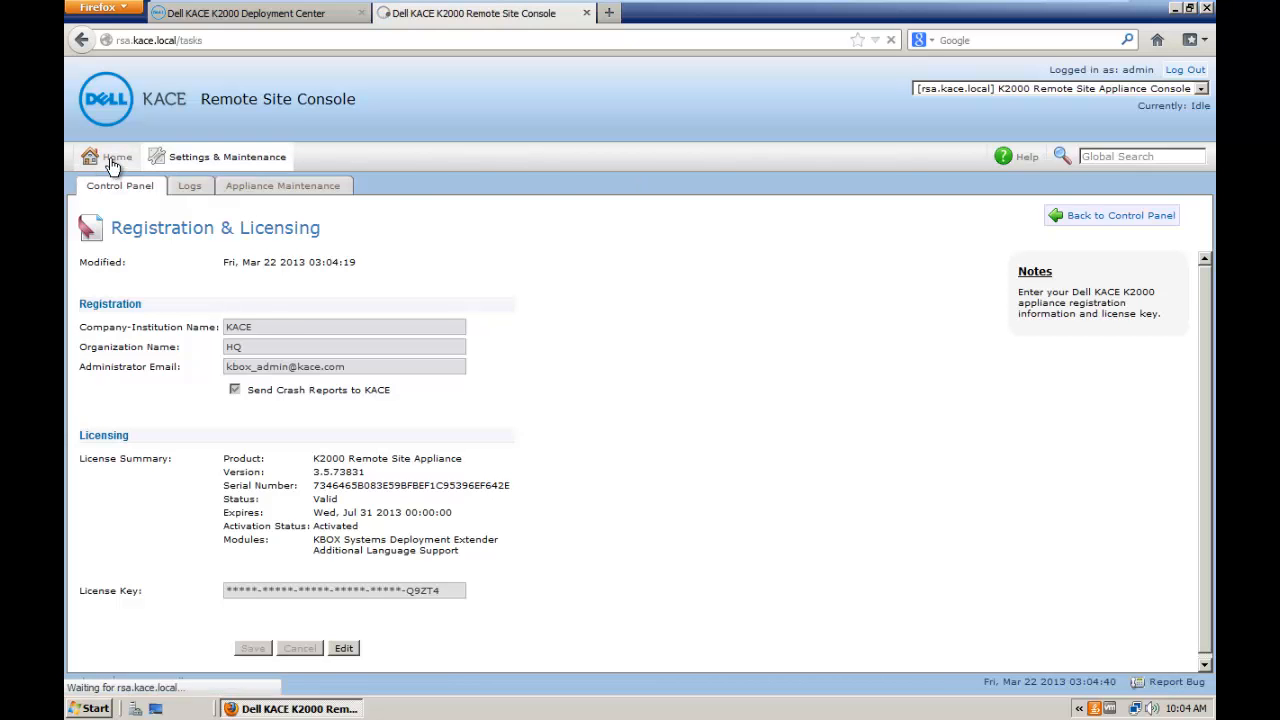
{"action": "mouse_move", "coordinate": [588, 5]}
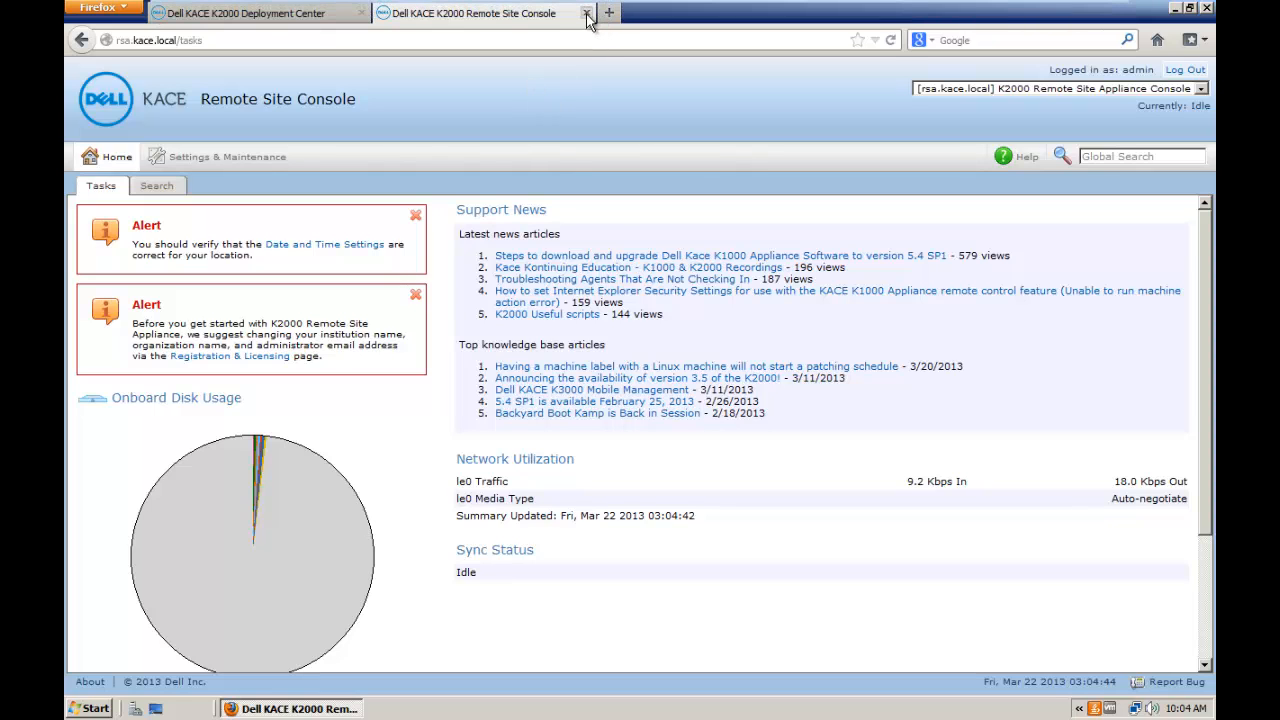
Step: Under Deployments > Remote Sites, add a new remote site appliance choosing rsa.kace.local
{"action": "left_click", "coordinate": [308, 20]}
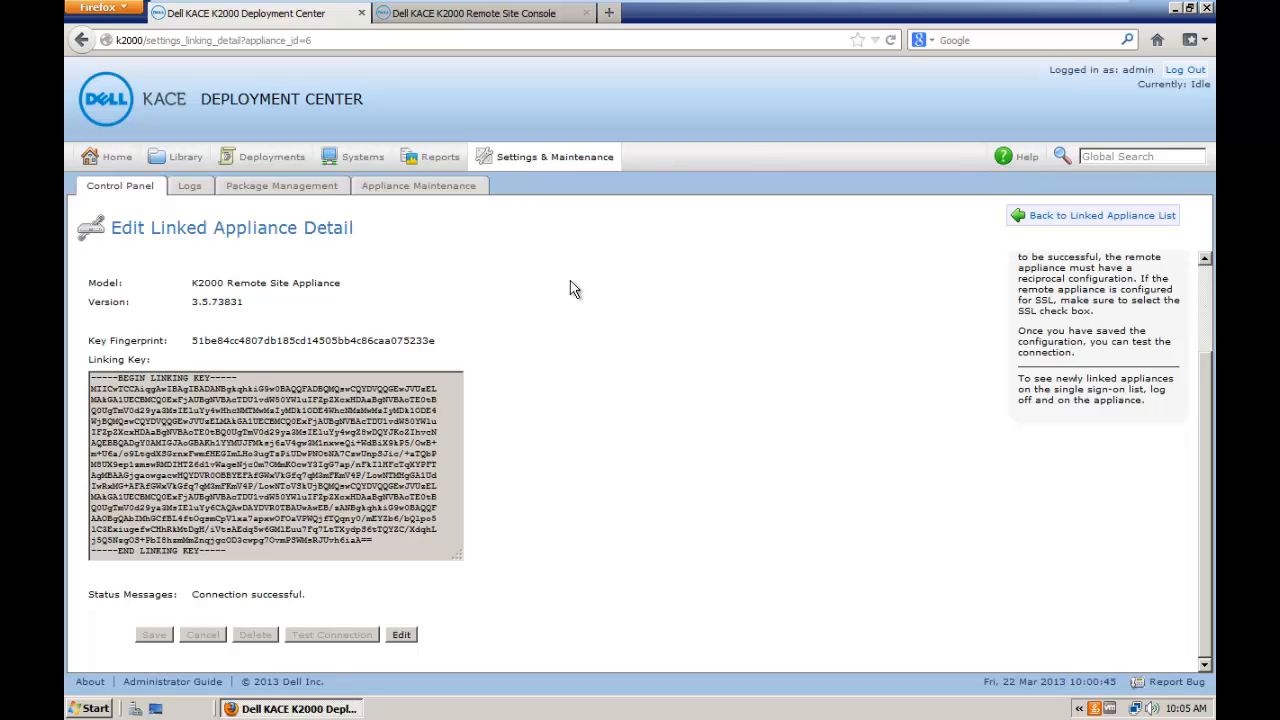
{"action": "left_click", "coordinate": [265, 168]}
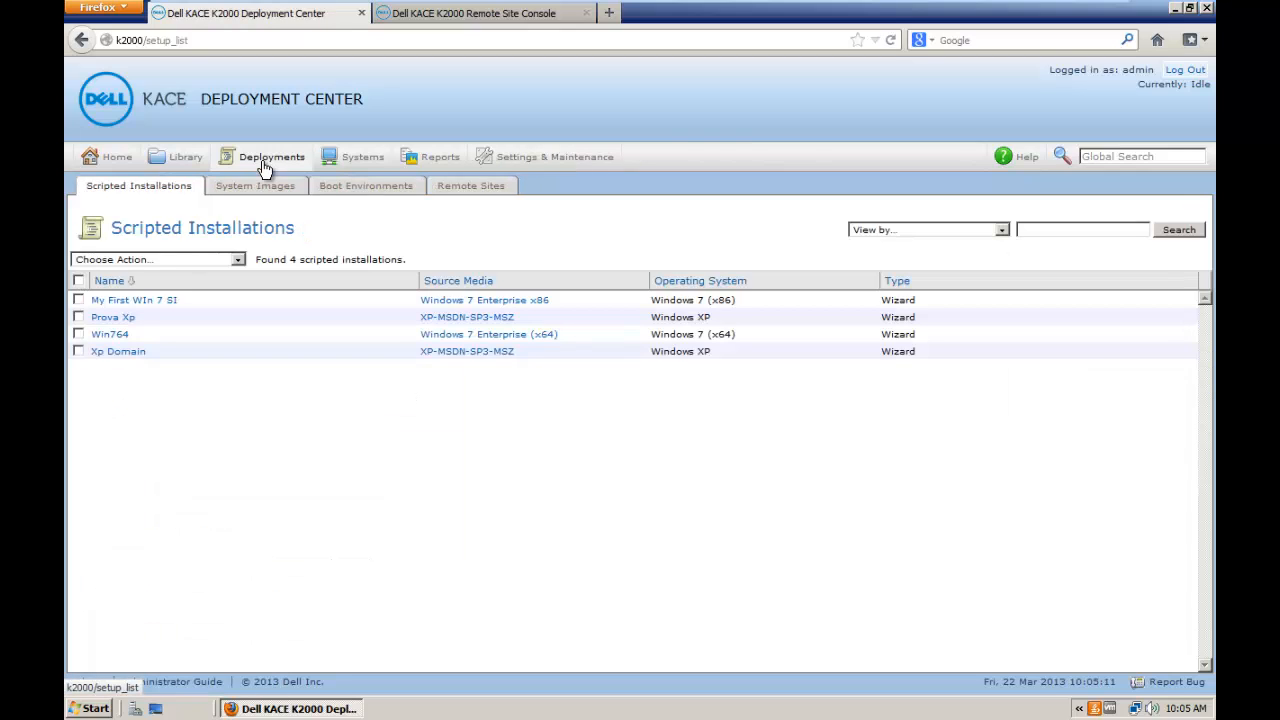
{"action": "left_click", "coordinate": [474, 189]}
{"action": "left_click", "coordinate": [202, 260]}
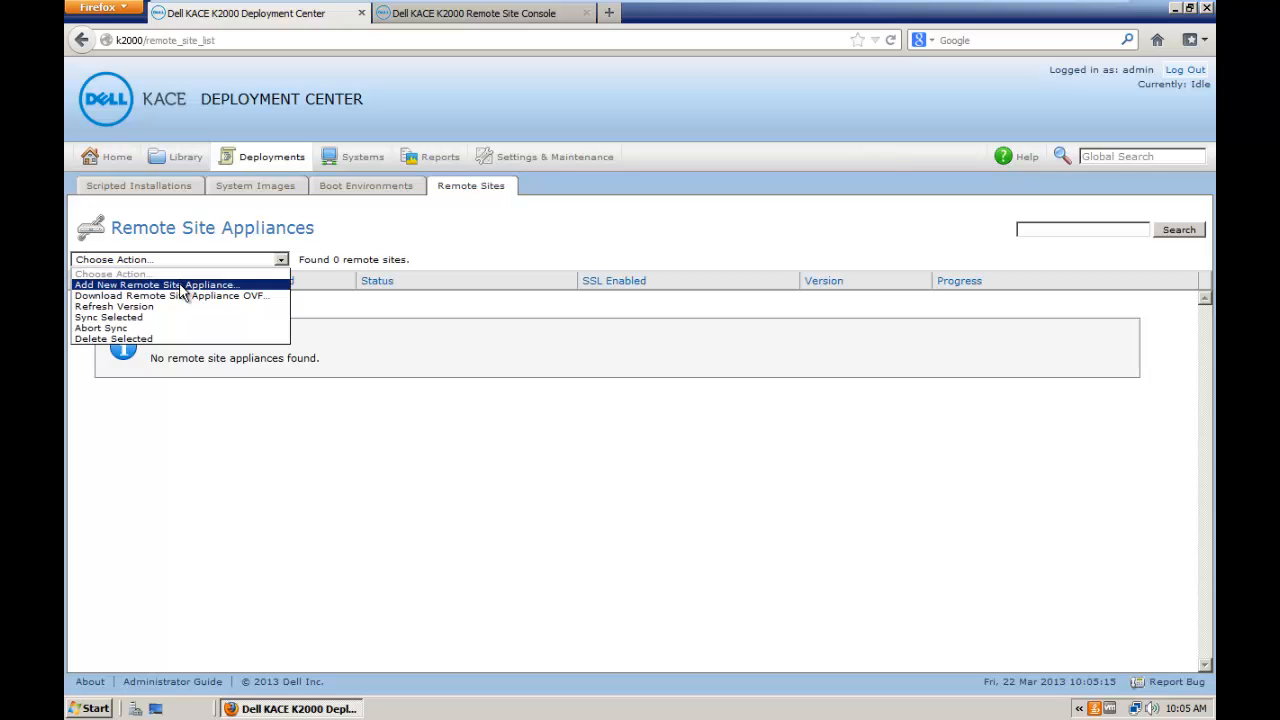
{"action": "left_click", "coordinate": [186, 286]}
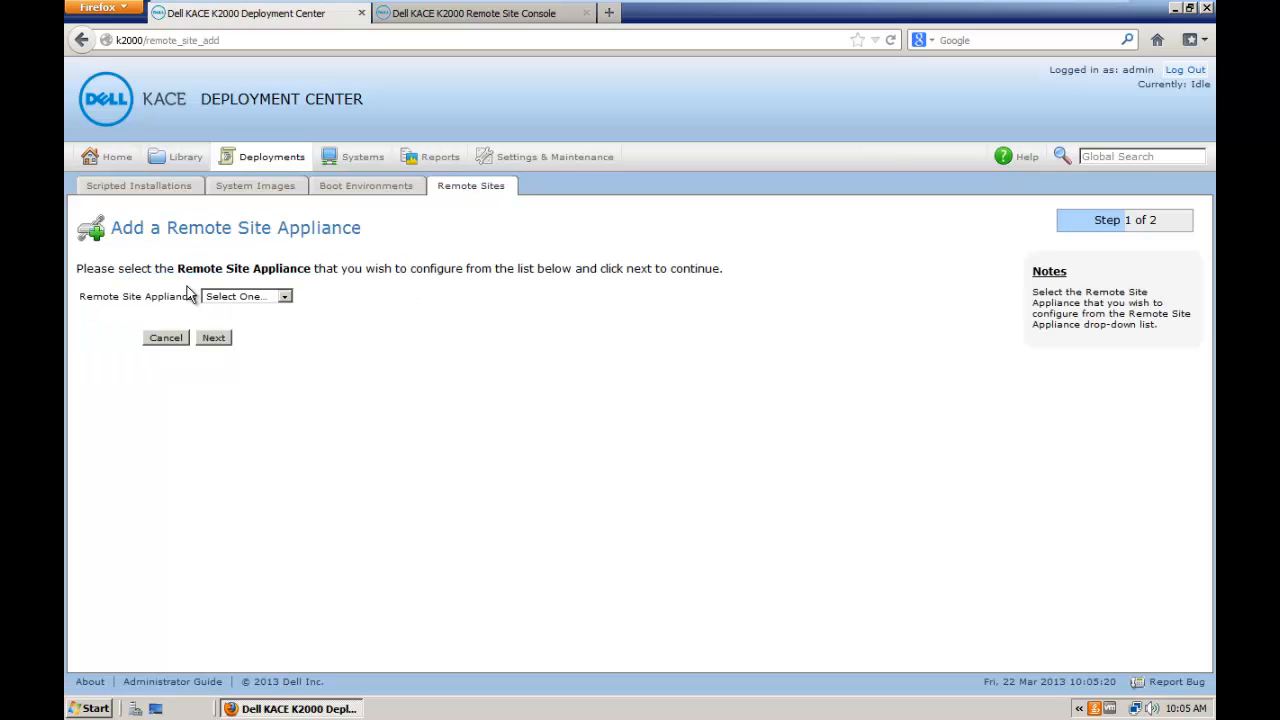
{"action": "left_click", "coordinate": [257, 298]}
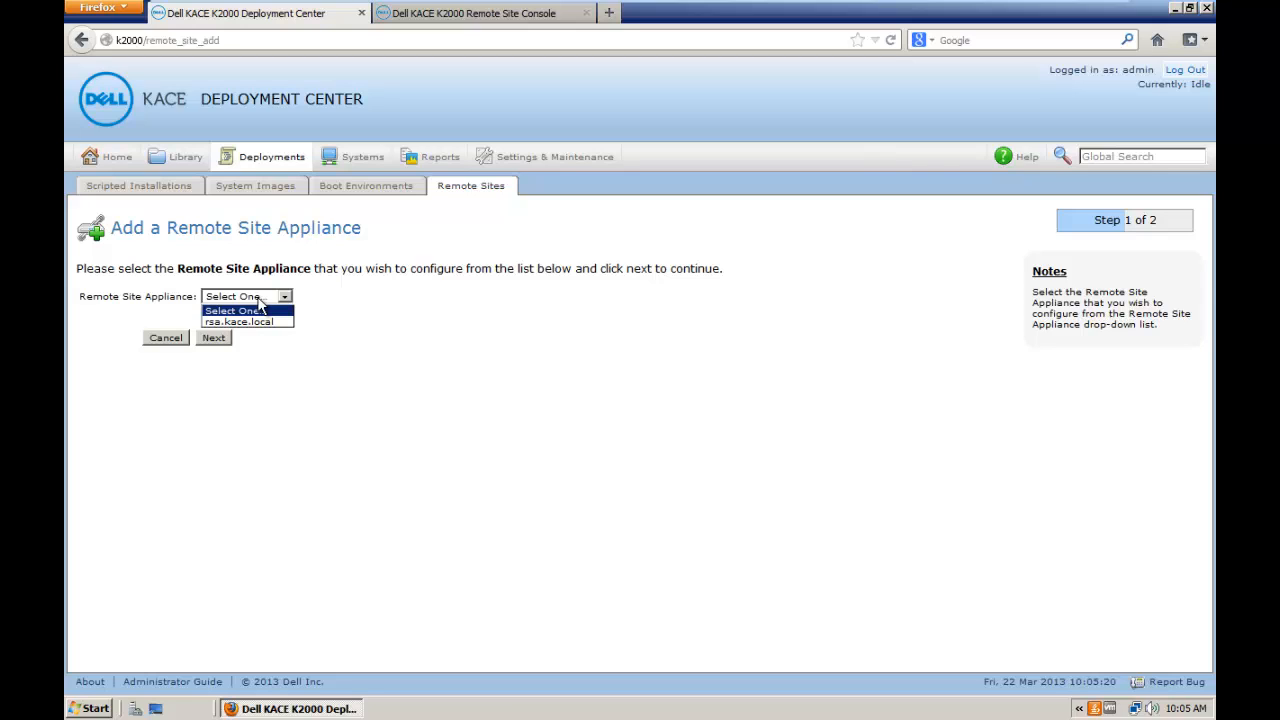
{"action": "left_click", "coordinate": [262, 322]}
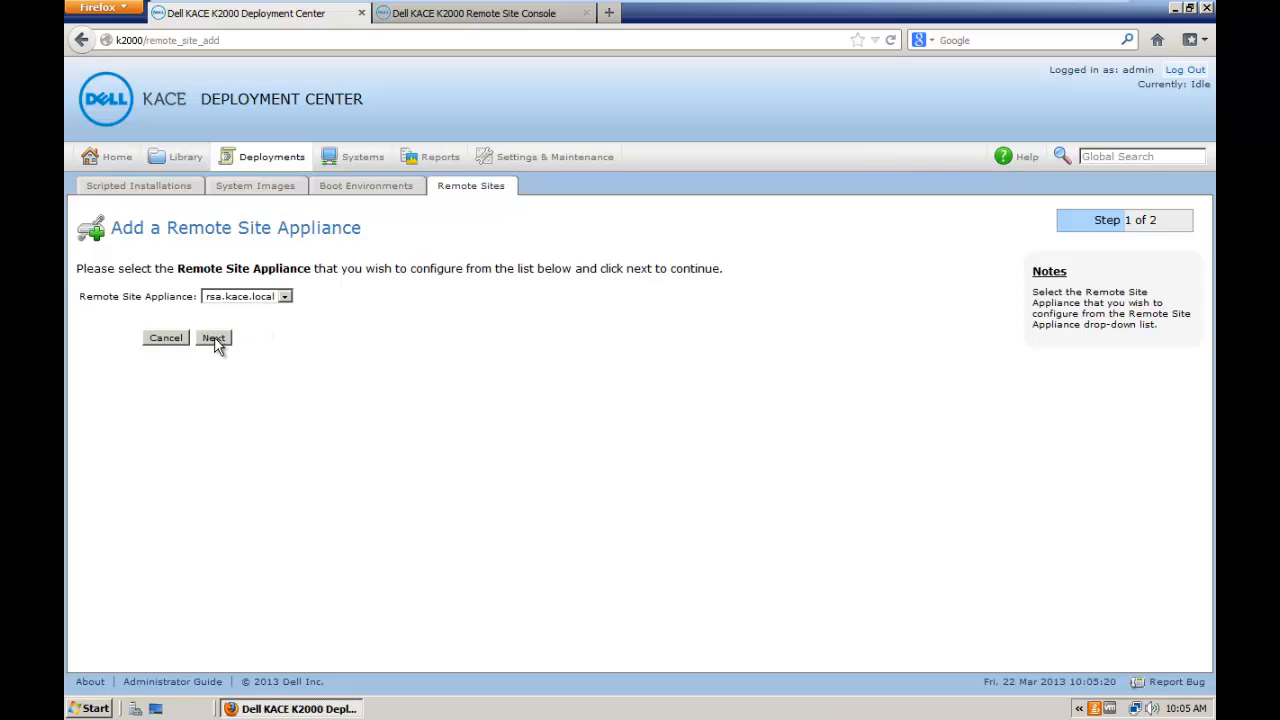
{"action": "left_click", "coordinate": [214, 339]}
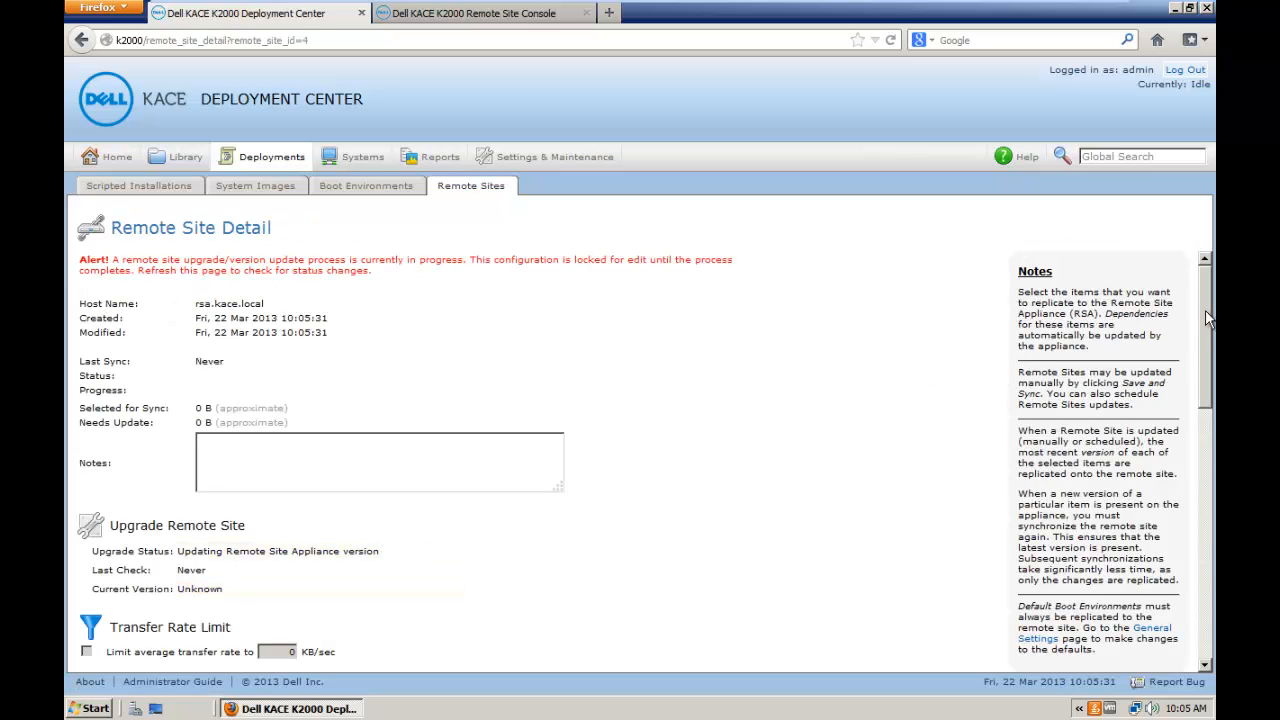
Step: Save the rsa.kace.local remote site, then reopen its detail page from the Remote Sites list
{"action": "left_click_drag", "start_coordinate": [1206, 300], "coordinate": [1206, 480]}
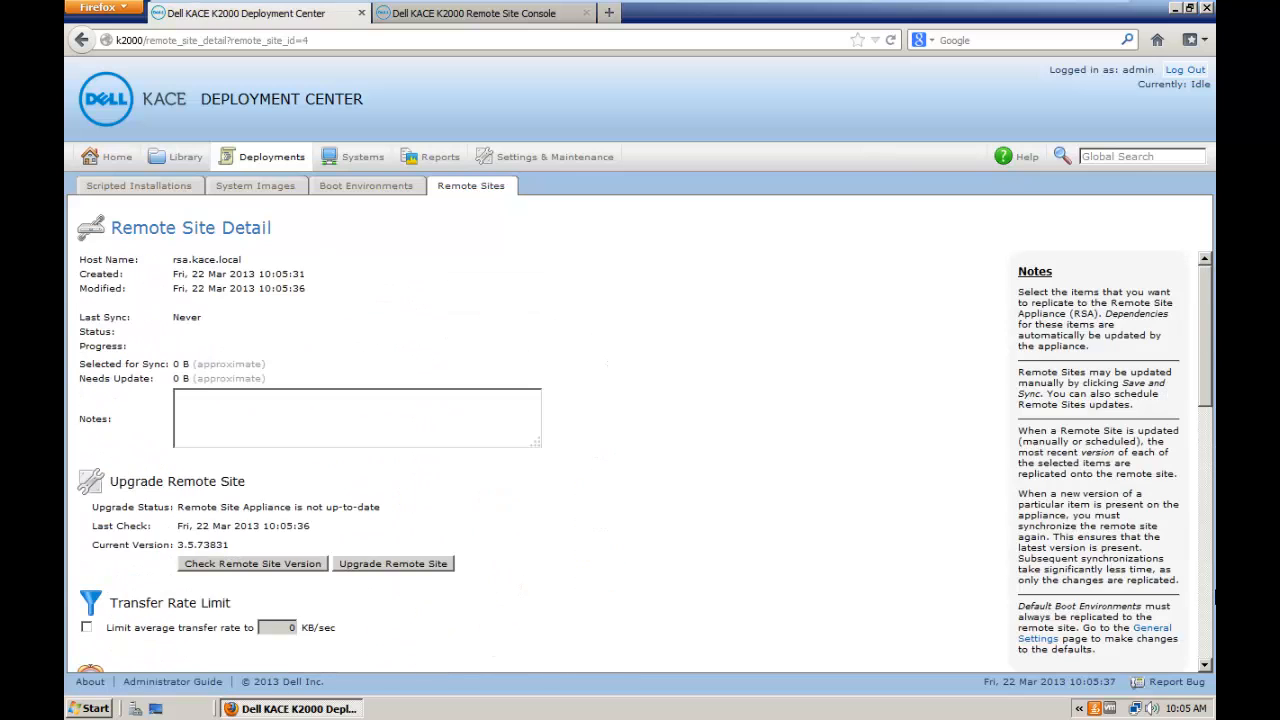
{"action": "left_click", "coordinate": [1206, 555]}
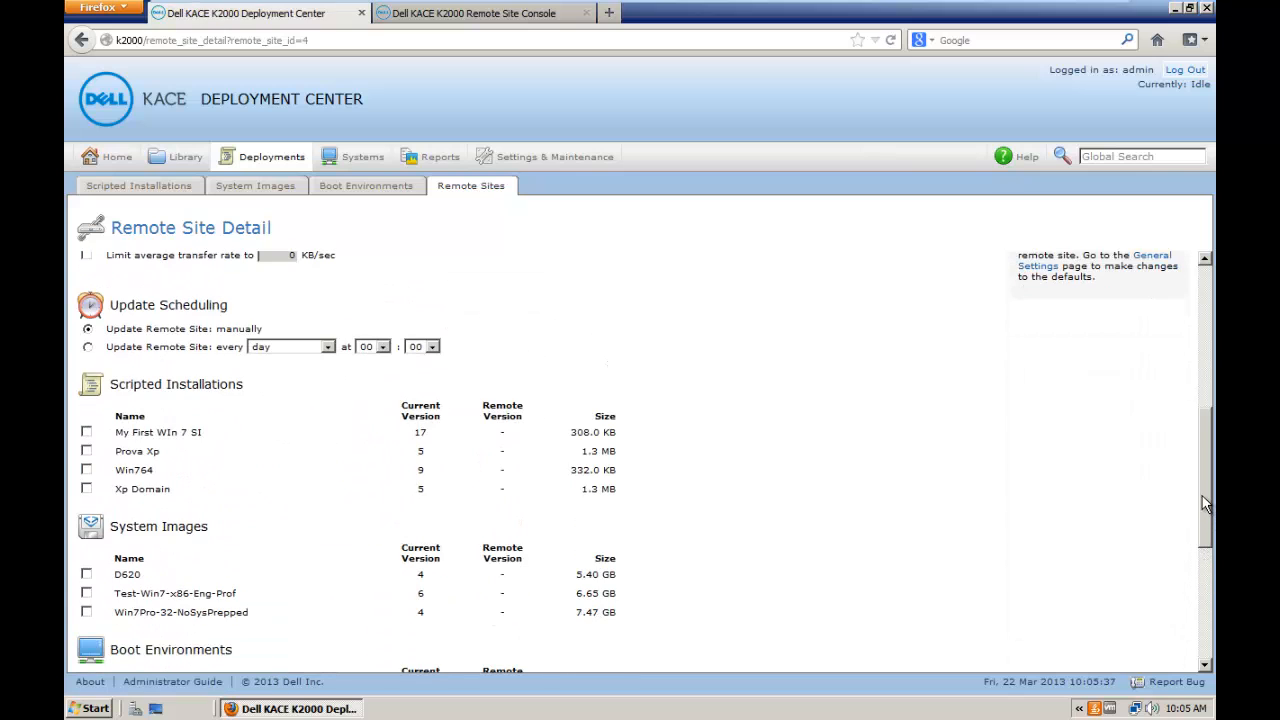
{"action": "scroll", "coordinate": [1206, 505], "scroll_direction": "down", "scroll_amount": 5}
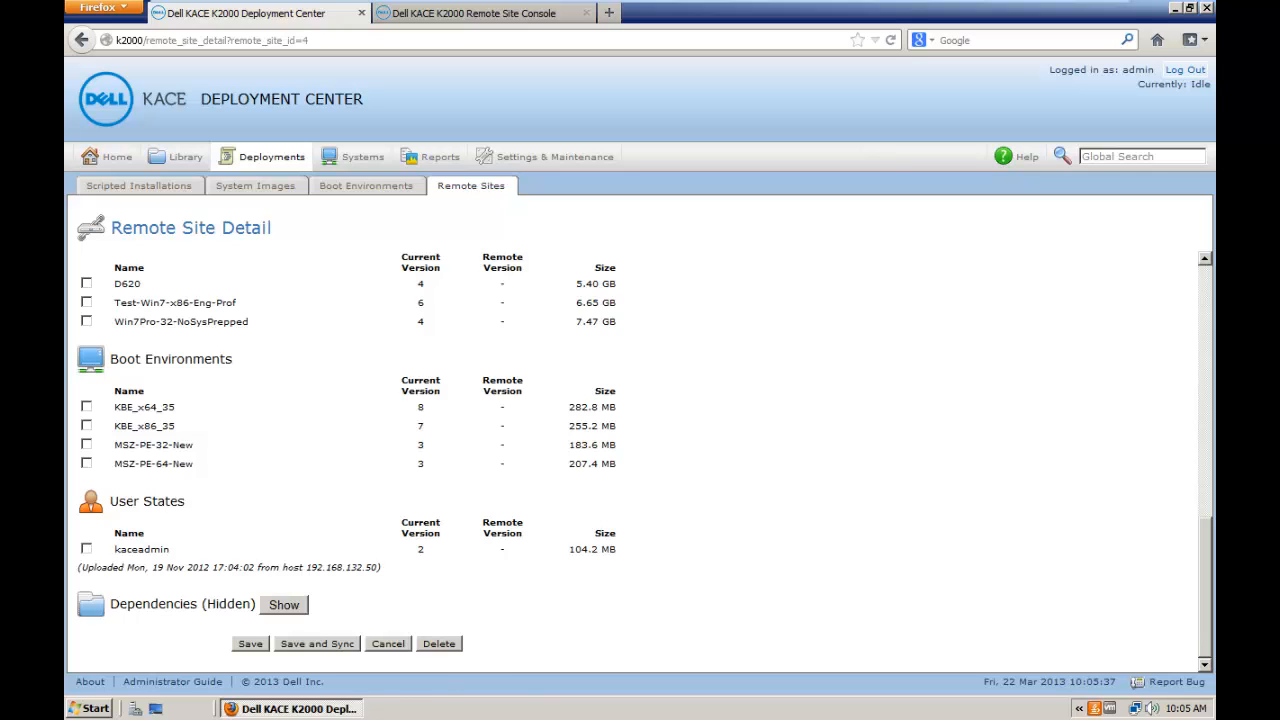
{"action": "left_click", "coordinate": [250, 644]}
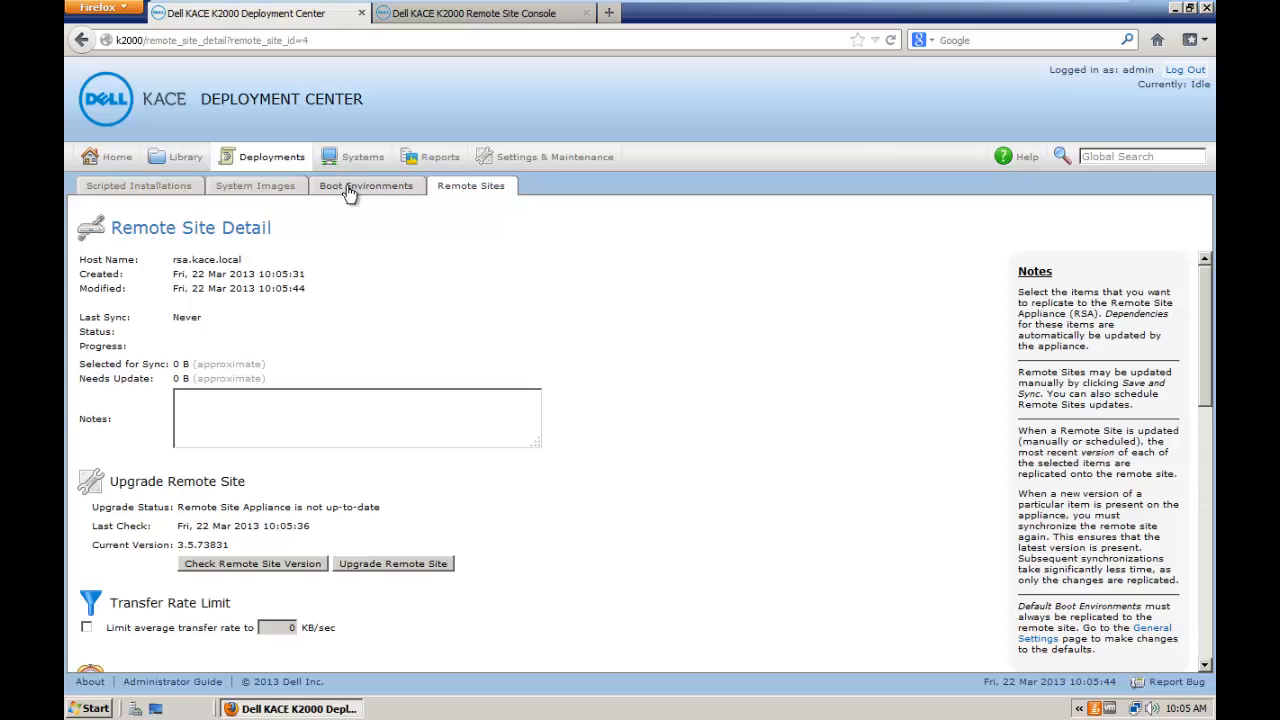
{"action": "left_click", "coordinate": [501, 194]}
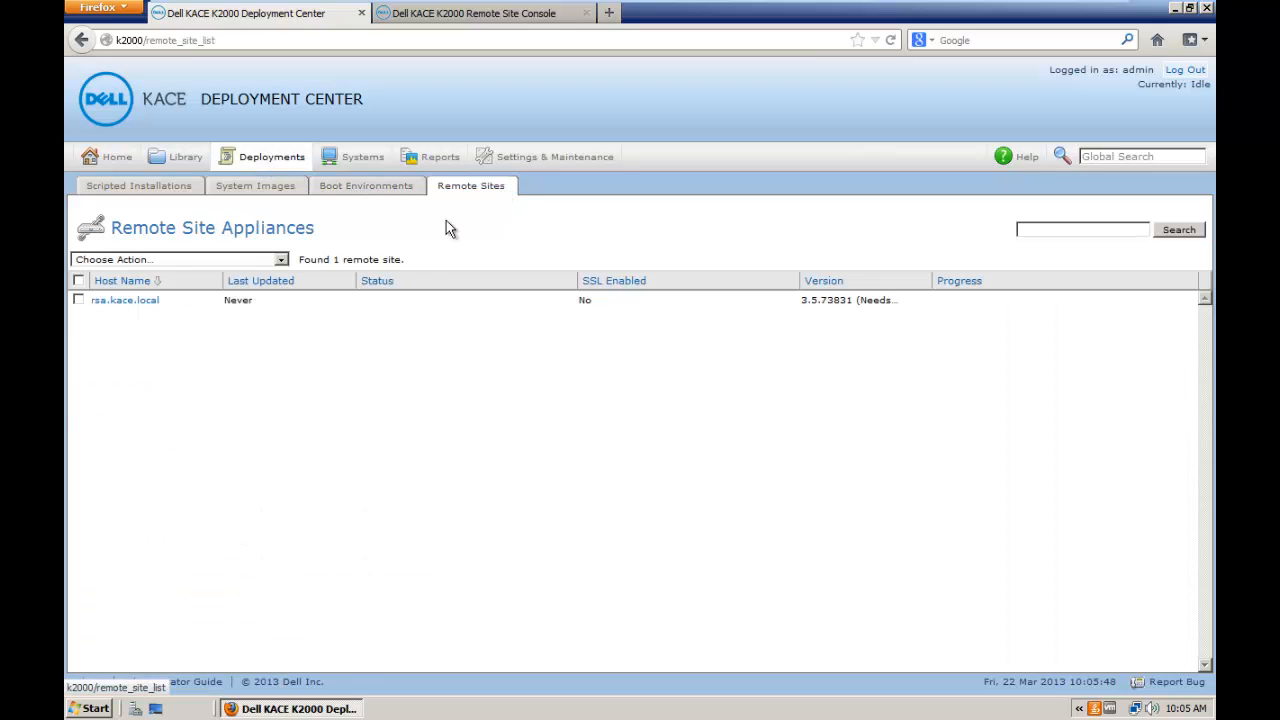
{"action": "left_click", "coordinate": [130, 302]}
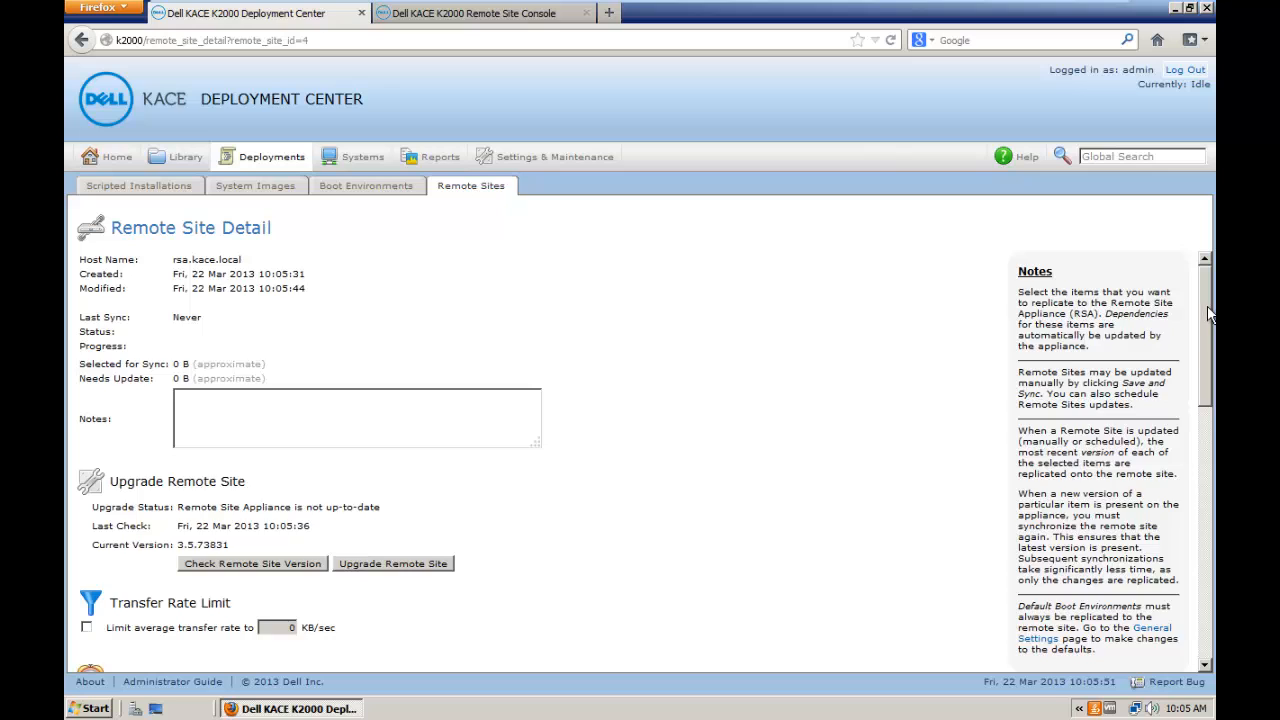
{"action": "left_click_drag", "start_coordinate": [1208, 314], "coordinate": [1201, 468]}
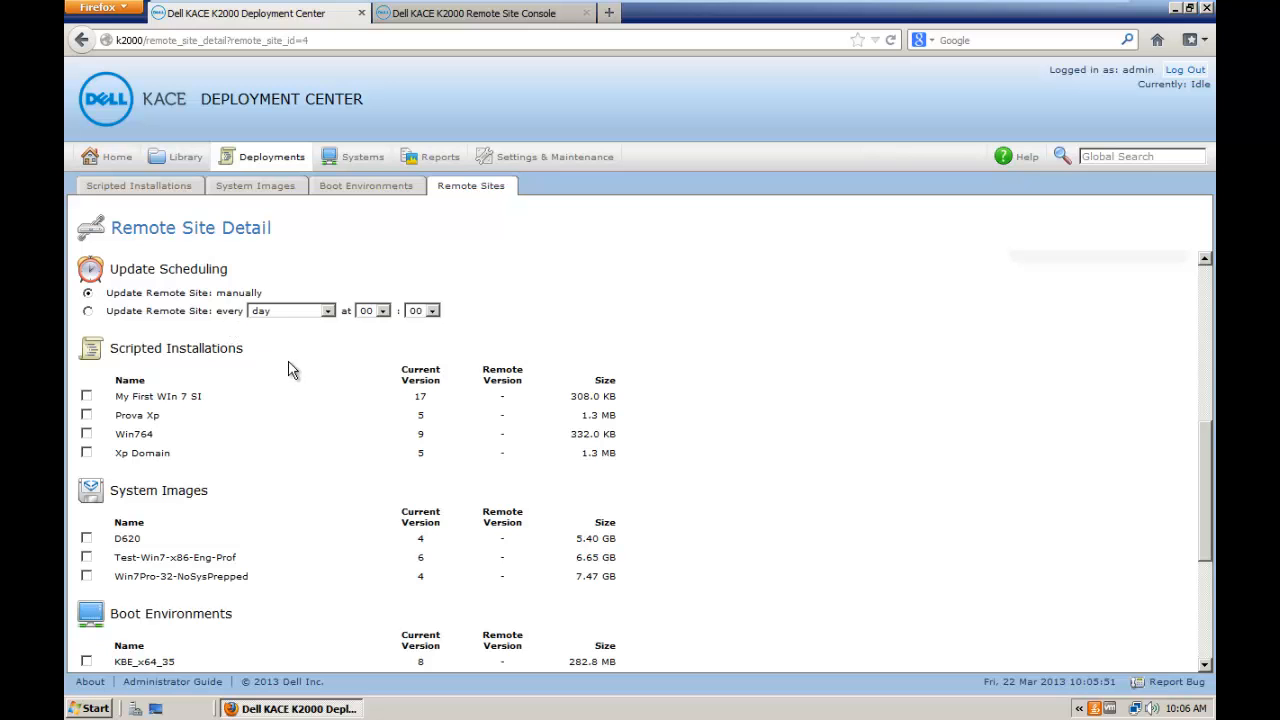
Step: Check My First Win 7 SI, reveal dependencies, and check D620 and Test-Win7-x86-Eng-Prof
{"action": "left_click_drag", "start_coordinate": [1203, 510], "coordinate": [1215, 480]}
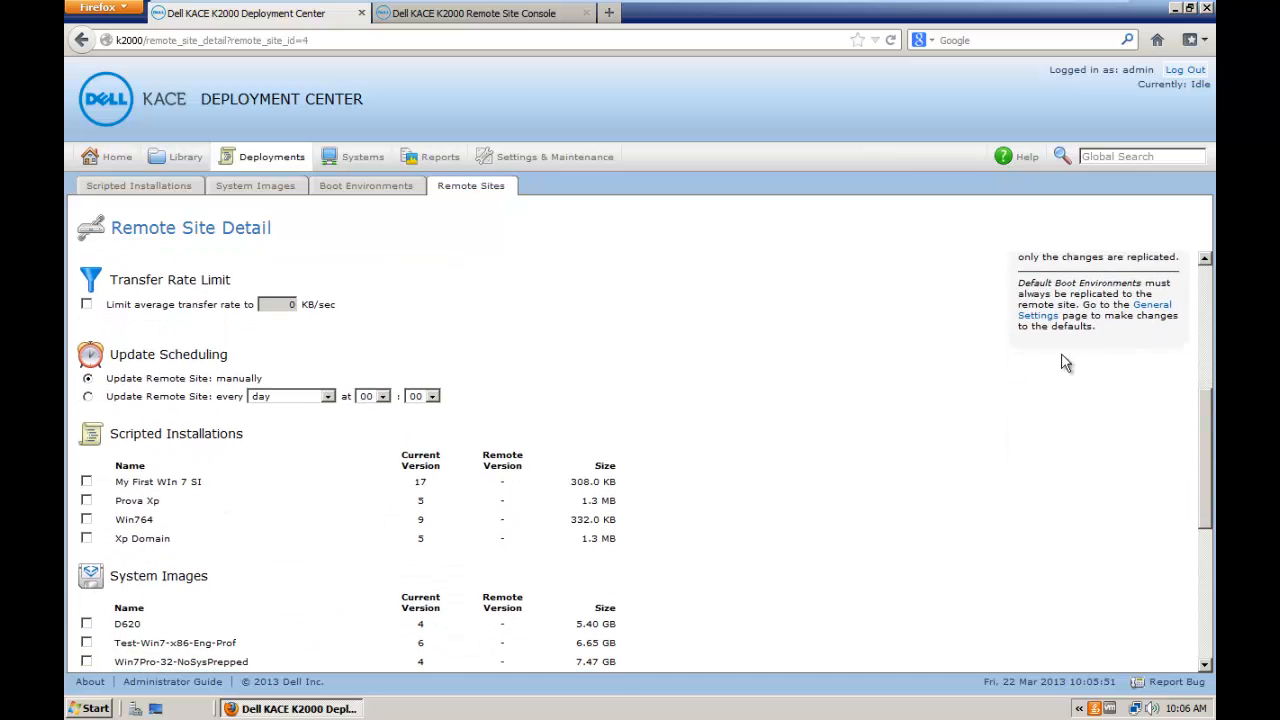
{"action": "left_click_drag", "start_coordinate": [1212, 440], "coordinate": [1213, 503]}
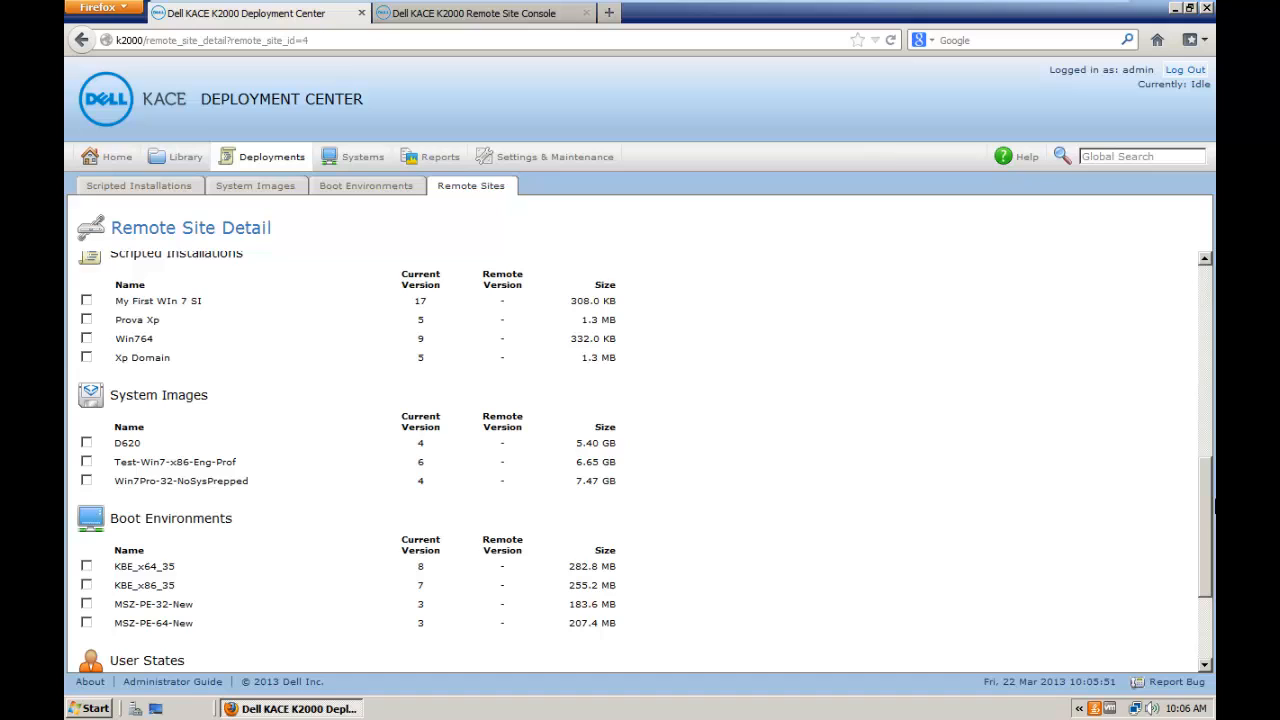
{"action": "left_click", "coordinate": [87, 301]}
{"action": "left_click_drag", "start_coordinate": [1201, 534], "coordinate": [1214, 593]}
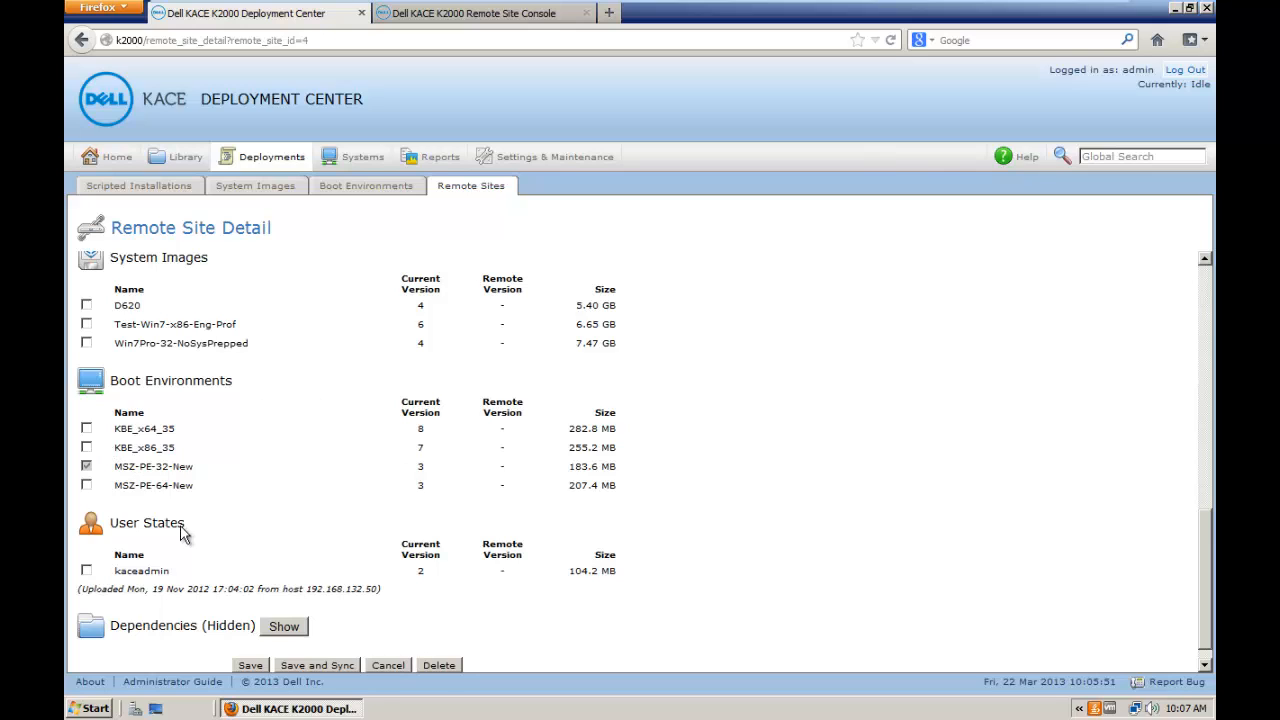
{"action": "left_click", "coordinate": [285, 627]}
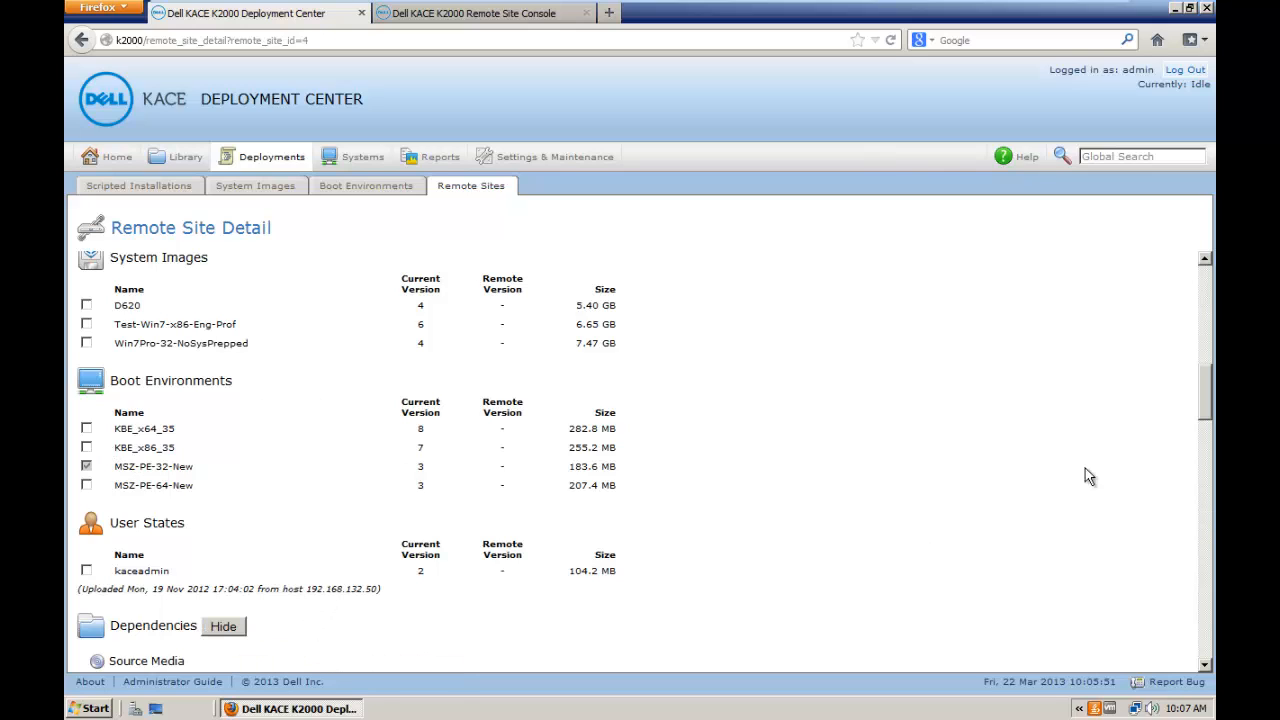
{"action": "left_click_drag", "start_coordinate": [1206, 409], "coordinate": [1186, 386]}
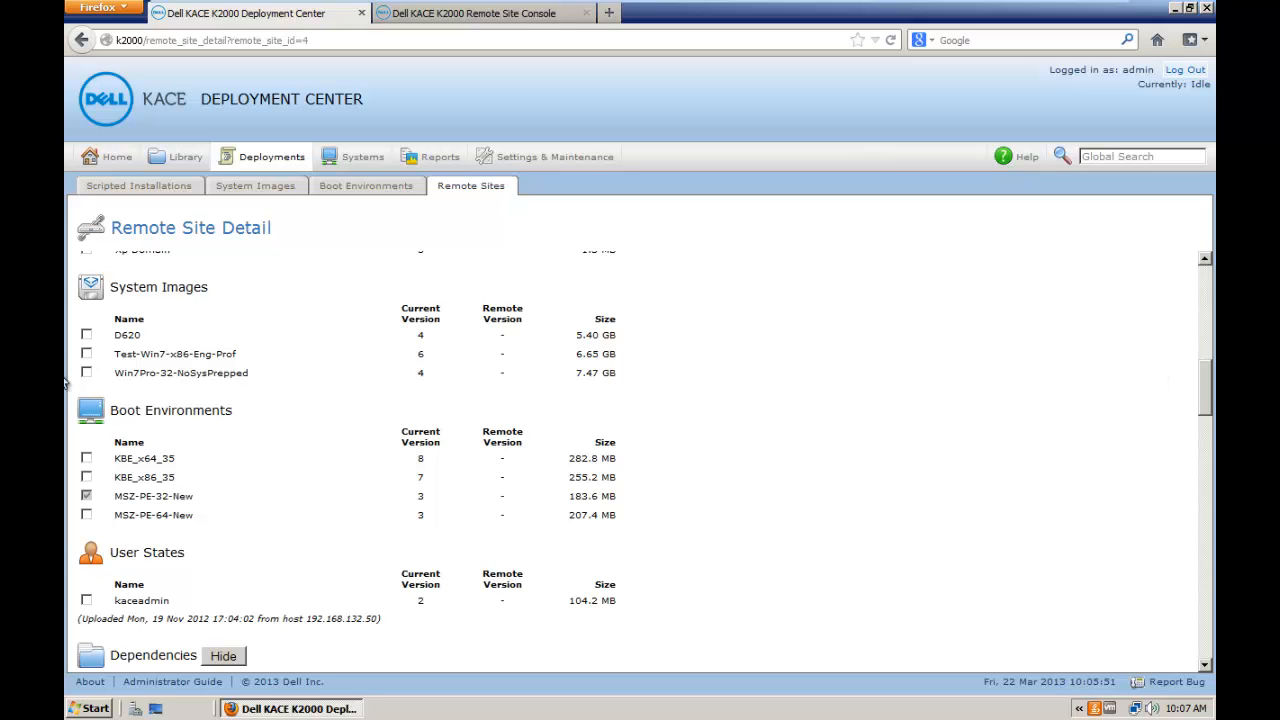
{"action": "left_click", "coordinate": [86, 335]}
{"action": "left_click", "coordinate": [86, 356]}
Step: Leave the transfer rate limit off and Save and Sync rsa.kace.local
{"action": "left_click_drag", "start_coordinate": [1203, 380], "coordinate": [1205, 319]}
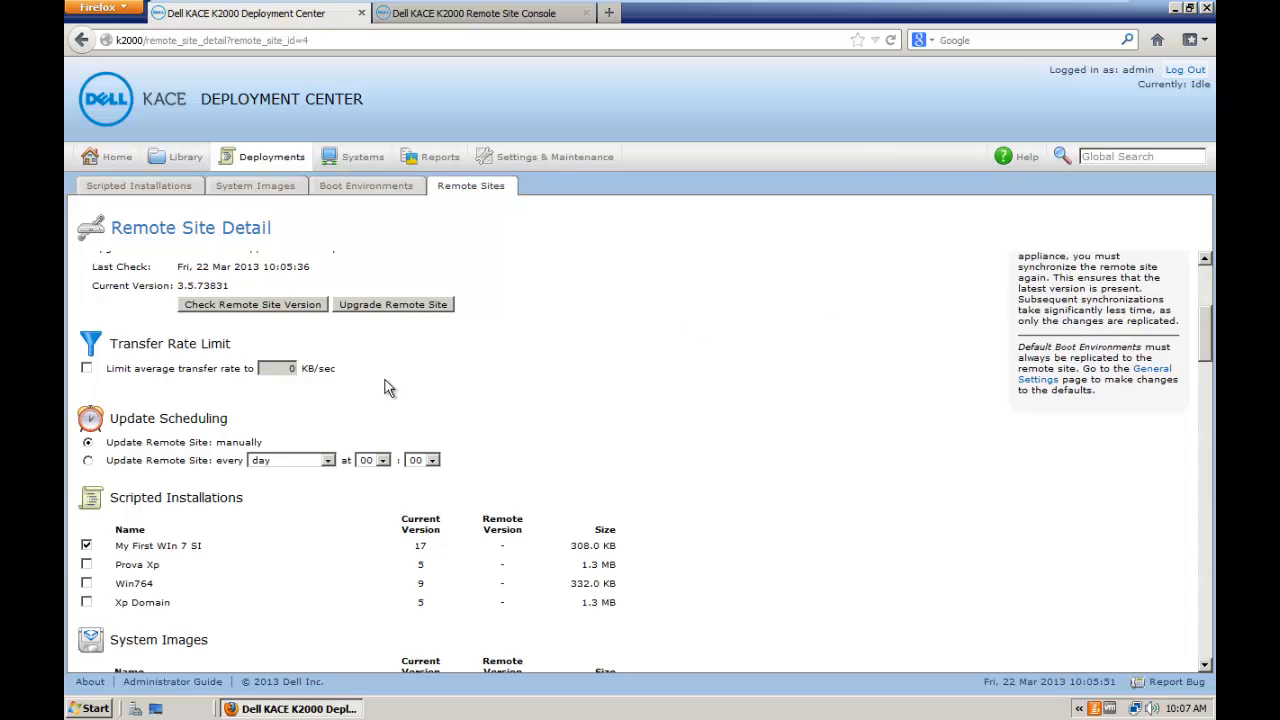
{"action": "left_click", "coordinate": [86, 368]}
{"action": "left_click", "coordinate": [87, 368]}
{"action": "left_click_drag", "start_coordinate": [1208, 303], "coordinate": [1212, 632]}
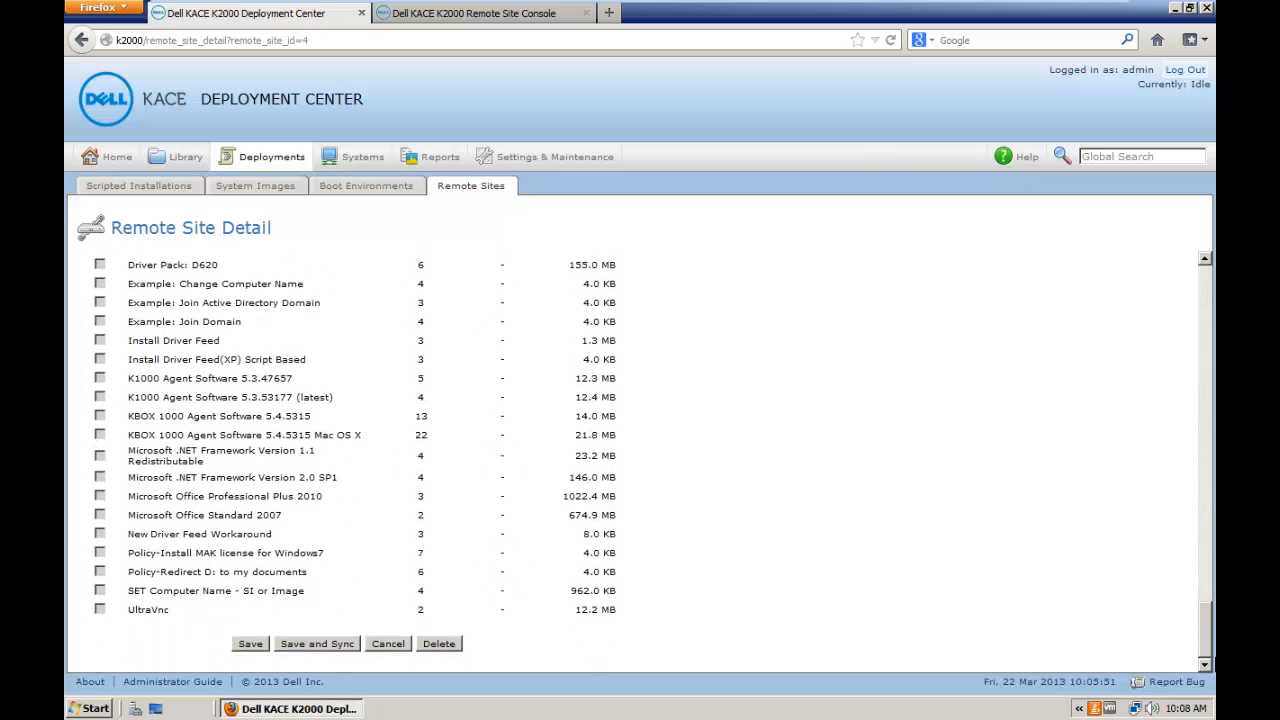
{"action": "left_click", "coordinate": [259, 646]}
{"action": "left_click", "coordinate": [319, 644]}
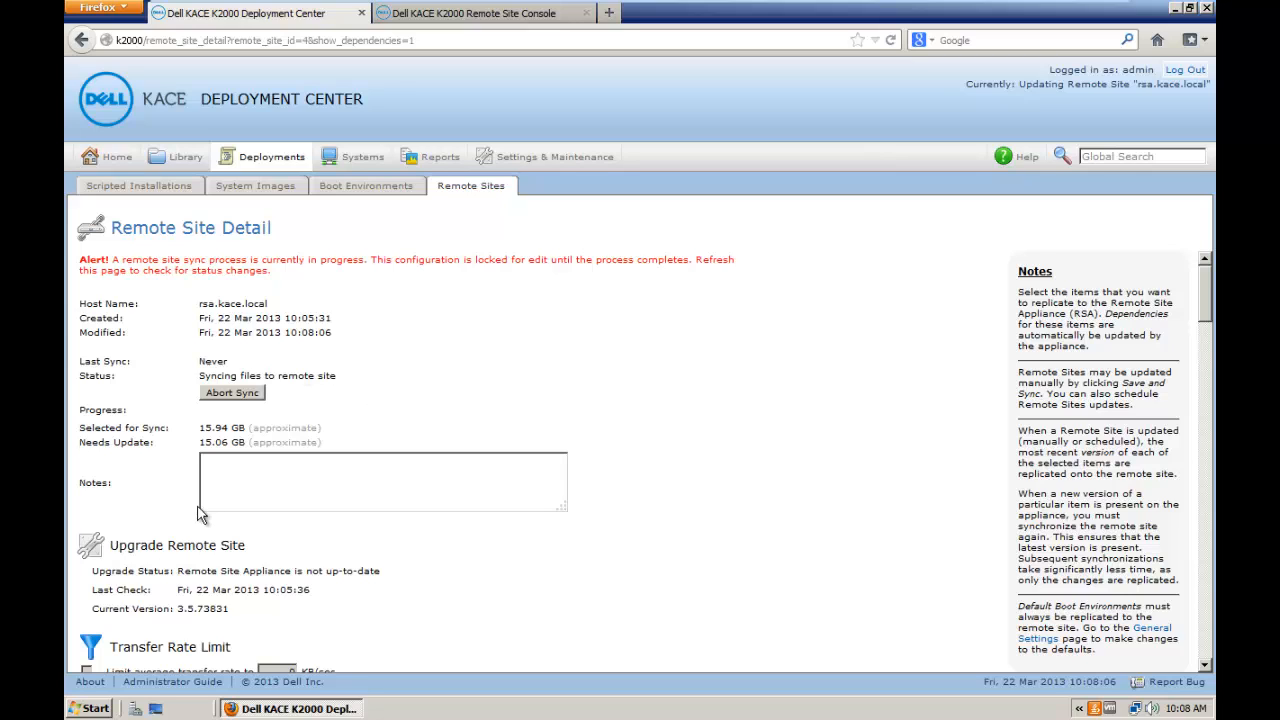
{"action": "left_click", "coordinate": [96, 708]}
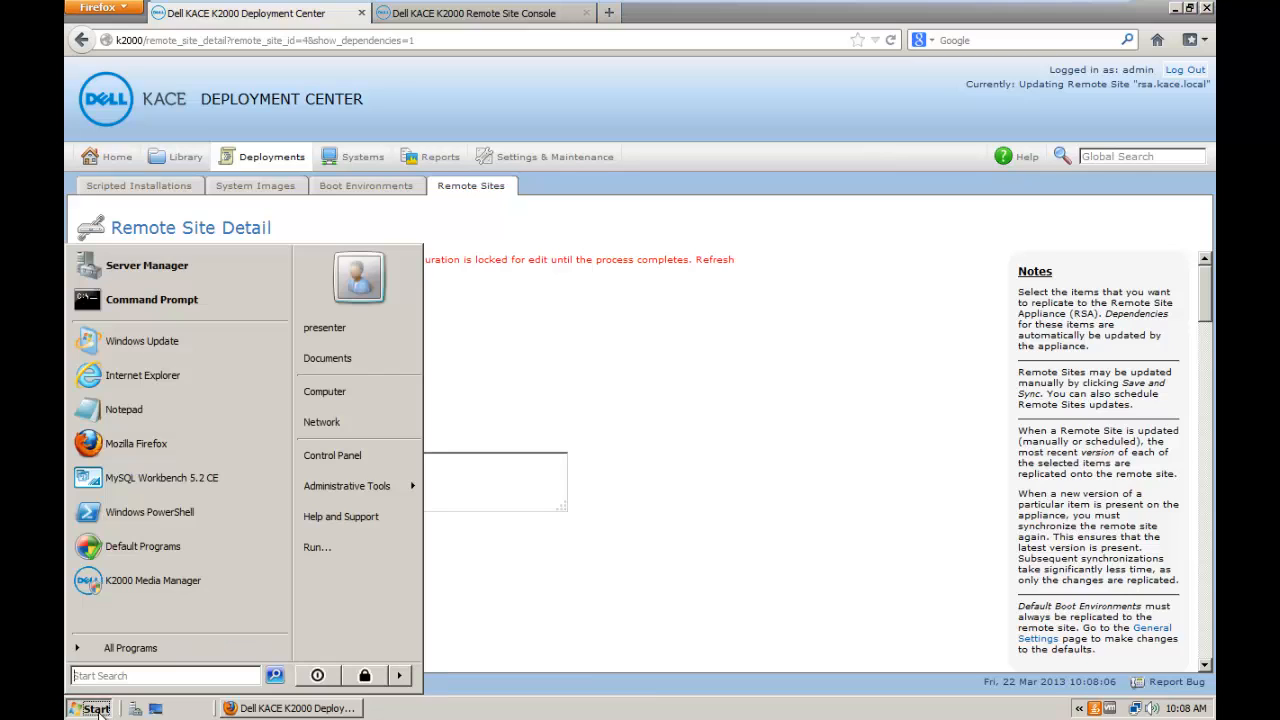
{"action": "mouse_move", "coordinate": [388, 490]}
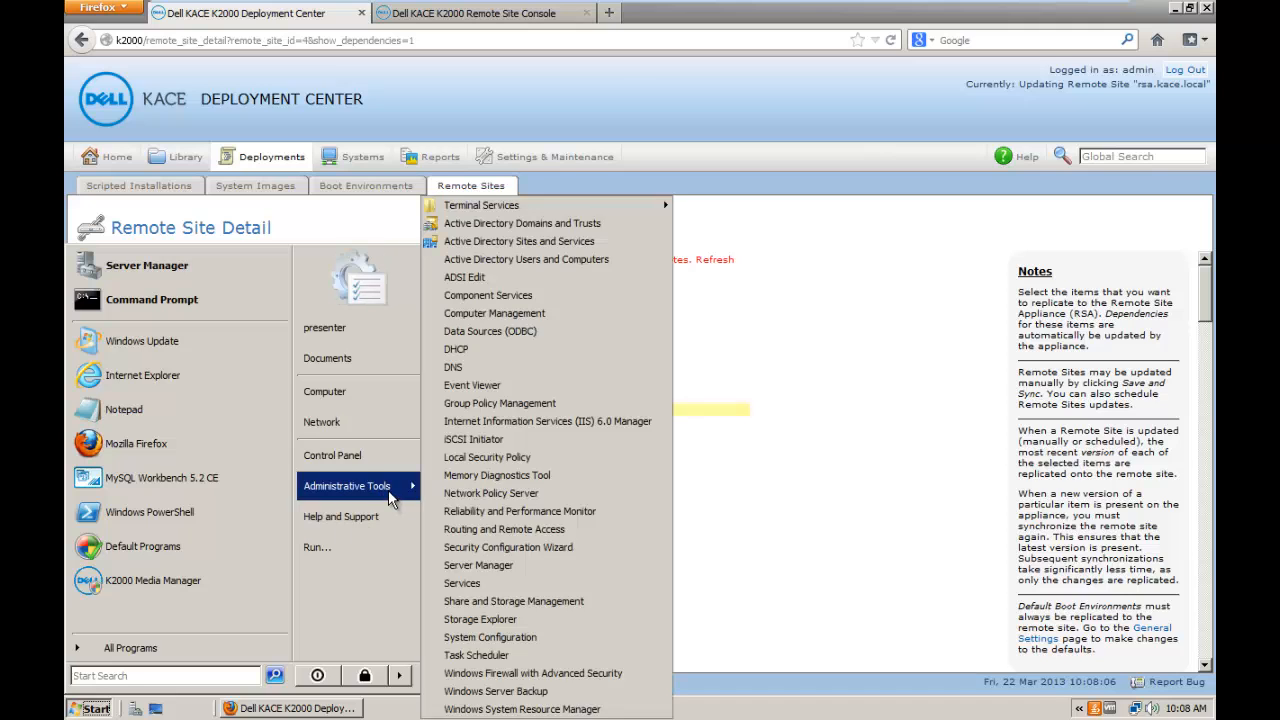
{"action": "left_click", "coordinate": [490, 350]}
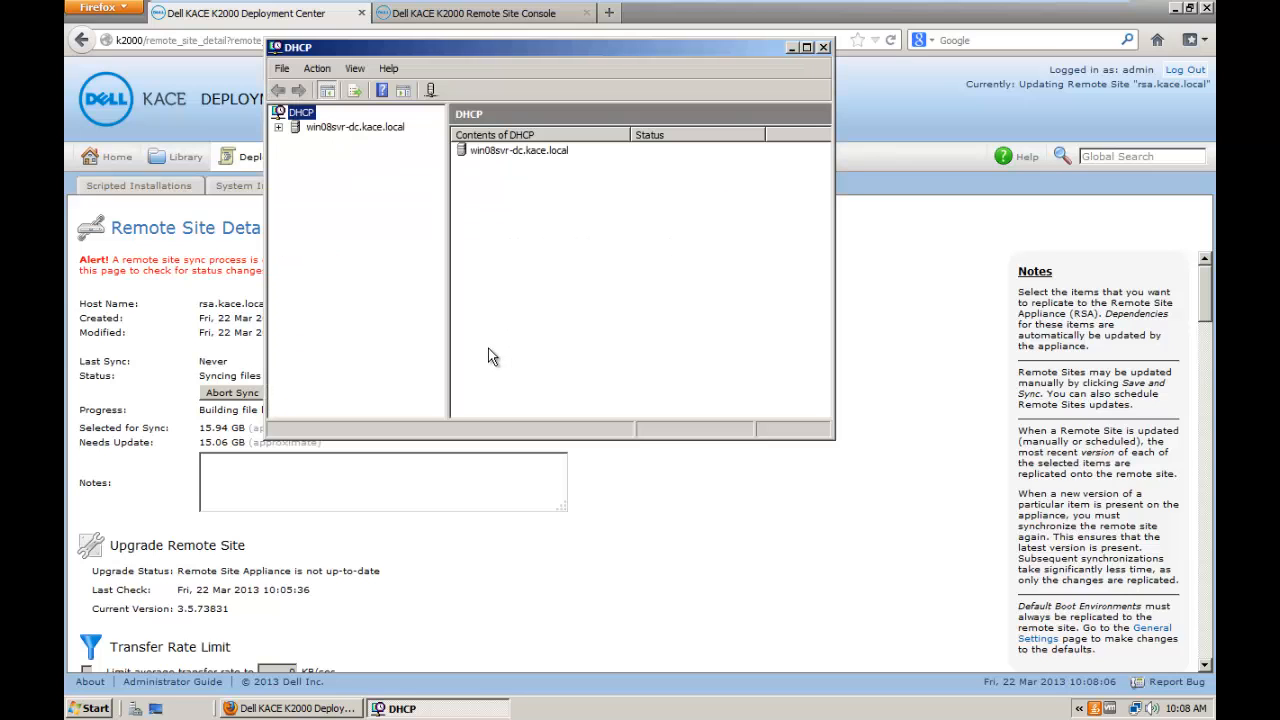
{"action": "double_click", "coordinate": [355, 129]}
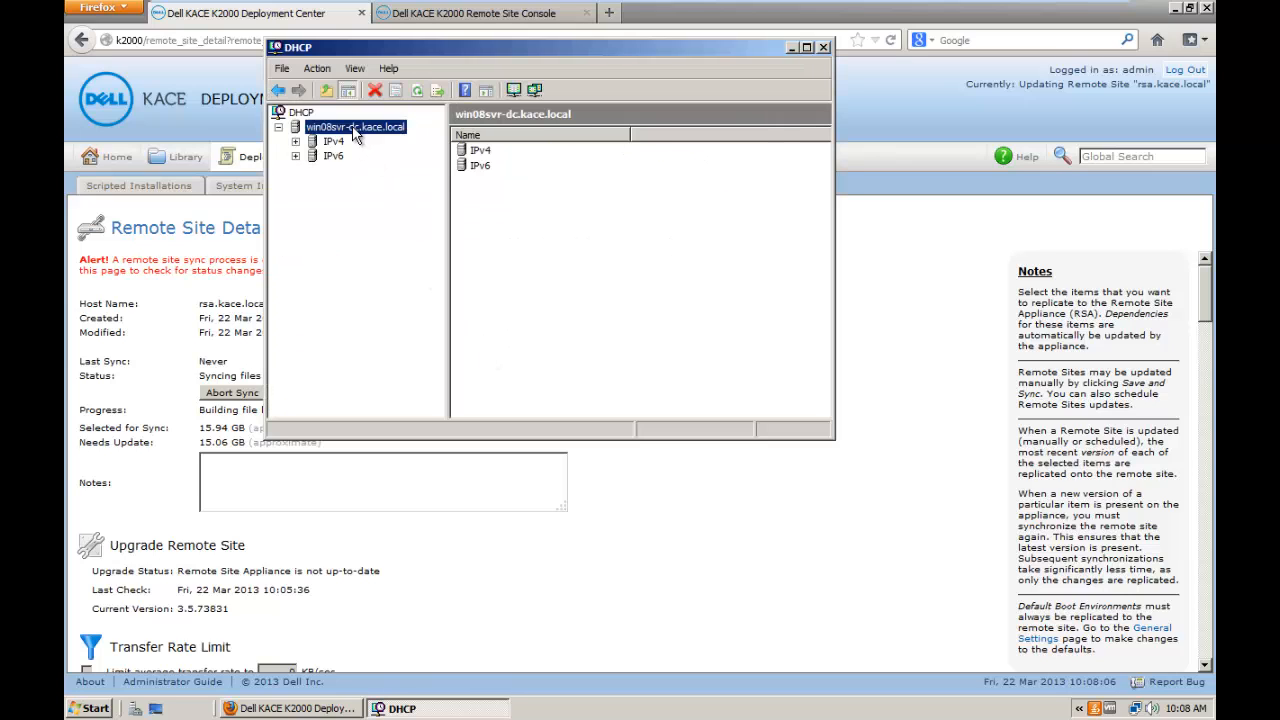
{"action": "double_click", "coordinate": [336, 143]}
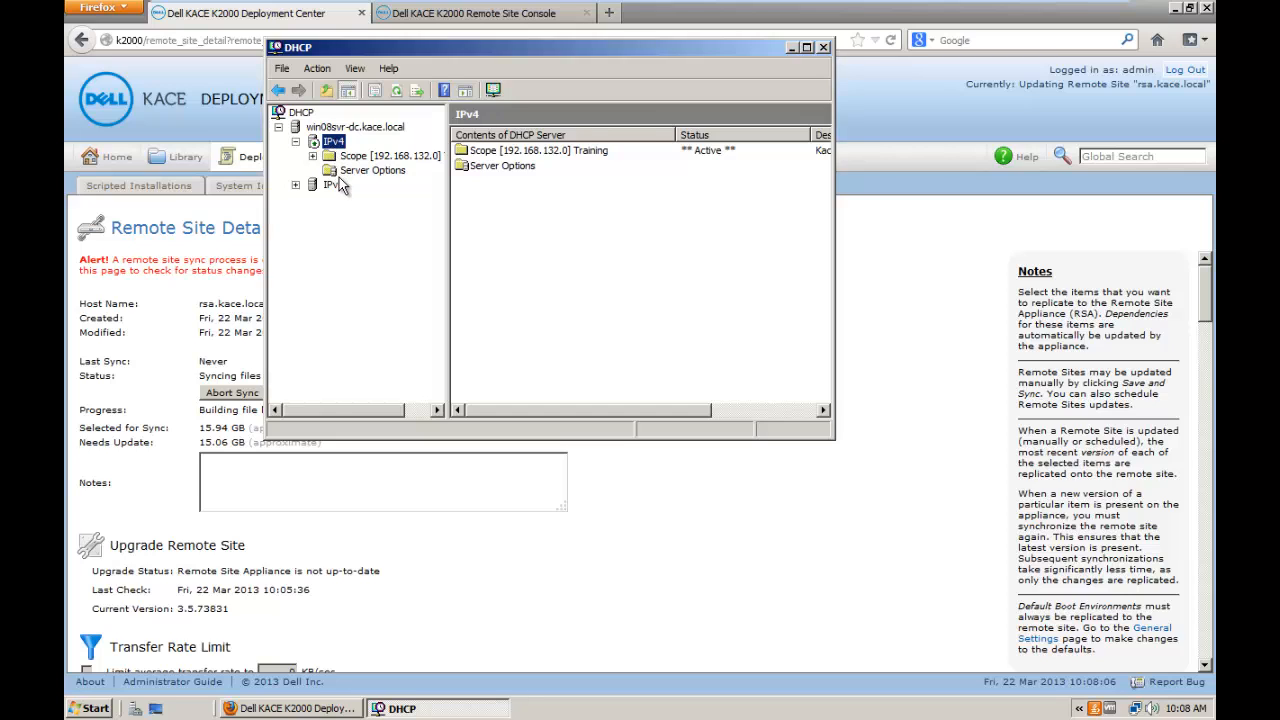
{"action": "left_click", "coordinate": [348, 172]}
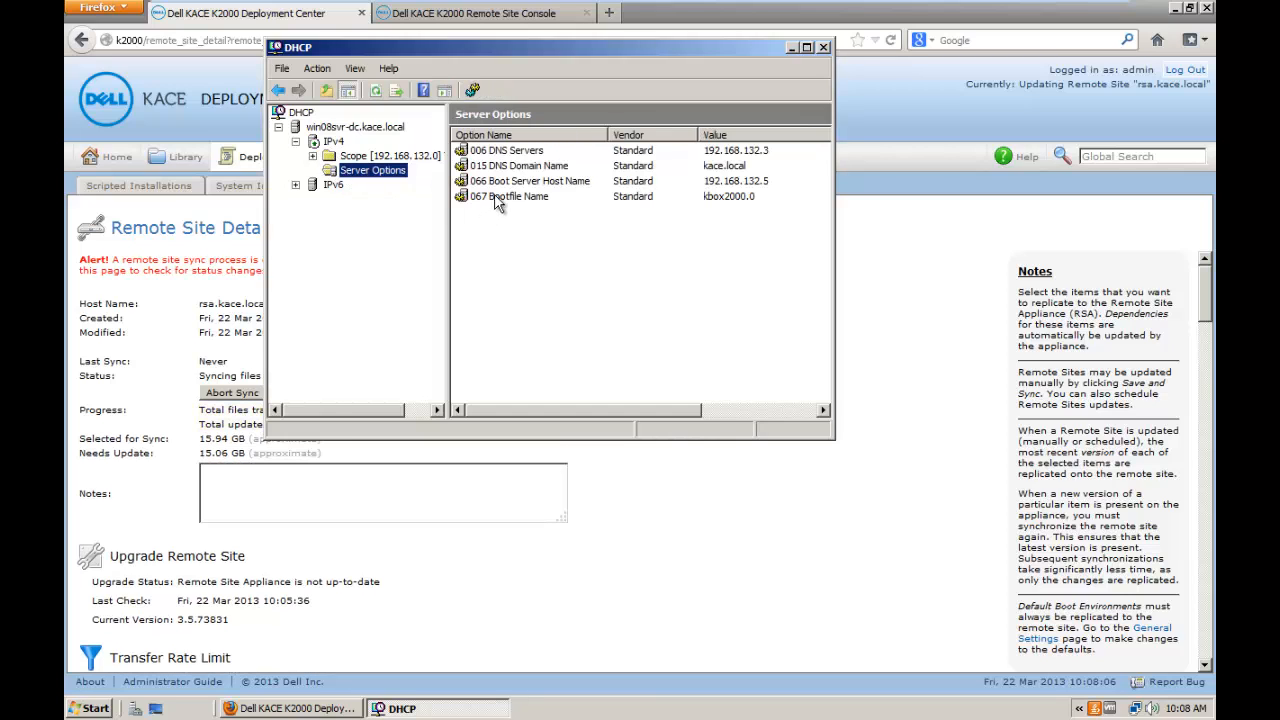
{"action": "left_click", "coordinate": [505, 183]}
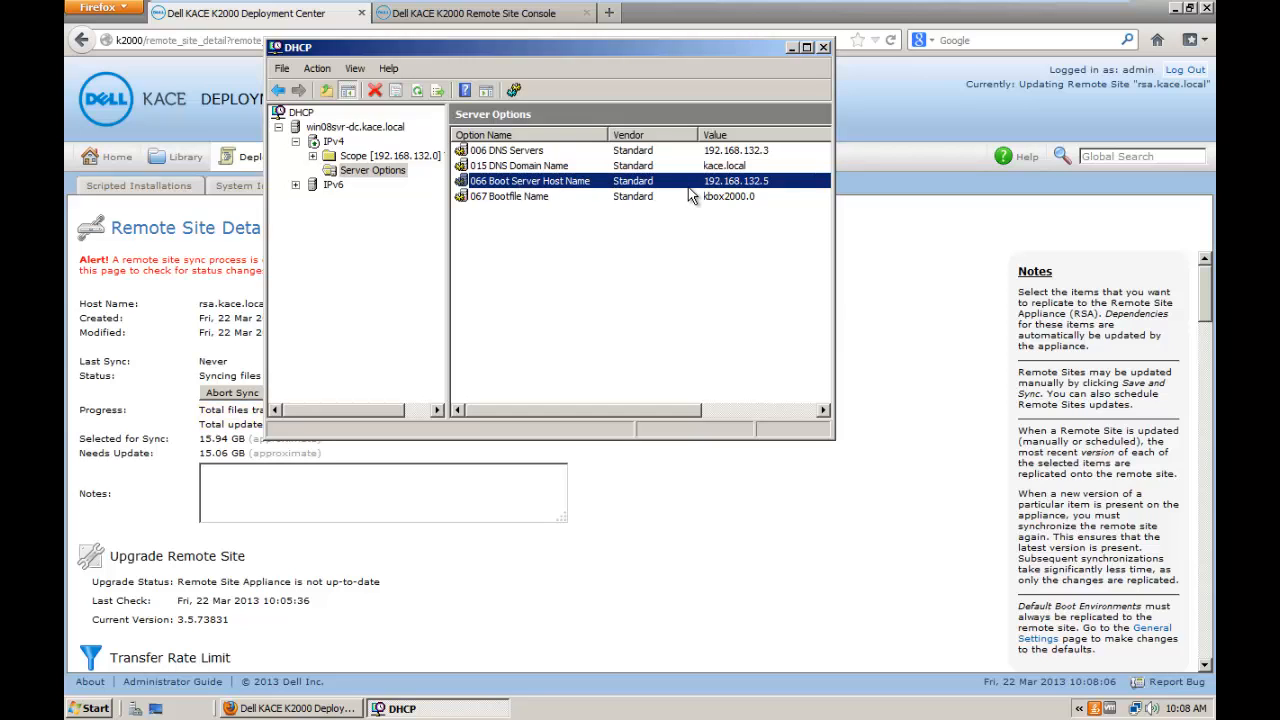
{"action": "left_click", "coordinate": [530, 198]}
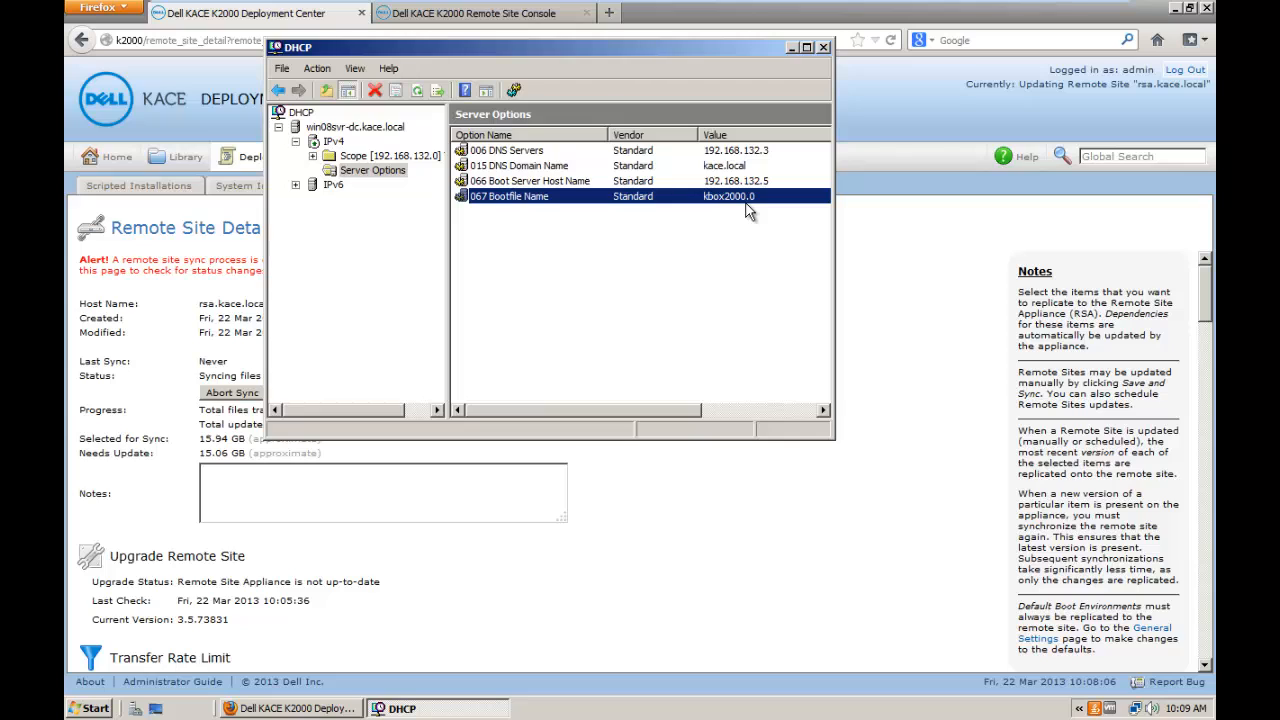
{"action": "key", "text": "Up"}
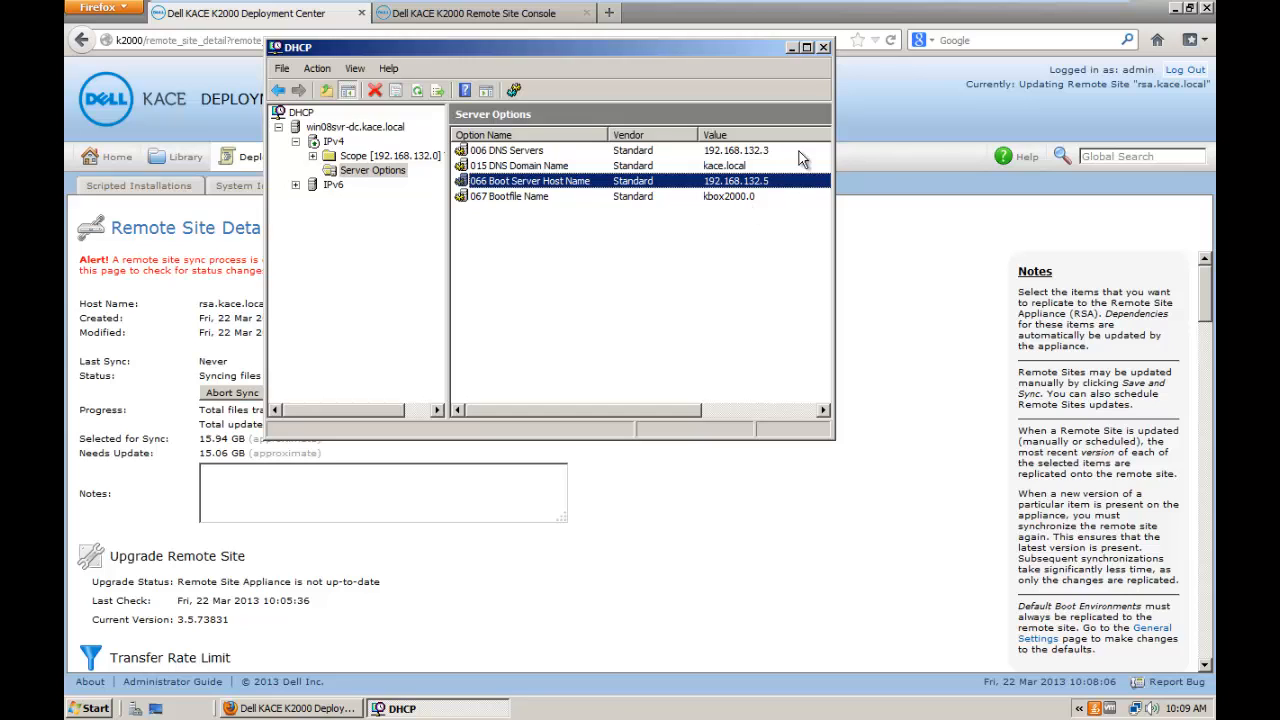
{"action": "left_click", "coordinate": [825, 48]}
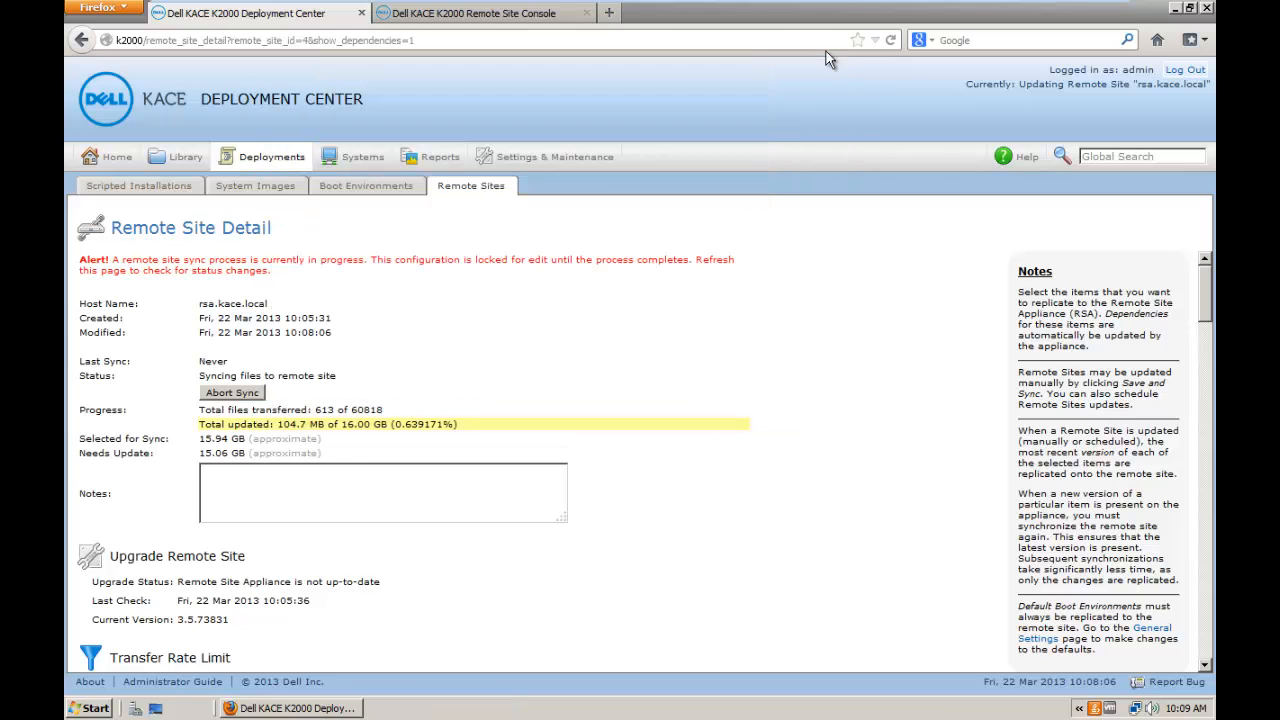